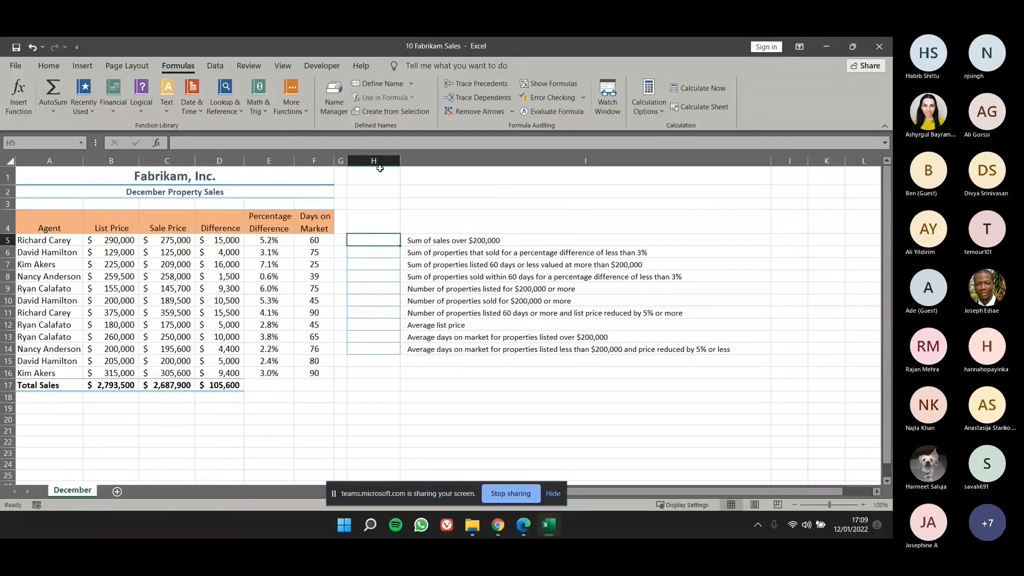
text(=sum)
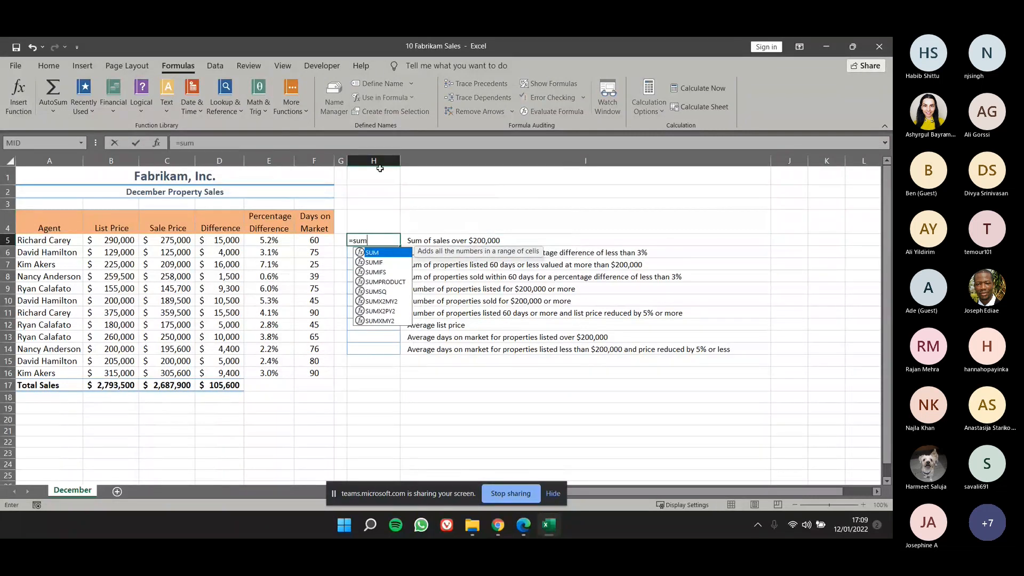
text(if)
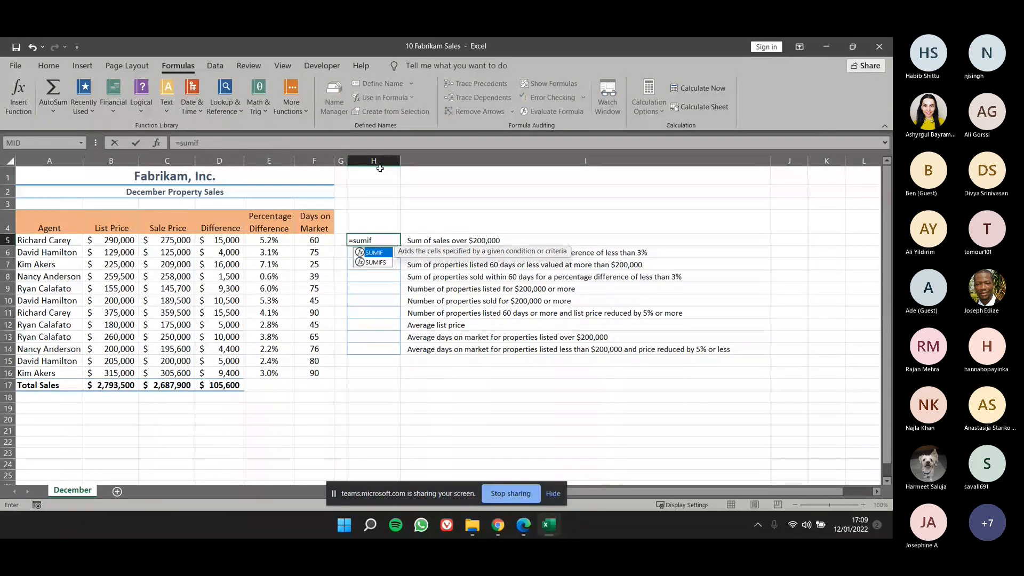
key(BackSpace)
key(BackSpace)
key(BackSpace)
key(BackSpace)
key(BackSpace)
key(BackSpace)
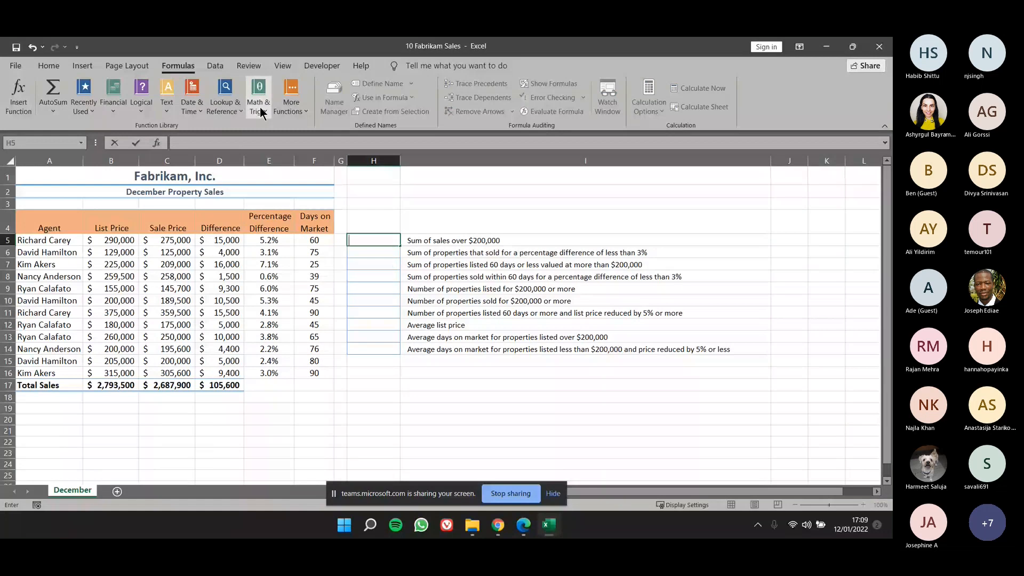
click(260, 107)
scroll(296, 193, down, 9)
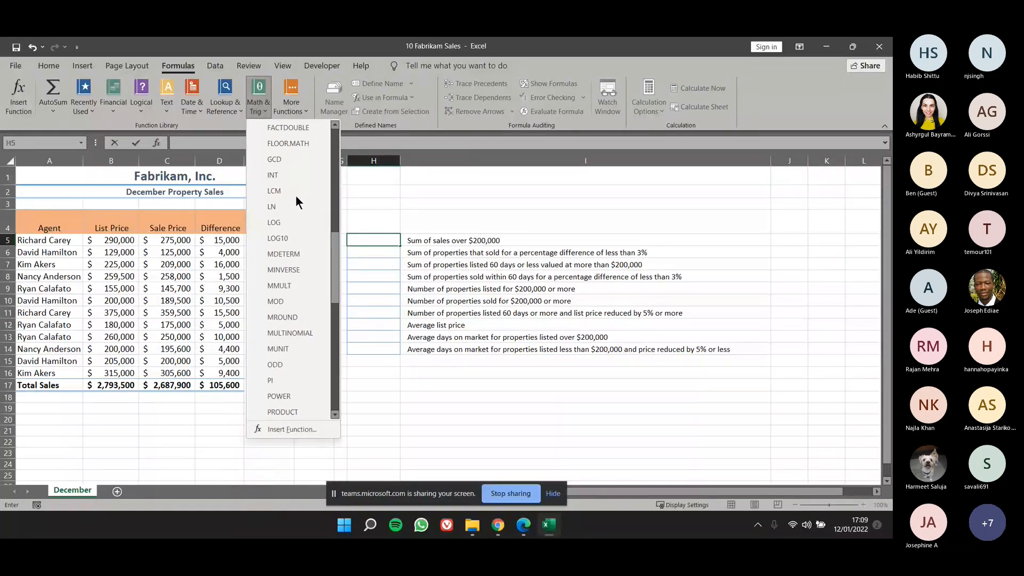
scroll(295, 195, down, 8)
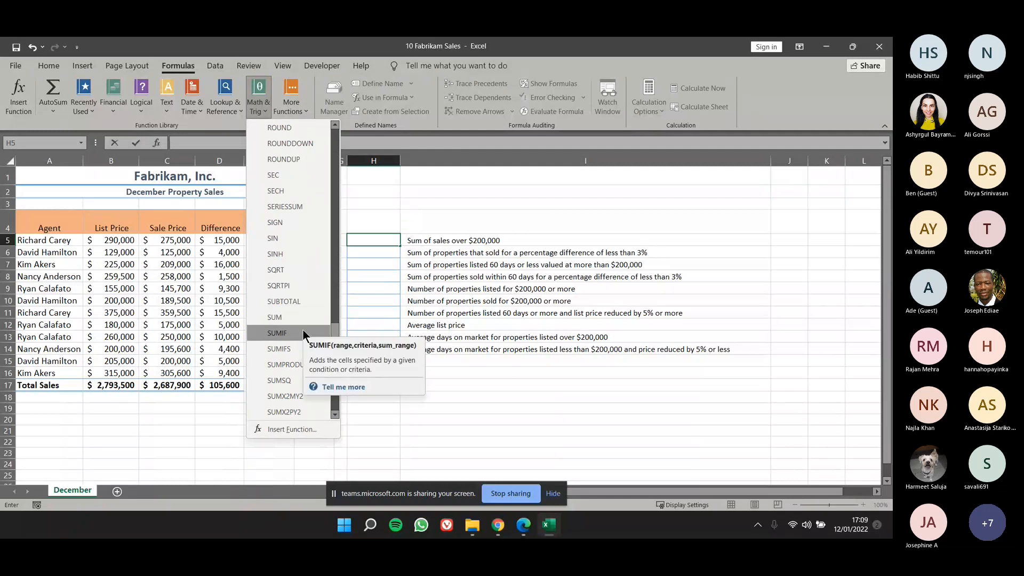
click(278, 333)
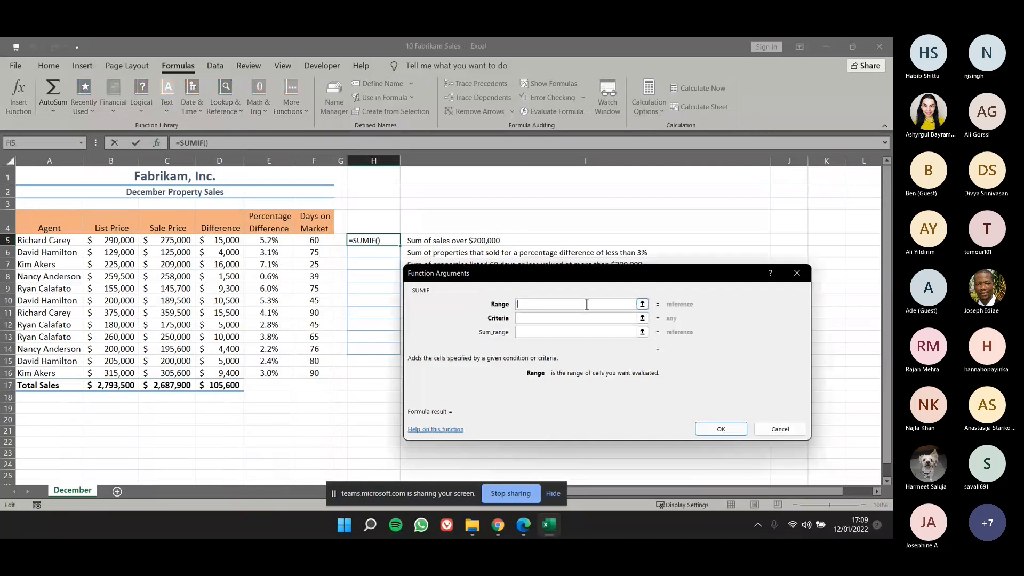
drag(585, 273, 489, 267)
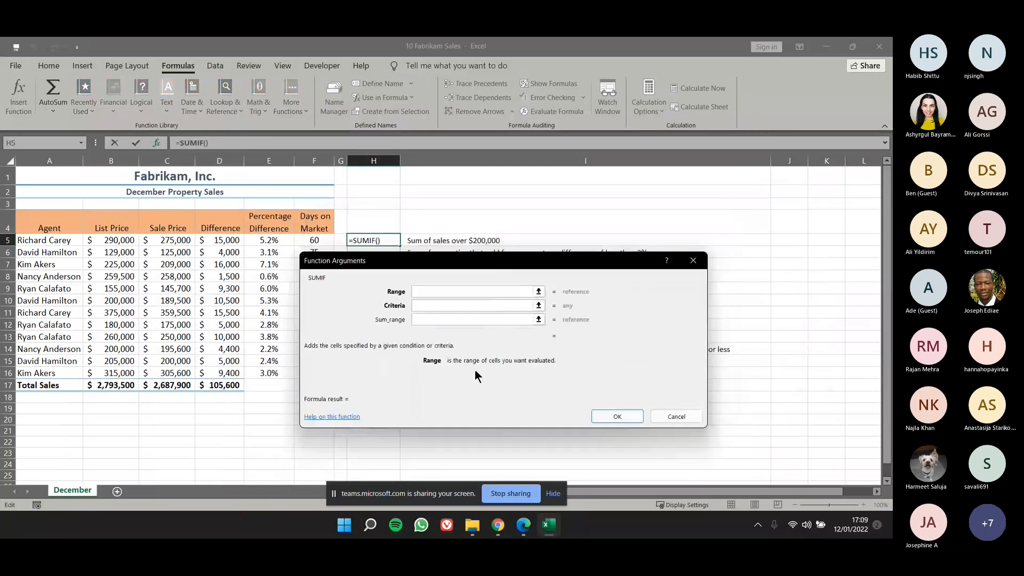
click(705, 260)
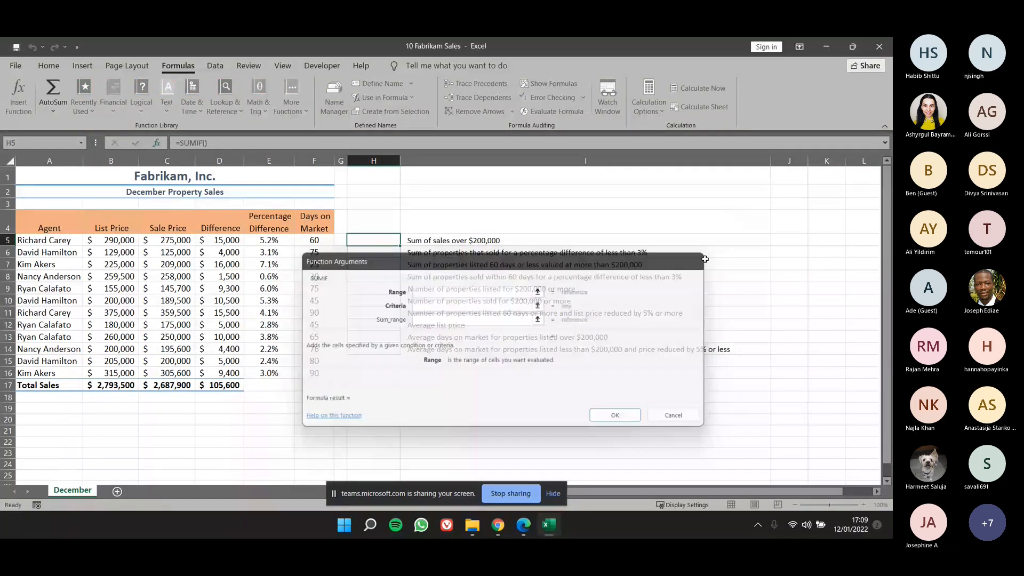
Enter a SUMIF formula in H5 that adds the sale prices in C5:C16 meeting the criteria >200000.
text(=su)
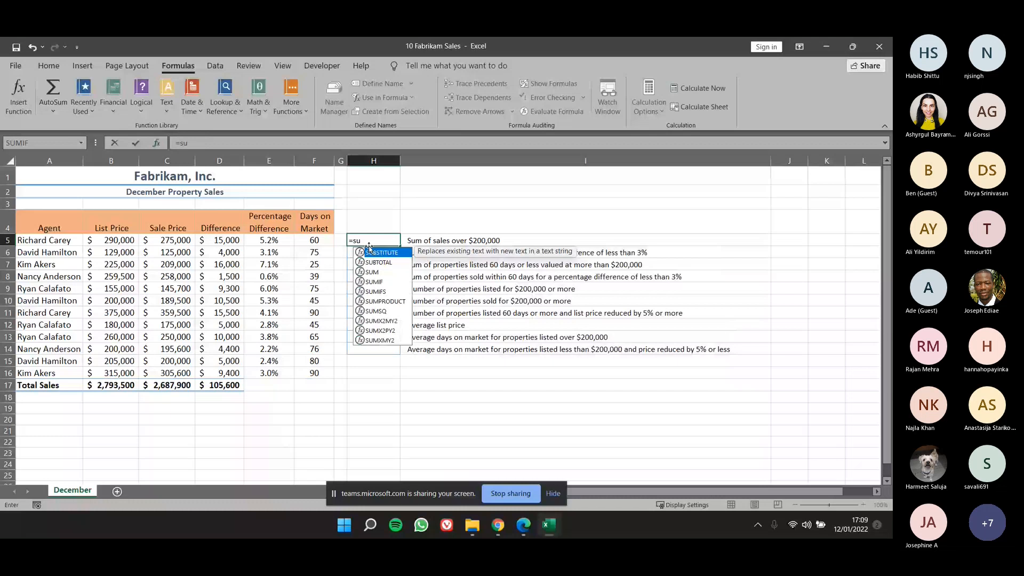
text(m)
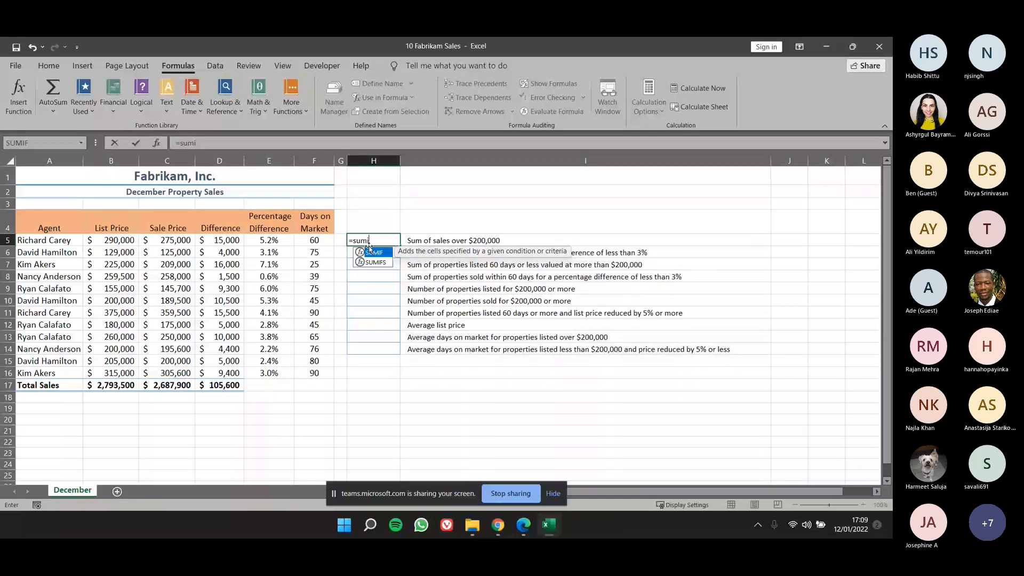
text(i)
double_click(371, 250)
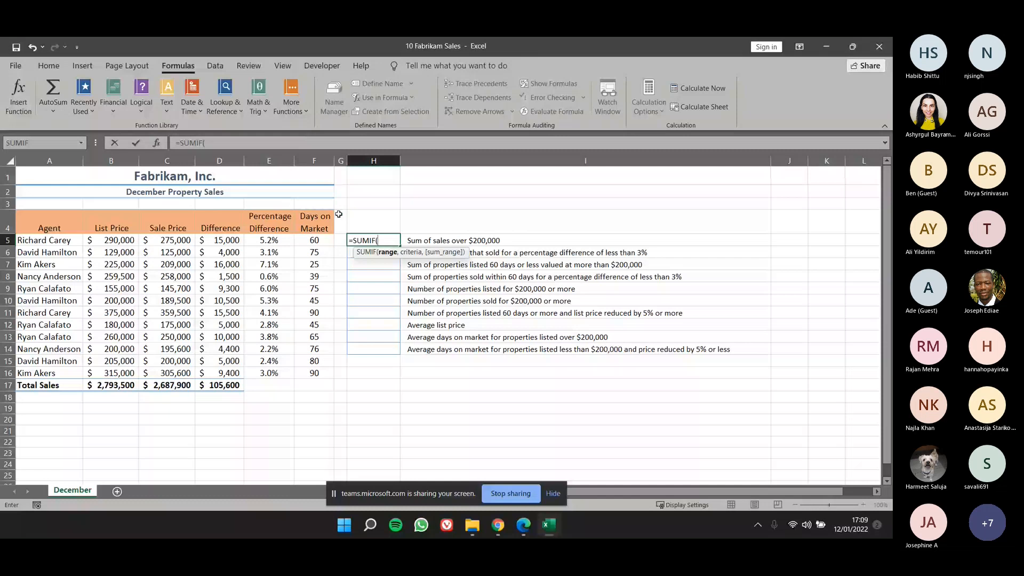
click(158, 143)
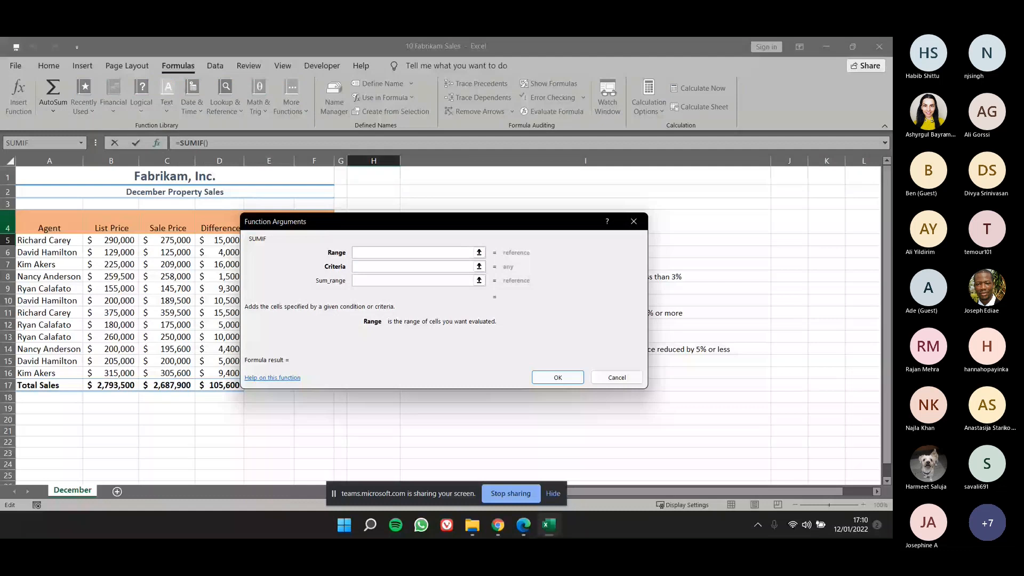
drag(414, 226, 495, 242)
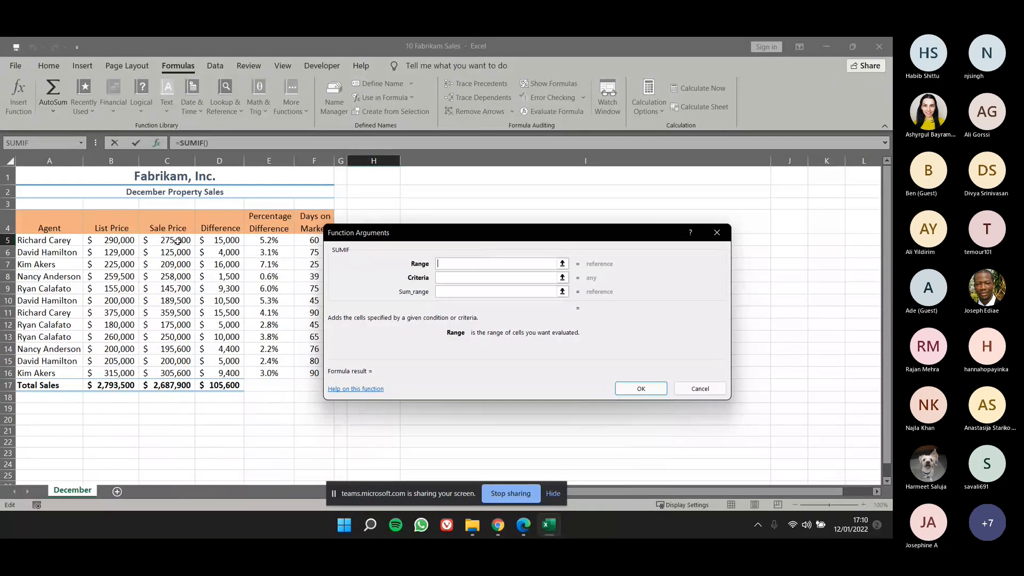
drag(178, 241, 172, 373)
click(463, 277)
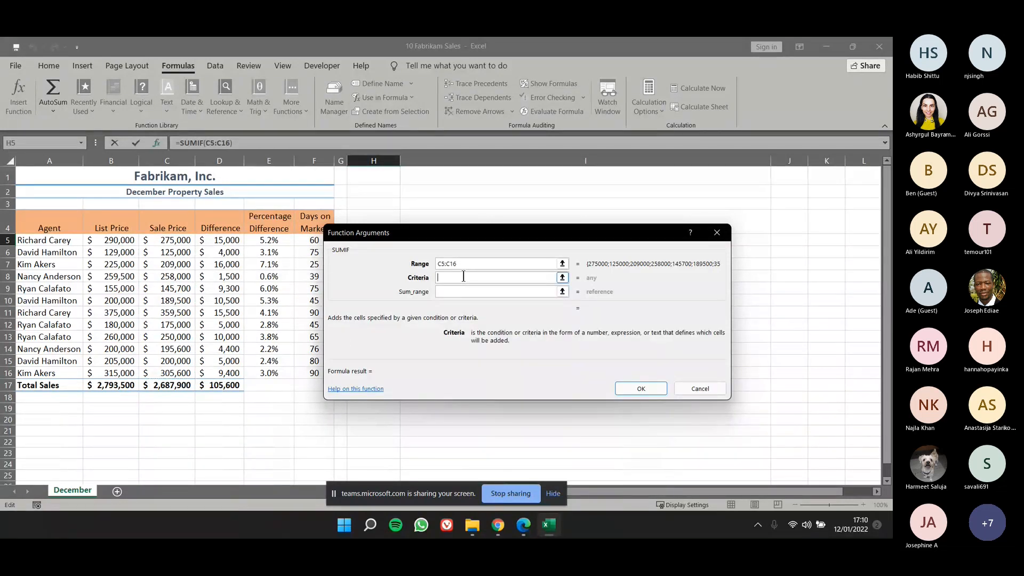
text(>200000)
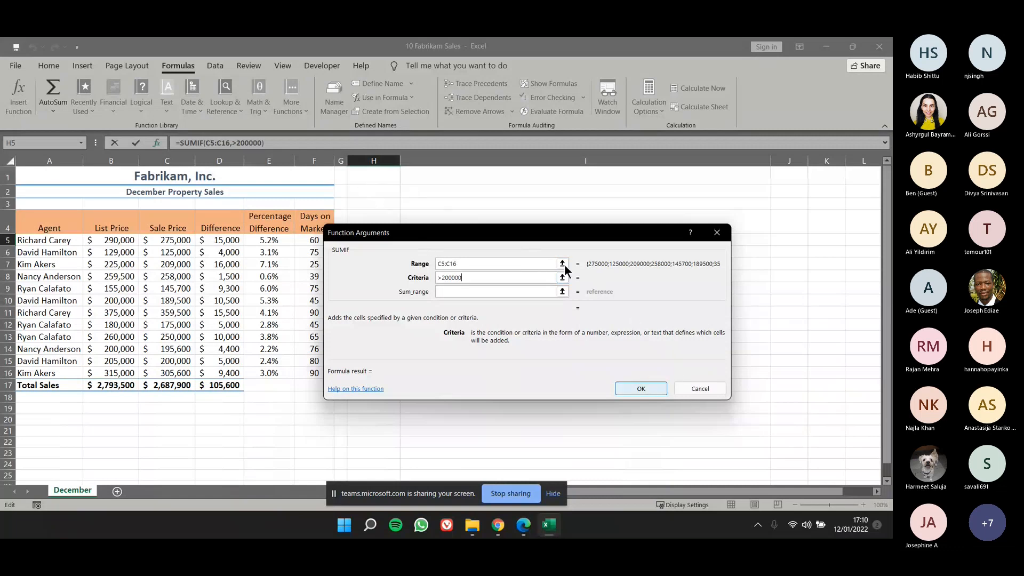
drag(540, 230, 584, 293)
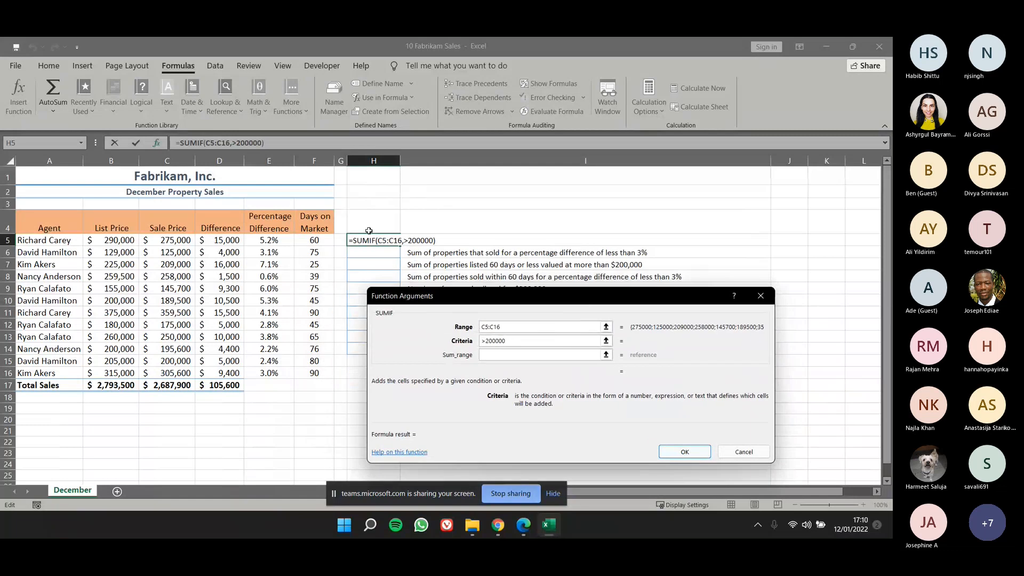
click(674, 451)
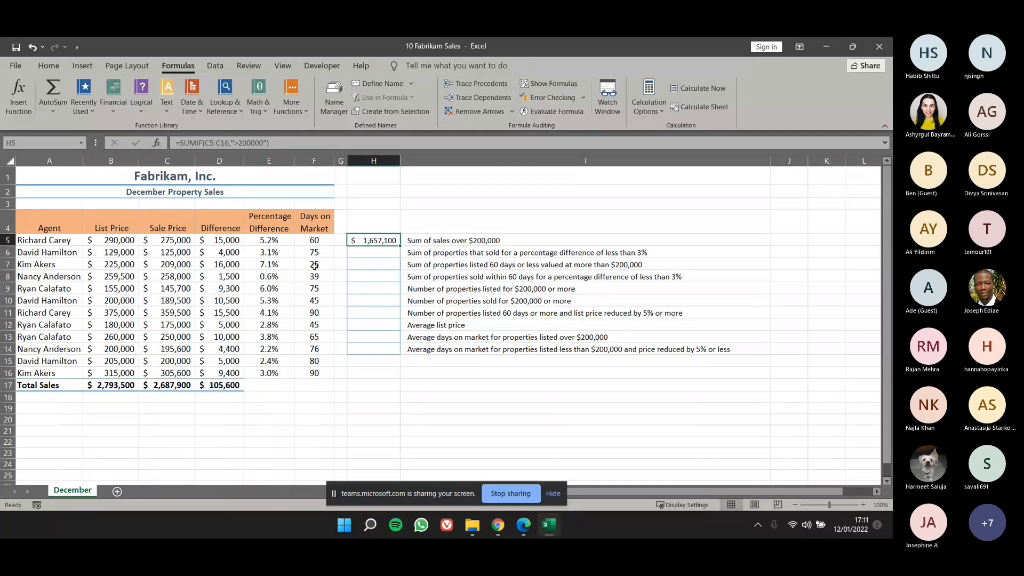
click(372, 257)
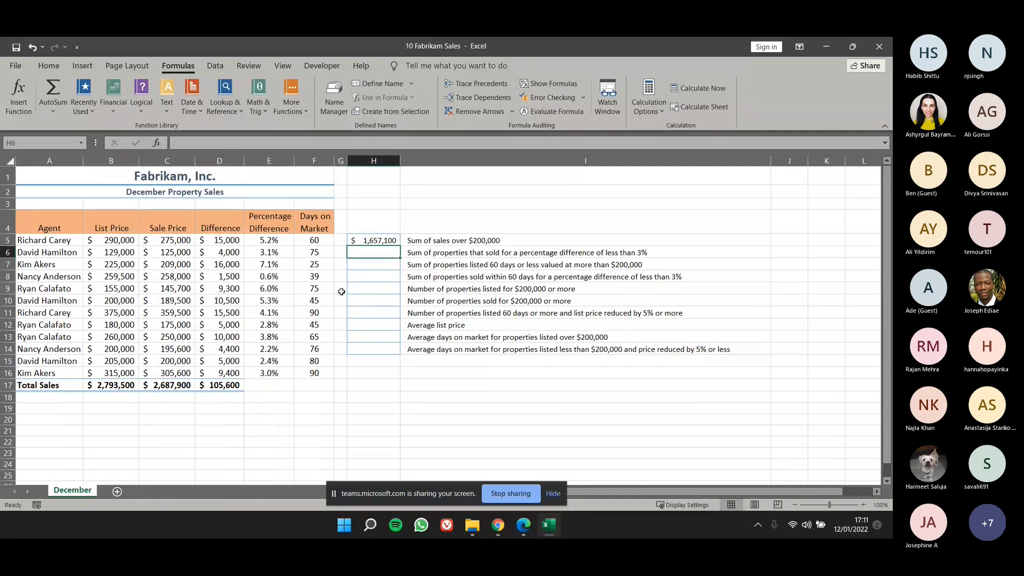
text(=sumifs)
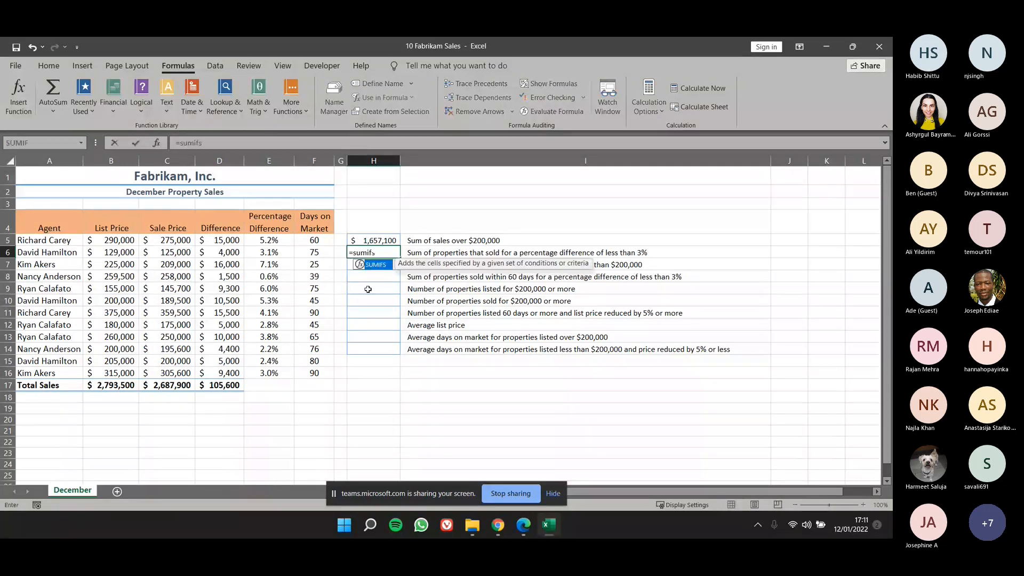
double_click(384, 264)
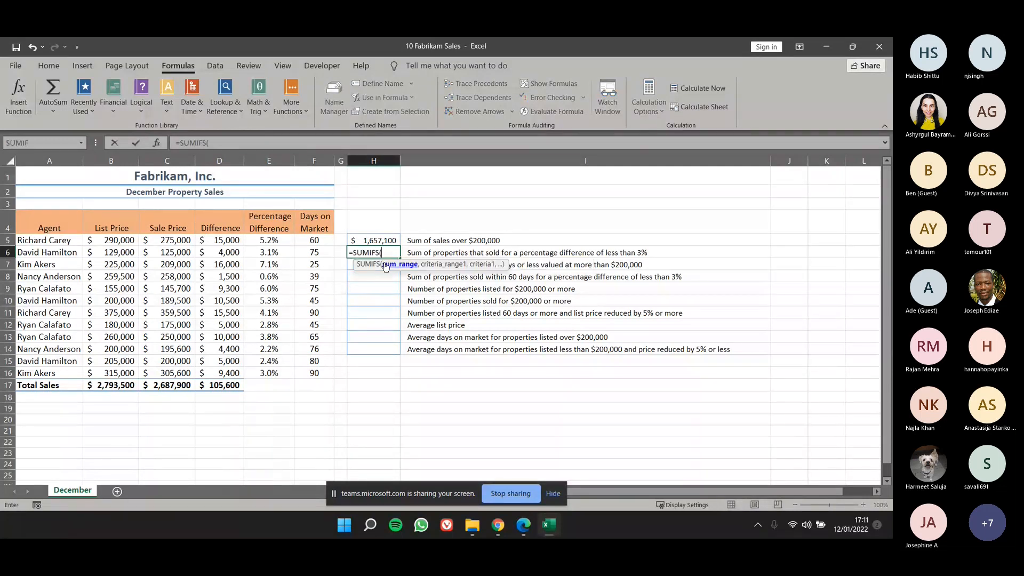
click(158, 143)
drag(464, 283, 456, 218)
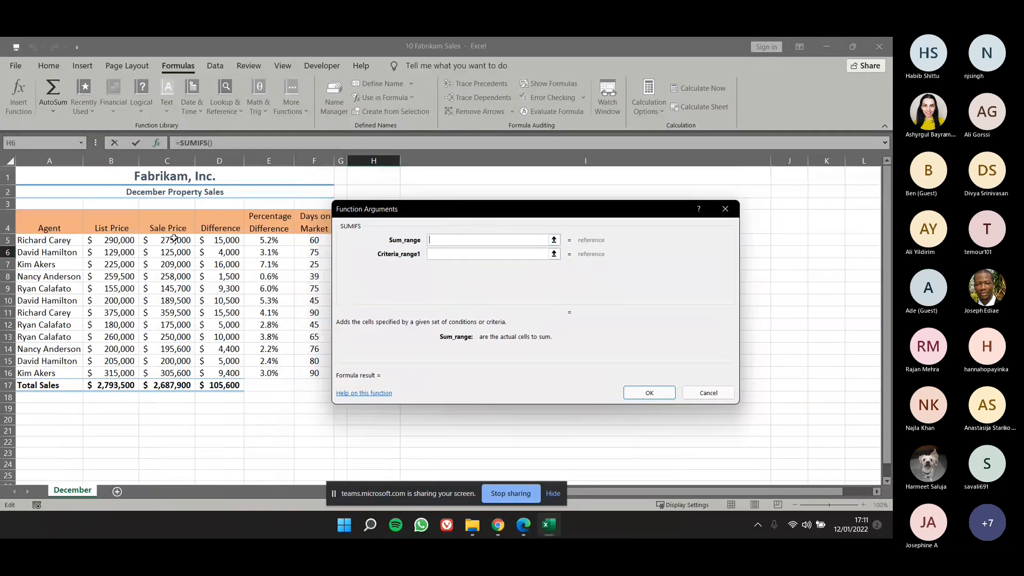
drag(174, 240, 172, 369)
click(517, 255)
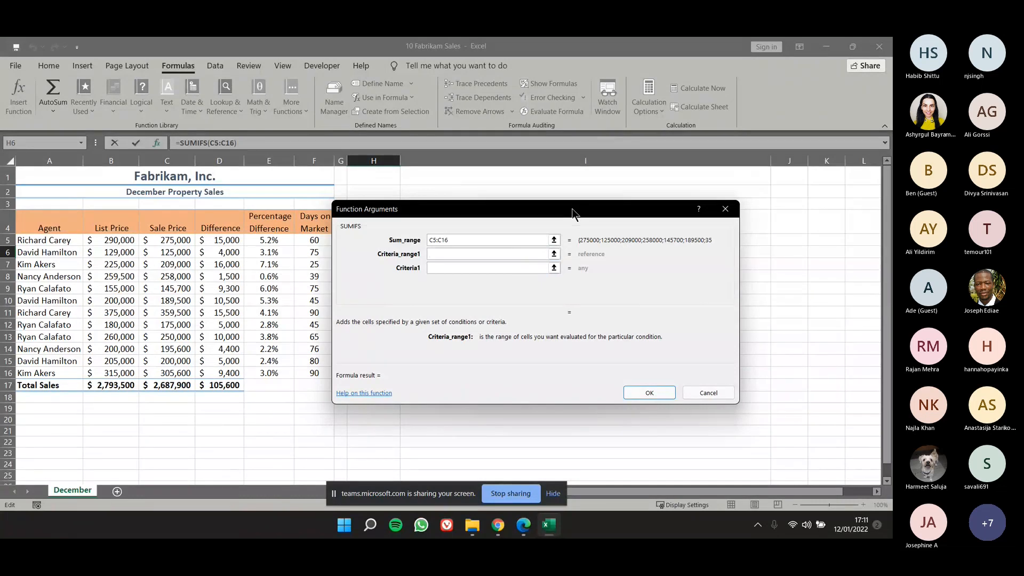
drag(572, 209, 592, 323)
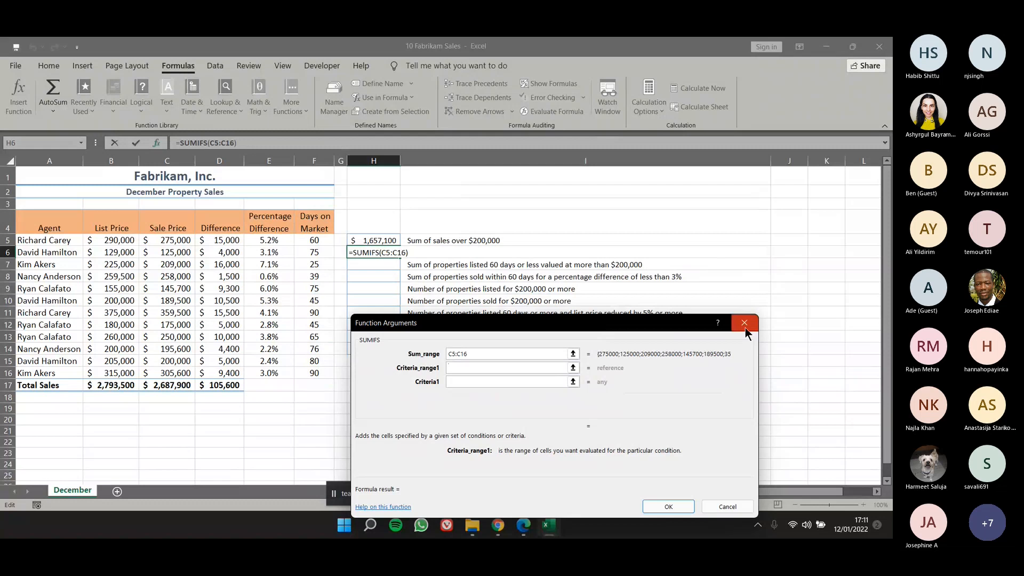
click(745, 323)
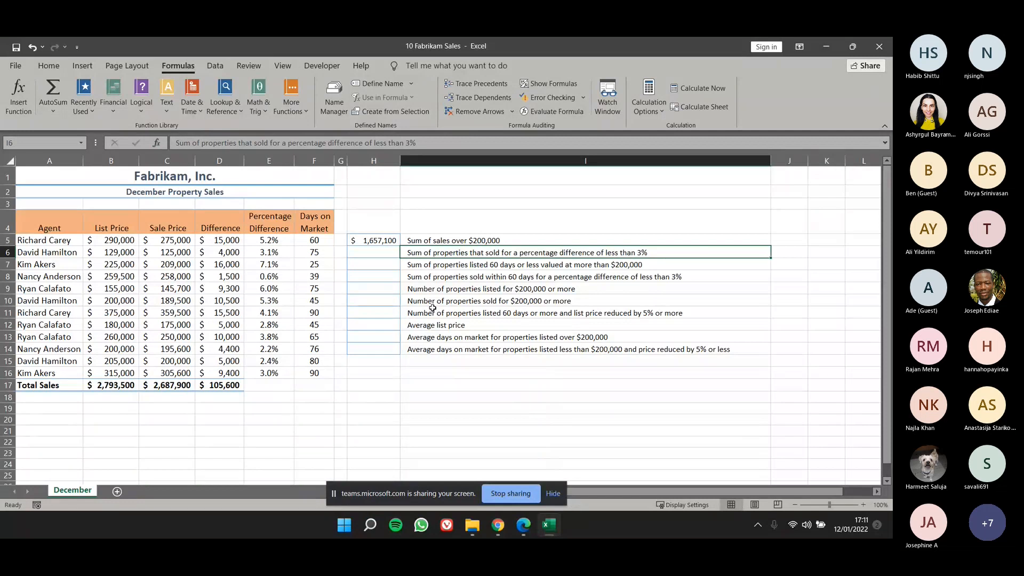
Start a SUMIFS formula in H6 through its function arguments, with the sale prices C5:C16 as the sum range.
click(383, 251)
text(=sum)
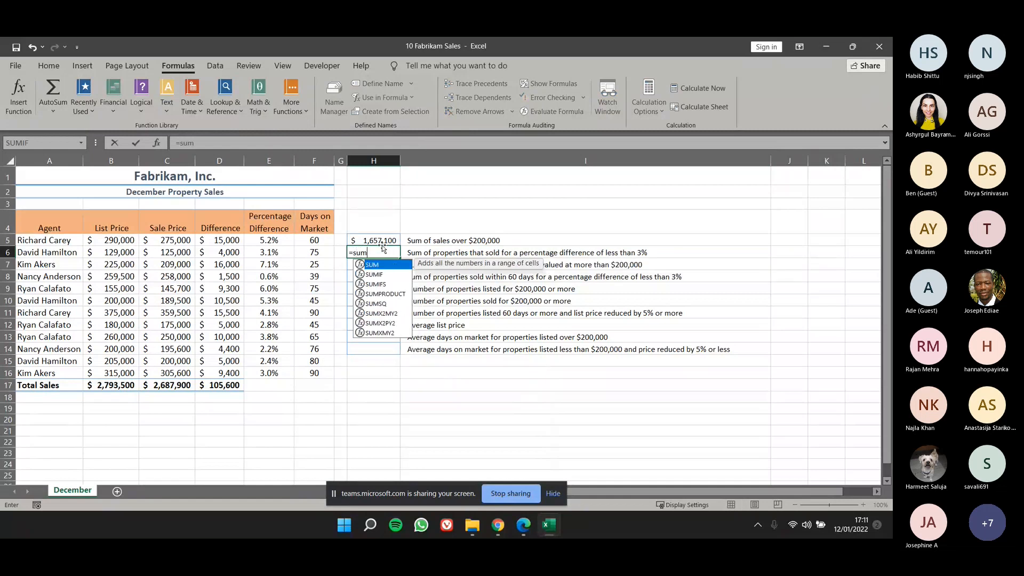
text(ifs)
key(Tab)
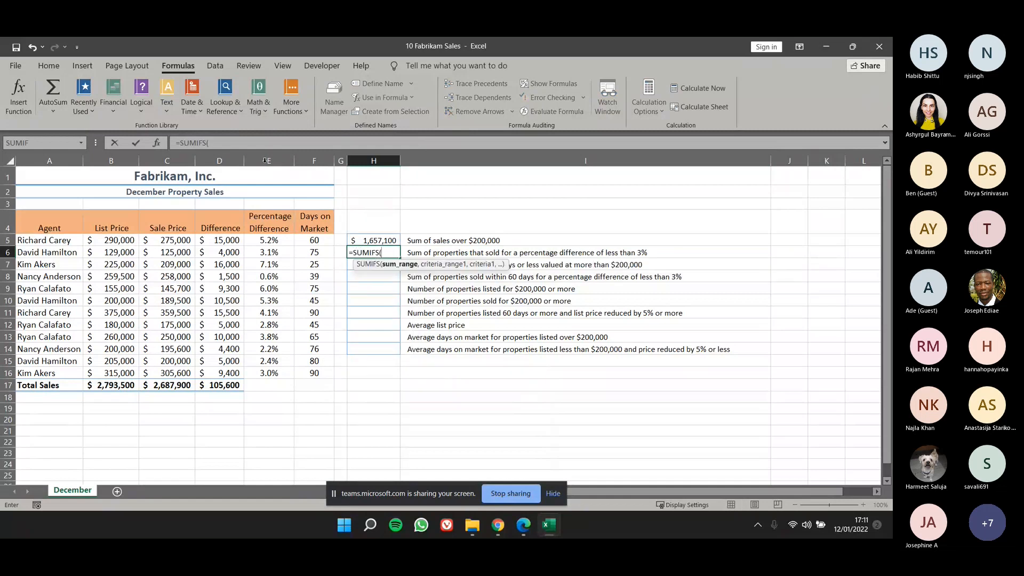
click(158, 143)
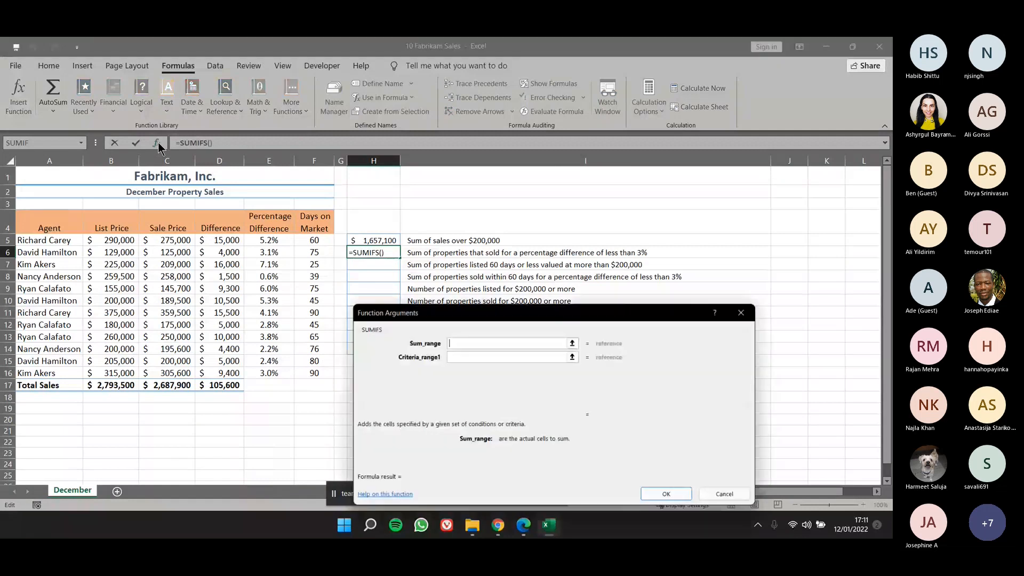
drag(472, 312, 431, 213)
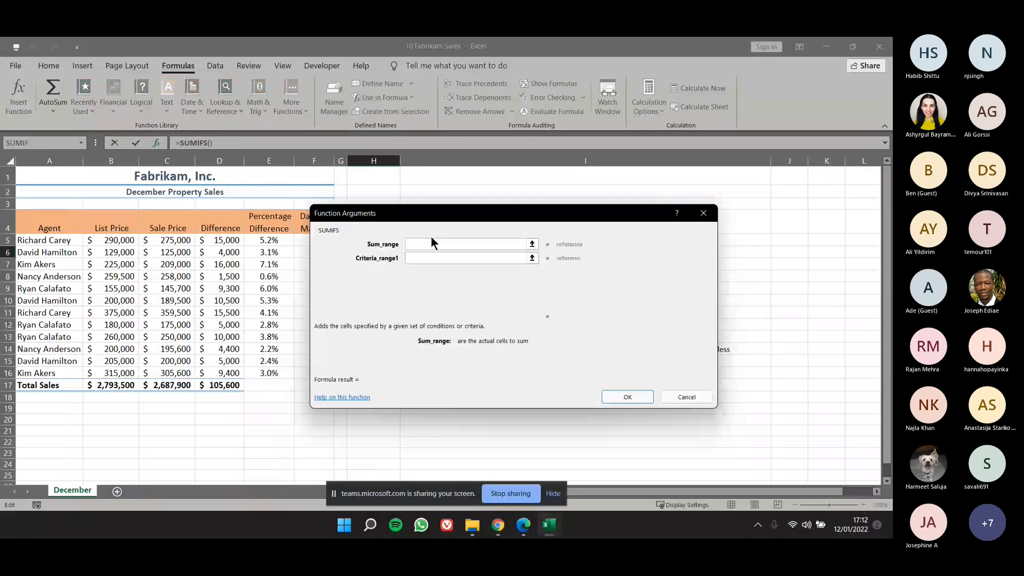
click(532, 245)
drag(168, 240, 171, 373)
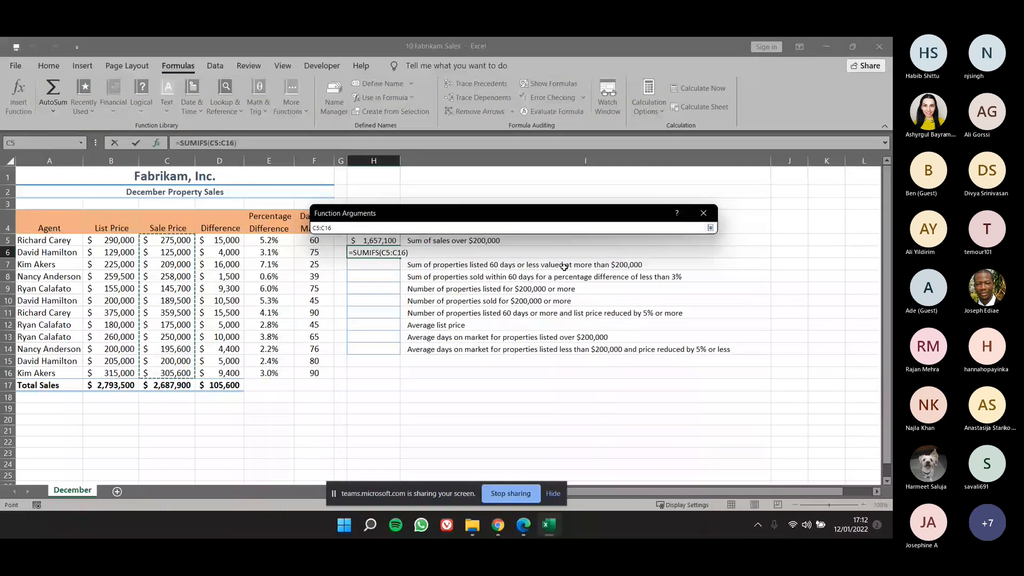
key(Return)
Set the first SUMIFS condition to criteria range F5:F16, the days on market, with criteria <60.
click(474, 259)
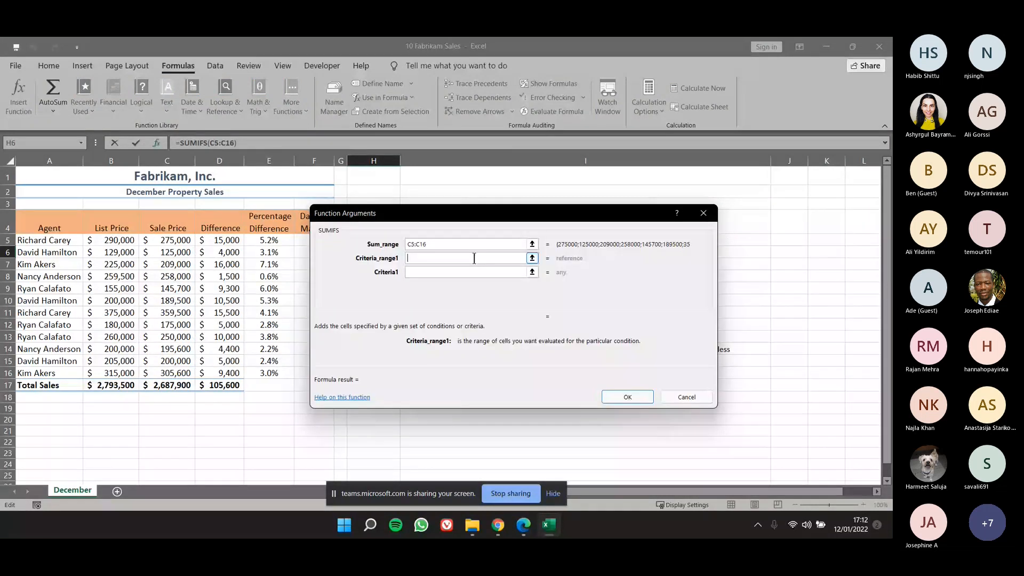
drag(487, 215, 556, 220)
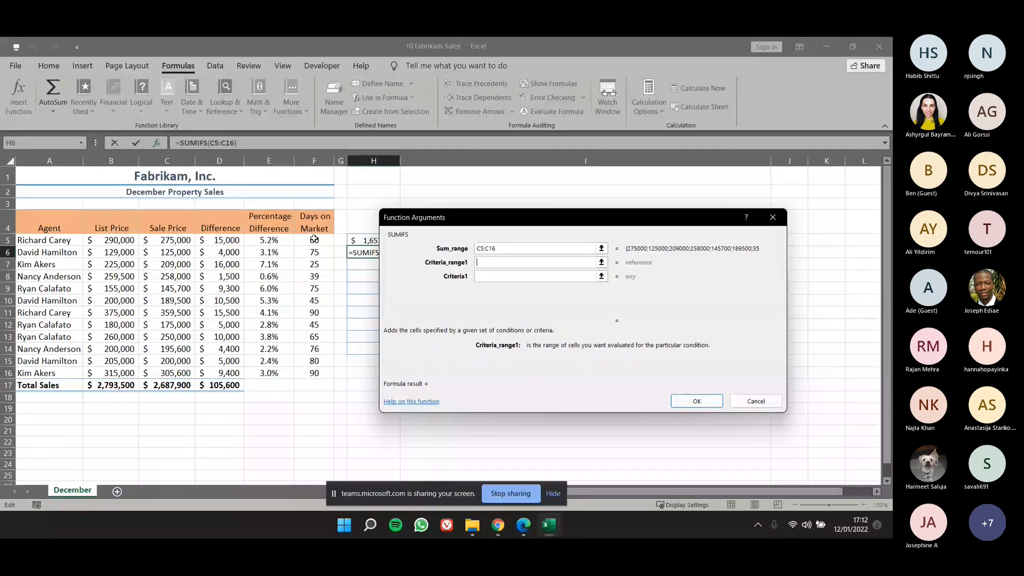
drag(314, 240, 305, 353)
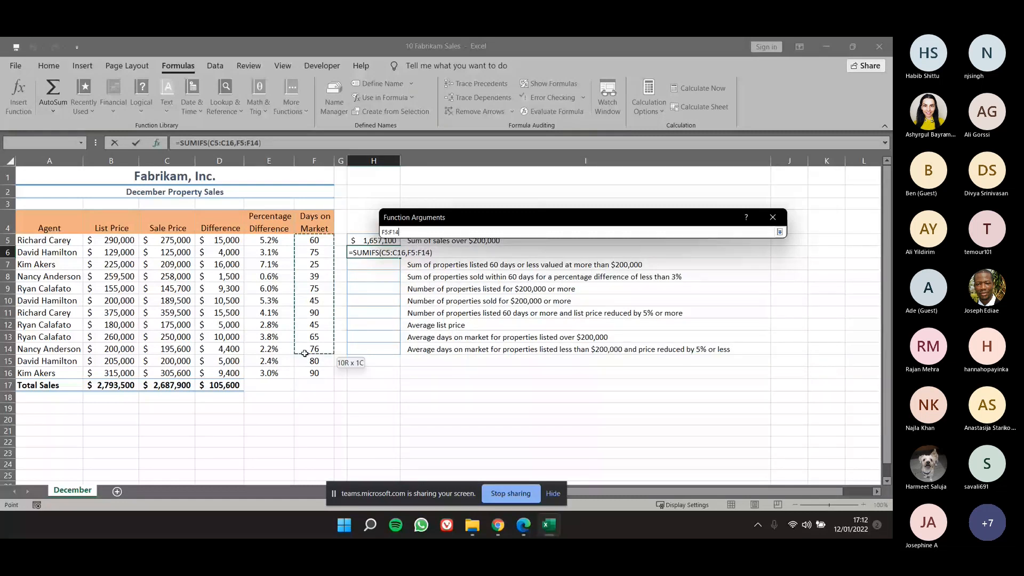
drag(305, 353, 307, 374)
click(498, 274)
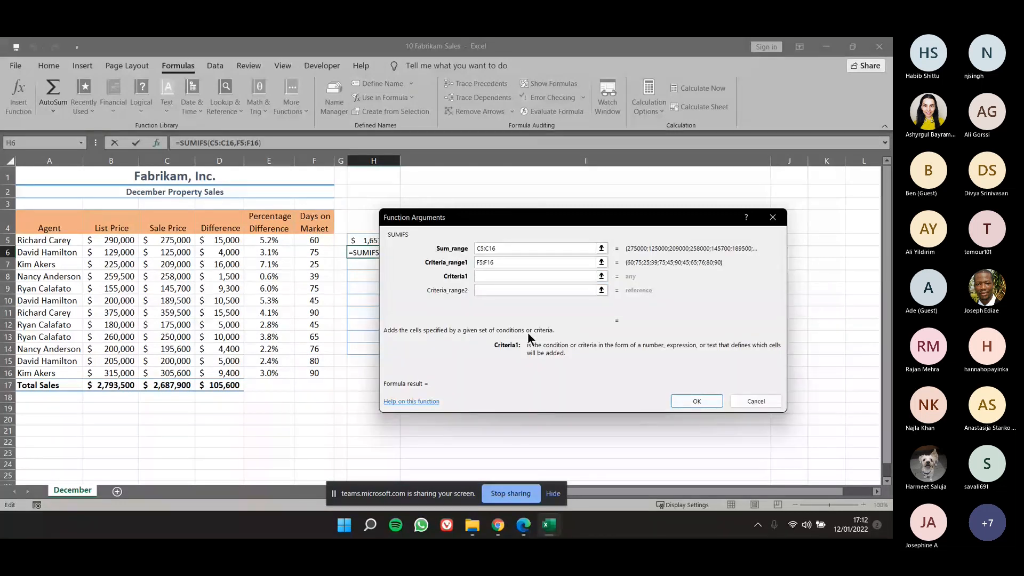
text(<60)
Add a second SUMIFS condition with criteria range E5:E16, the percentage difference, and criteria <3%, and complete the formula in H6.
click(499, 289)
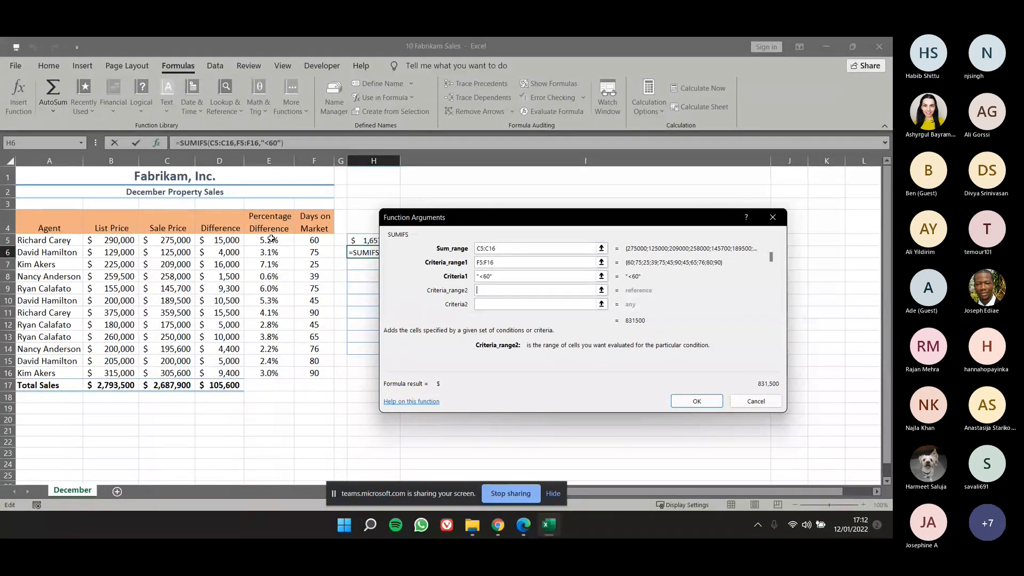
drag(271, 239, 270, 374)
click(507, 304)
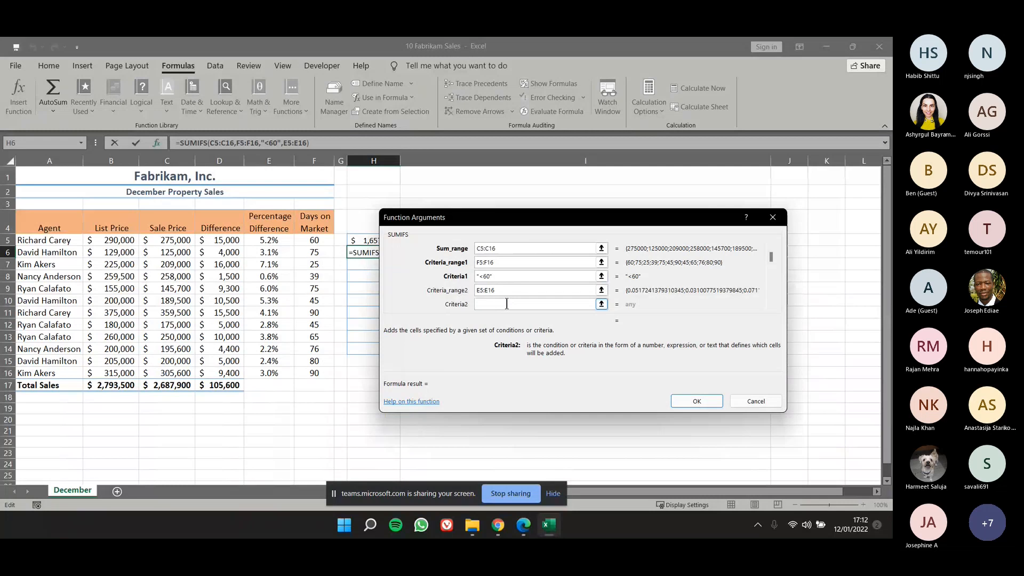
text(<3%)
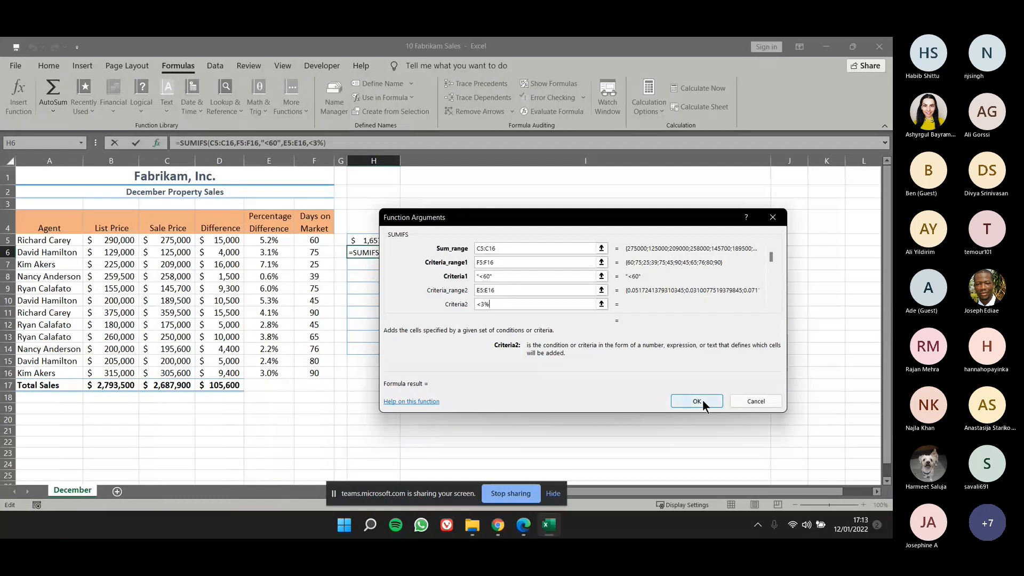
drag(645, 235, 702, 265)
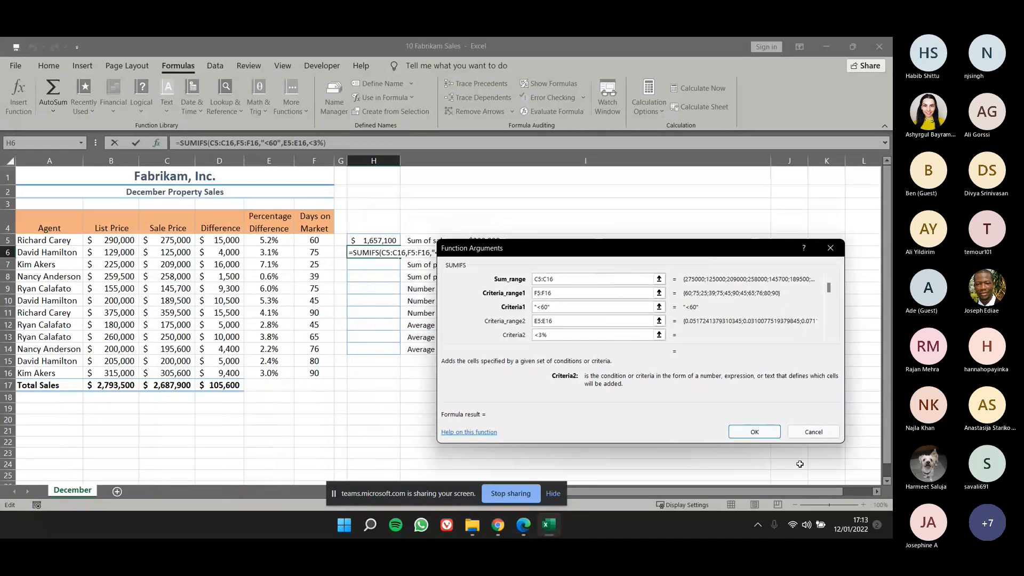
click(771, 432)
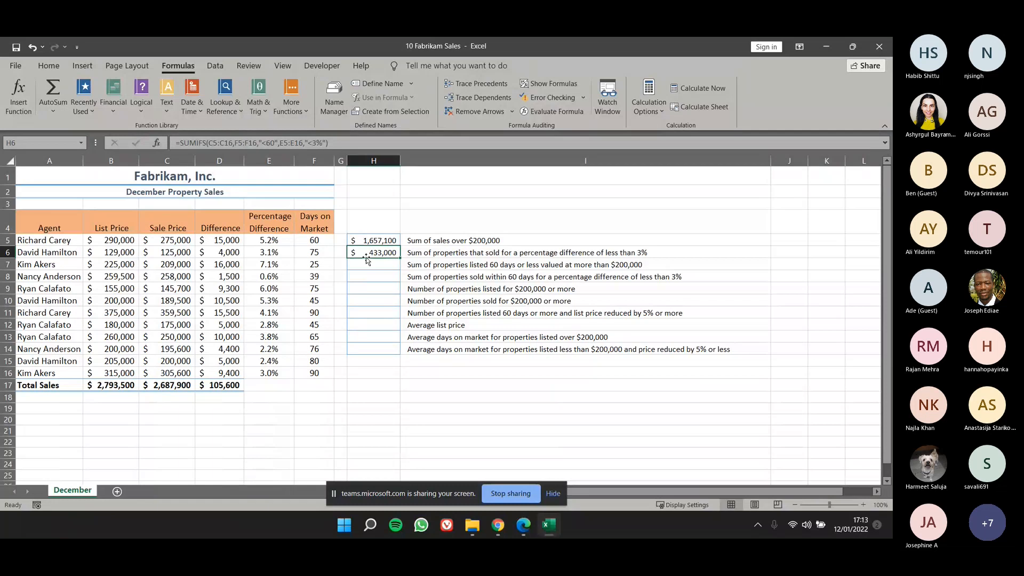
Review the days on market in F5:F16 against the formulas in H5 and H6 and their descriptions.
drag(323, 240, 318, 377)
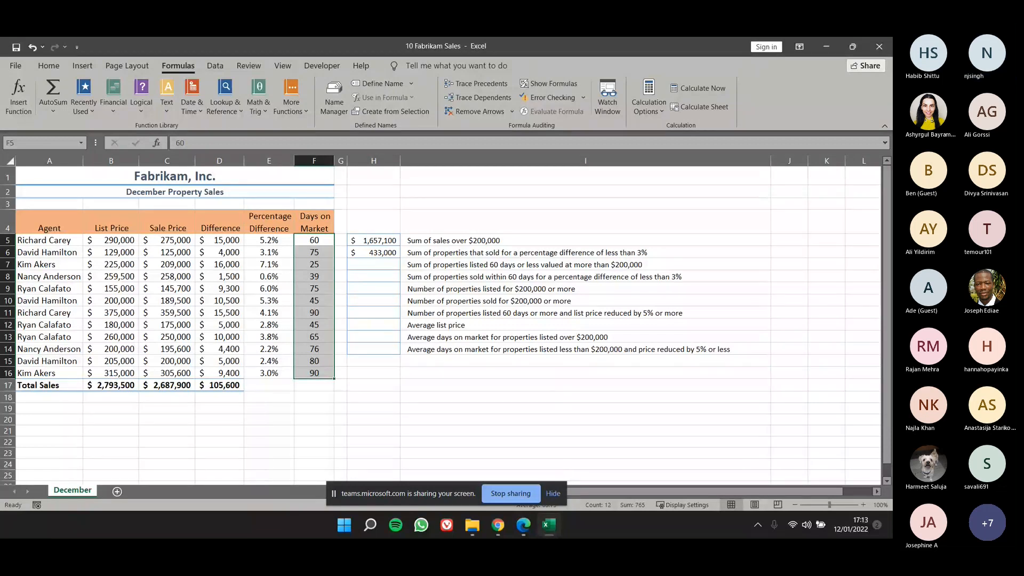
key(XF86AudioRaiseVolume)
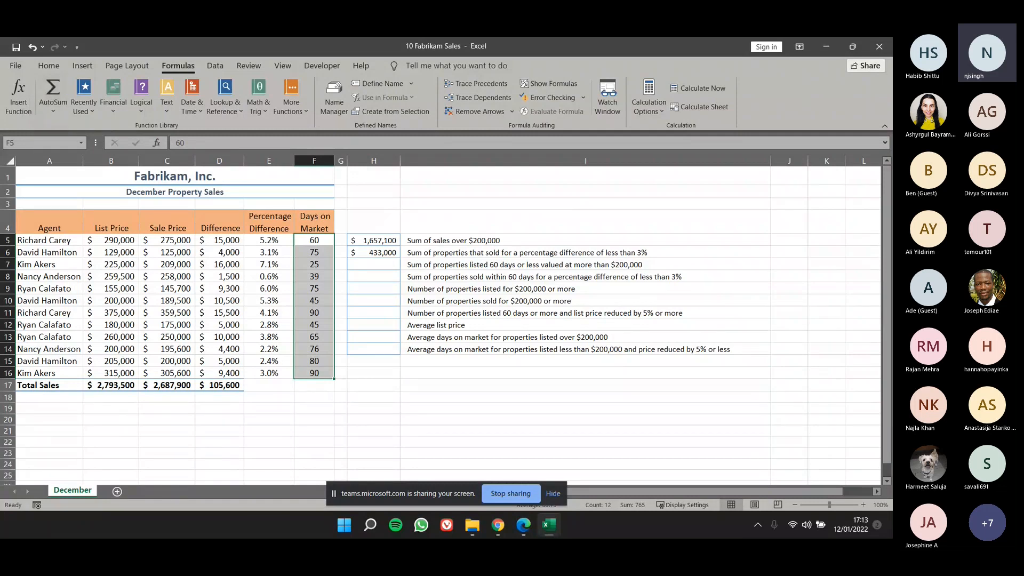
drag(394, 252, 385, 260)
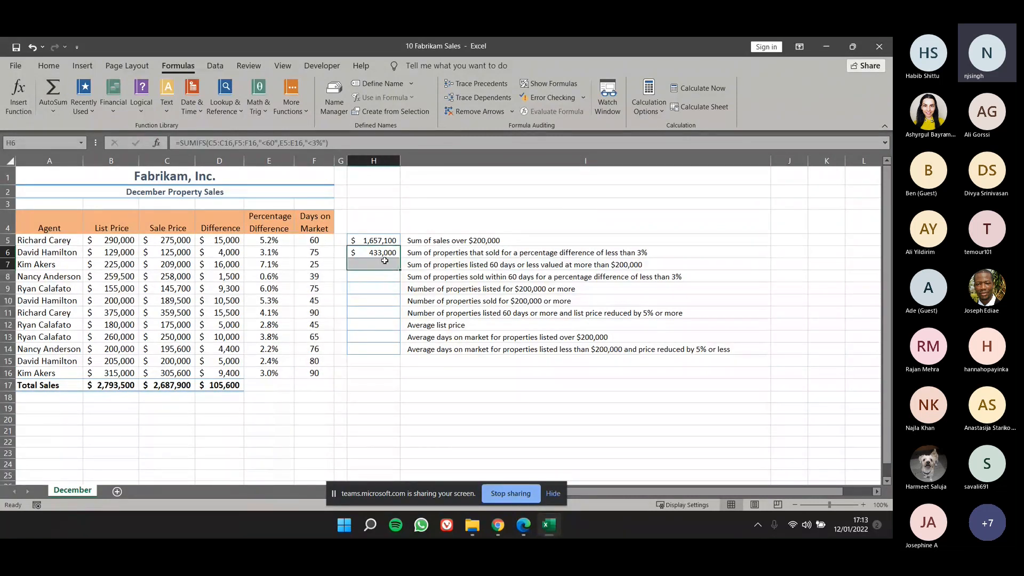
click(382, 252)
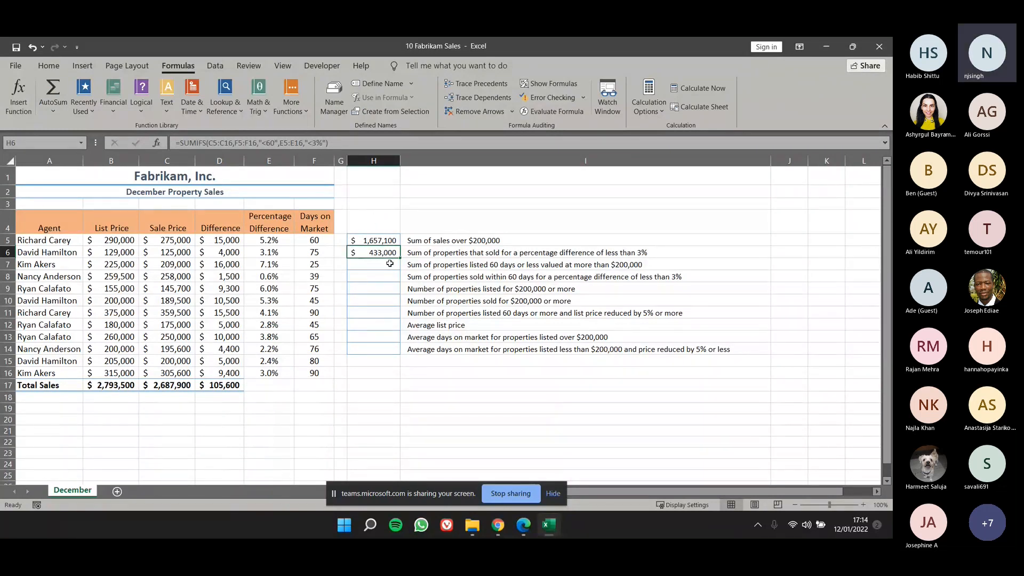
click(391, 241)
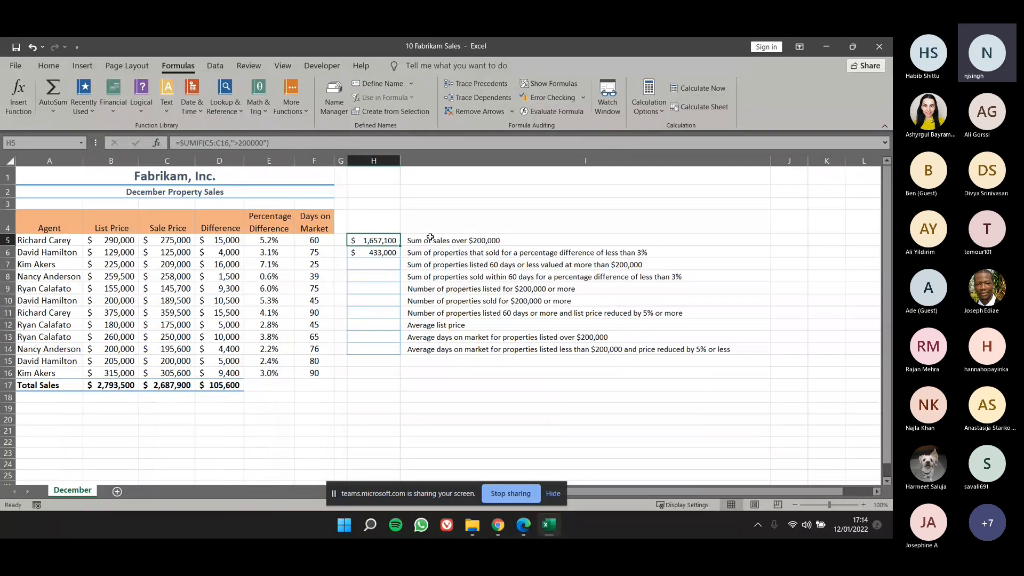
ctrl+click(491, 239)
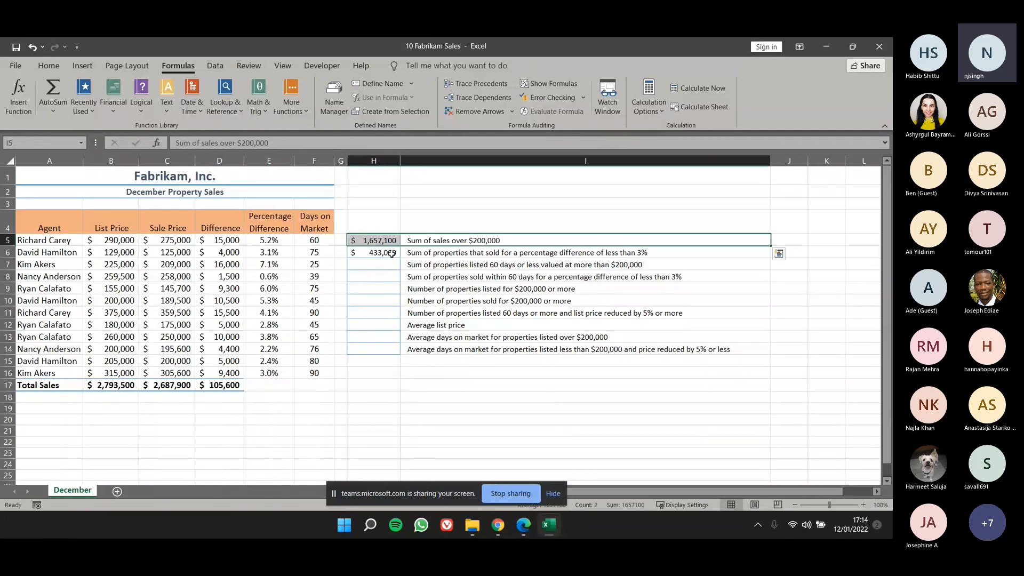
click(392, 253)
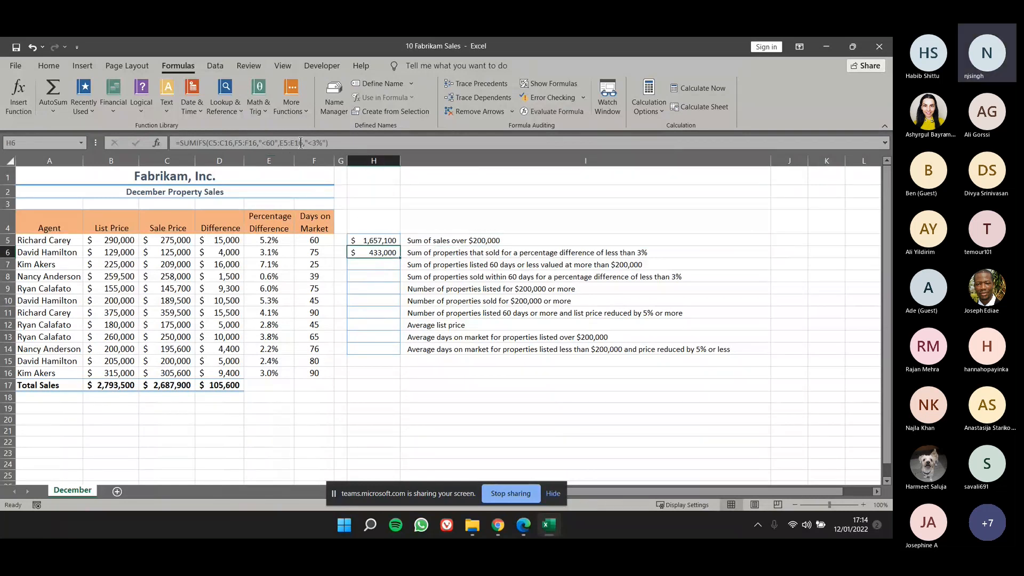
Examine the range and criteria in the function arguments of the SUMIF formula in H5.
click(378, 240)
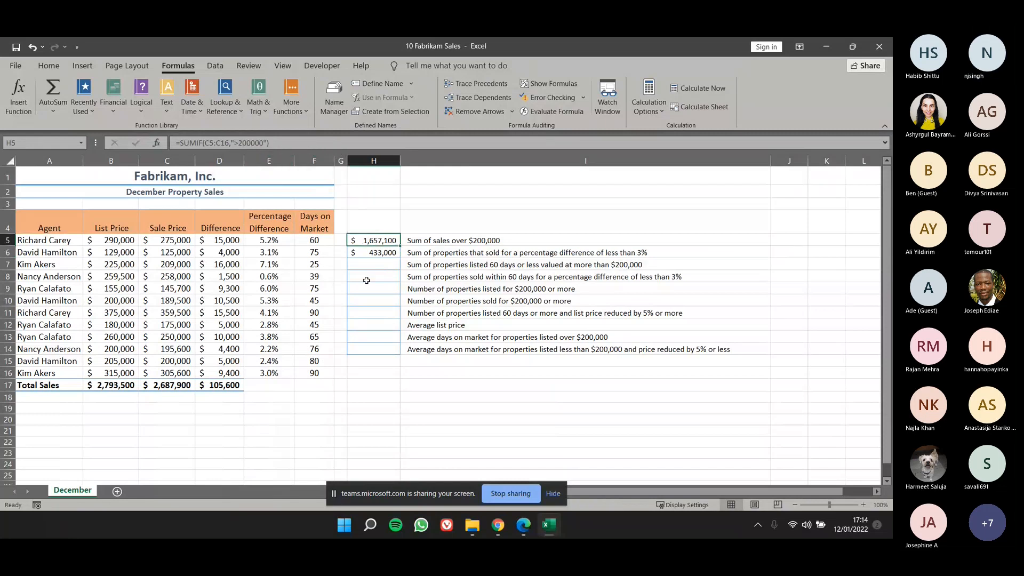
click(156, 142)
drag(569, 256, 372, 221)
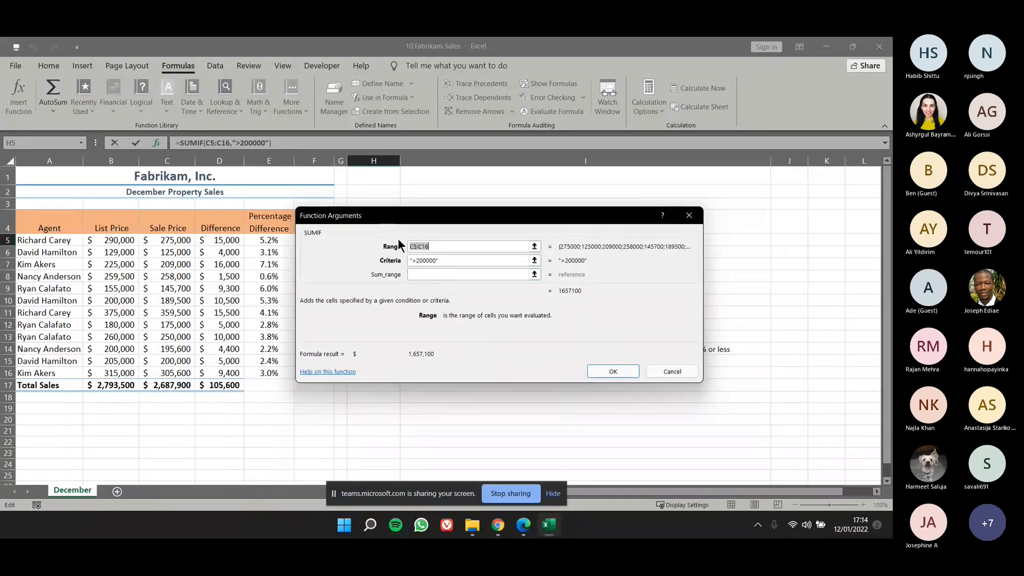
click(415, 261)
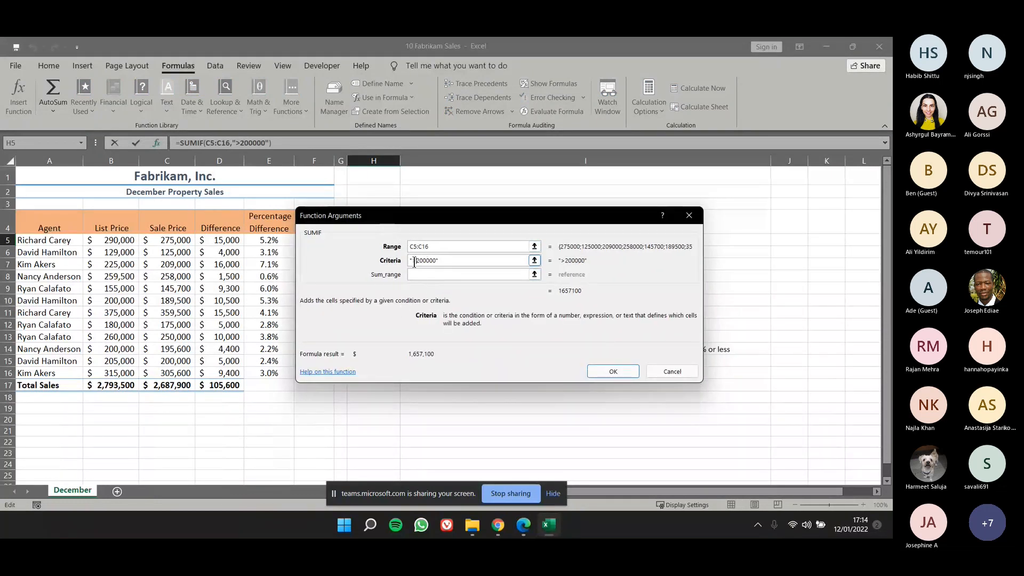
drag(433, 220, 433, 232)
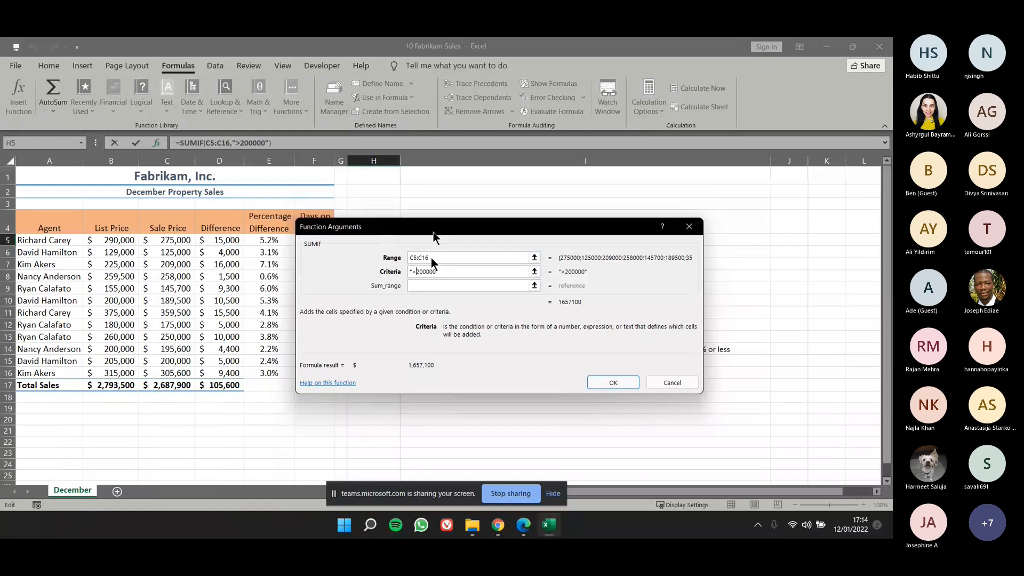
mouse_move(433, 233)
mouse_down()
mouse_move(421, 342)
mouse_move(419, 236)
mouse_up()
drag(399, 274, 424, 274)
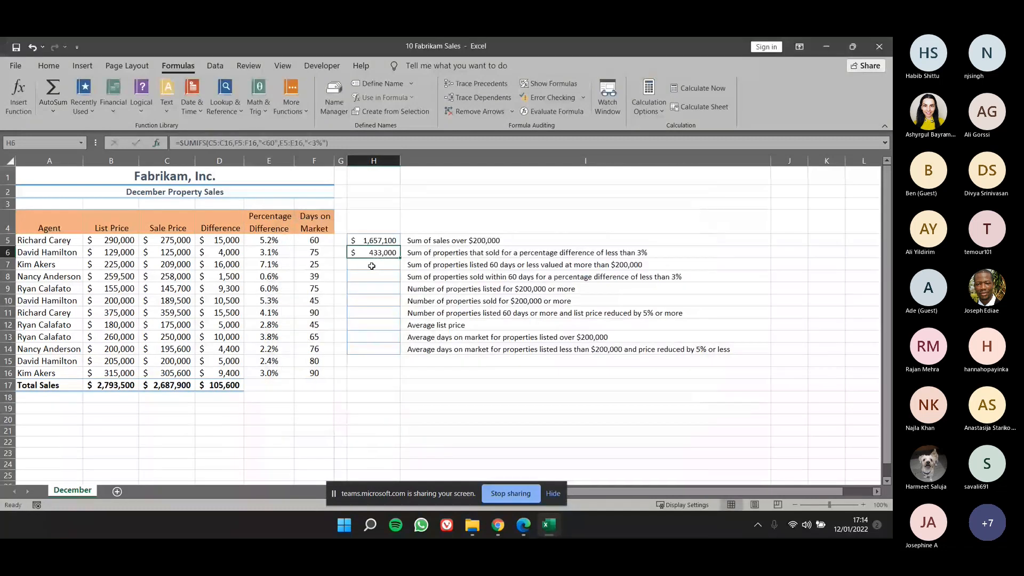
Empty Criteria1, Criteria_range2 and Criteria2 in the SUMIFS arguments of H6, and clear the formula from the cell.
key(shift+F3)
drag(365, 214, 475, 210)
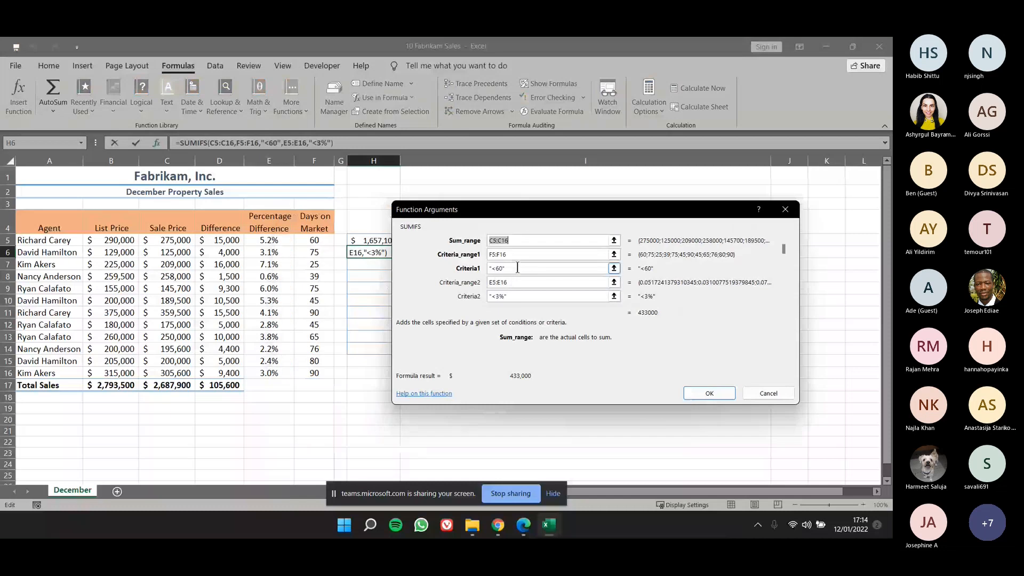
click(518, 267)
drag(496, 268, 488, 268)
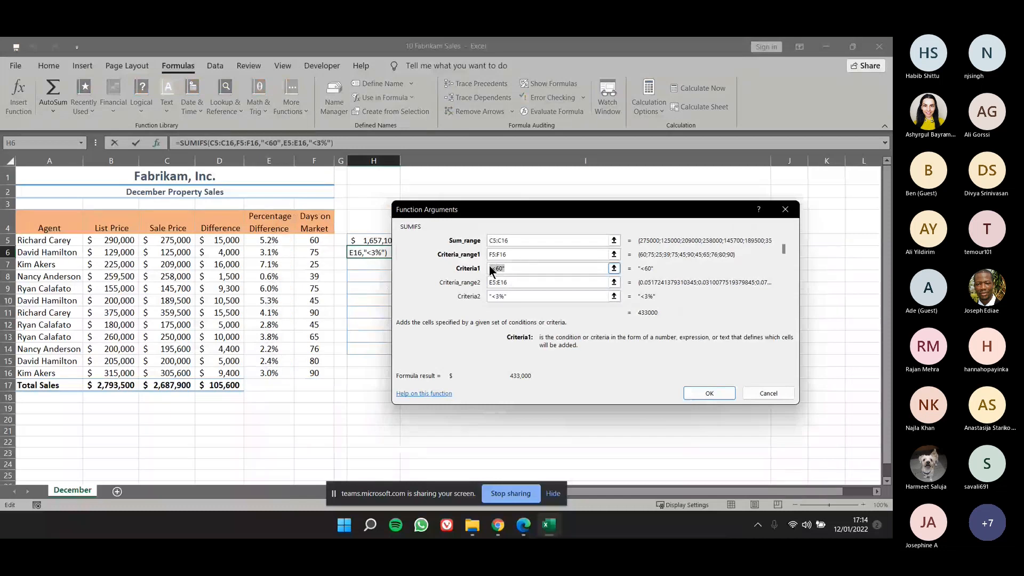
click(530, 298)
drag(521, 293, 484, 297)
key(BackSpace)
click(572, 282)
key(BackSpace)
key(BackSpace)
key(BackSpace)
key(BackSpace)
key(BackSpace)
key(BackSpace)
click(550, 269)
key(BackSpace)
key(BackSpace)
key(BackSpace)
key(BackSpace)
key(BackSpace)
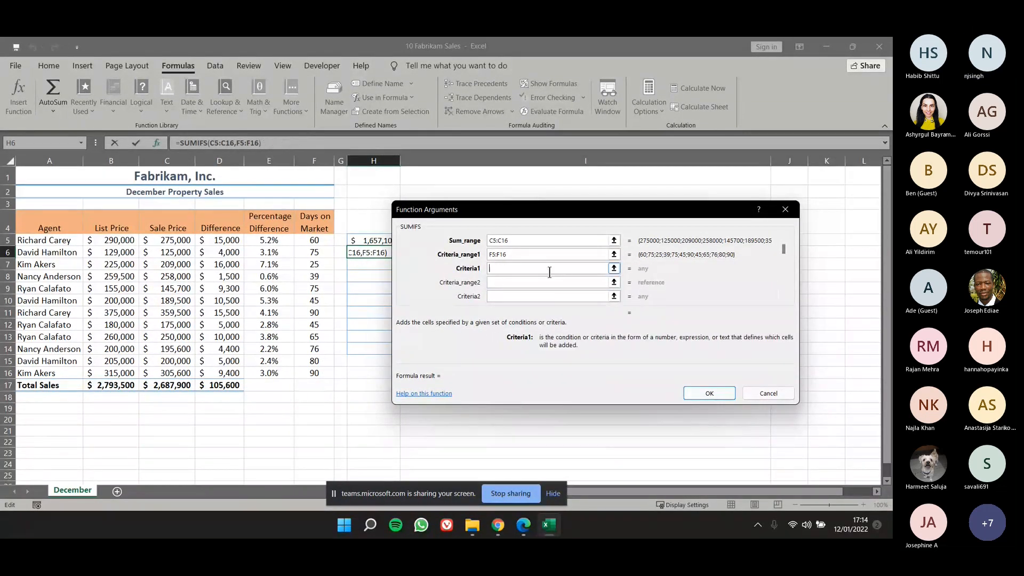
click(773, 393)
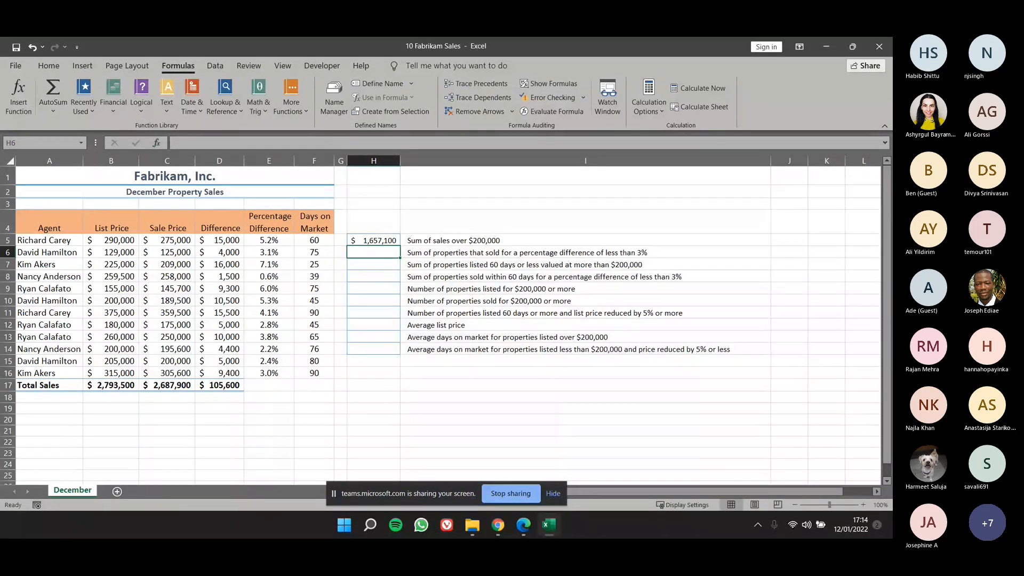
Enter a new SUMIFS function in H6 through its function arguments, with the sale prices C5:C16 as the sum range.
text(=sumifs)
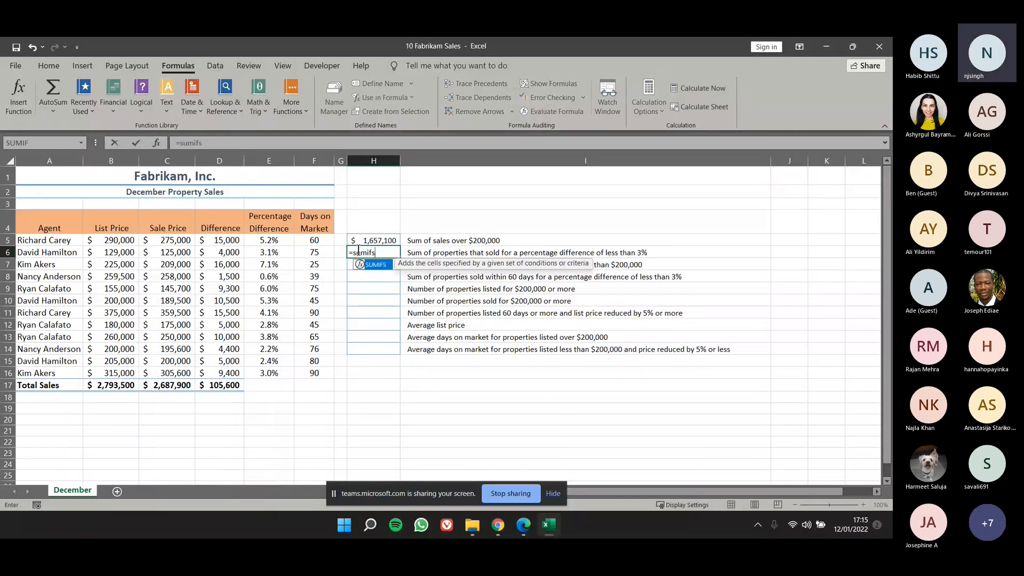
key(Tab)
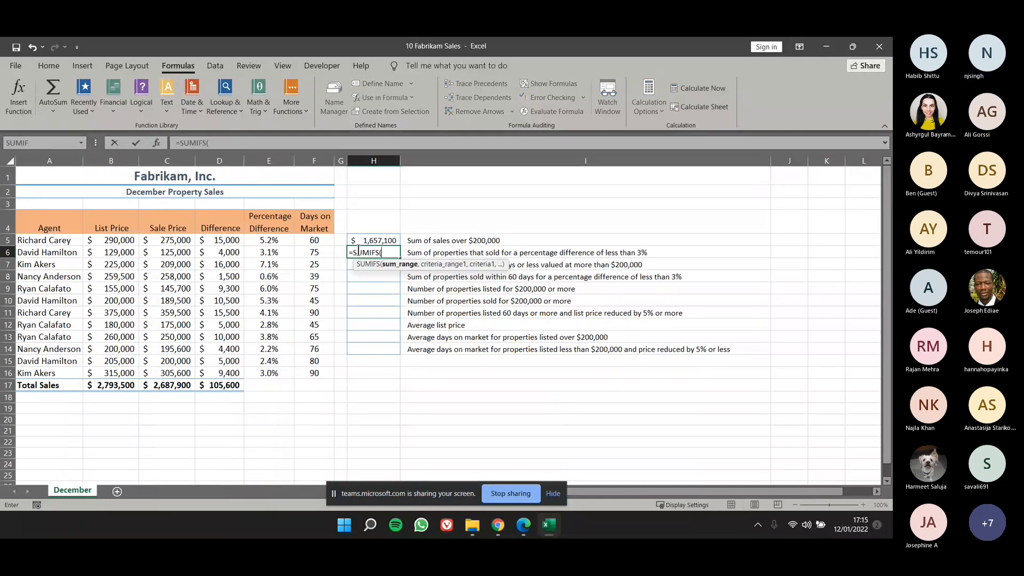
click(157, 143)
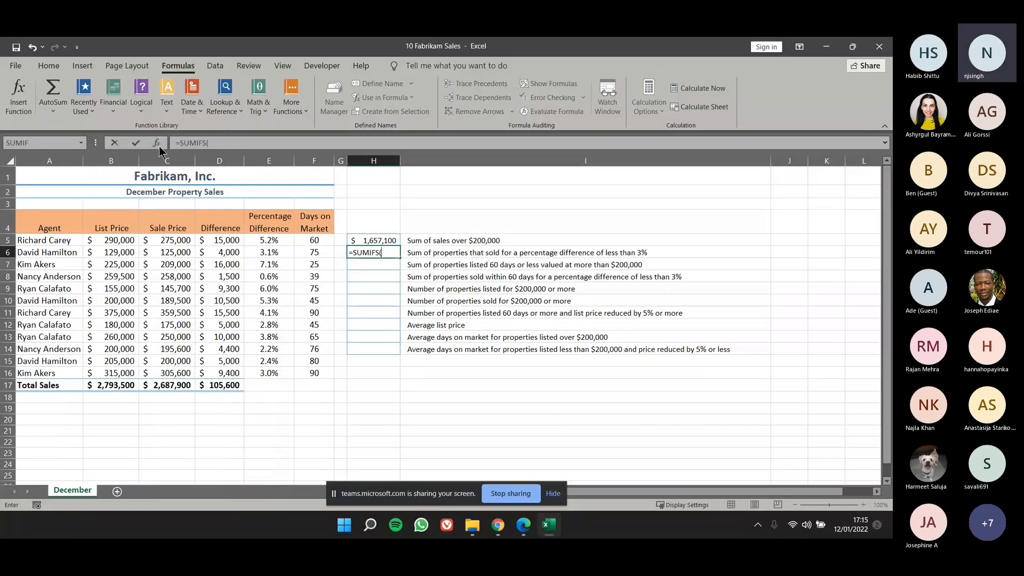
drag(551, 213, 494, 217)
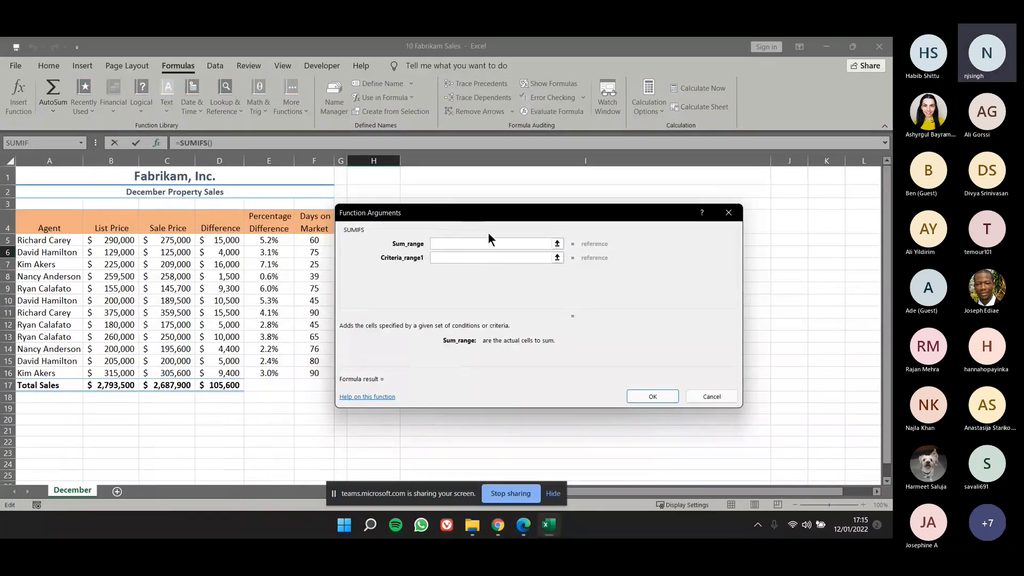
drag(512, 215, 533, 216)
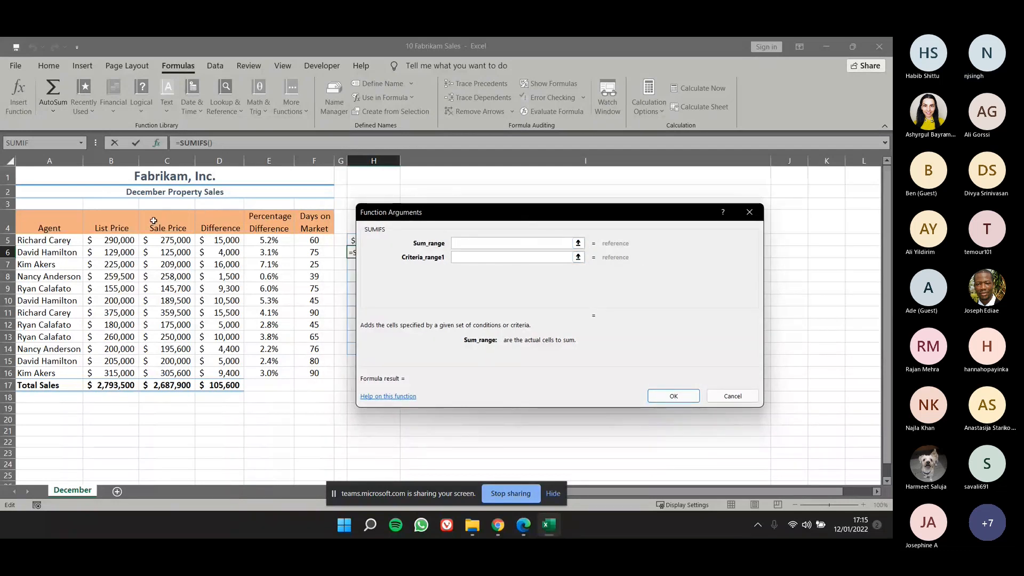
drag(165, 239, 167, 373)
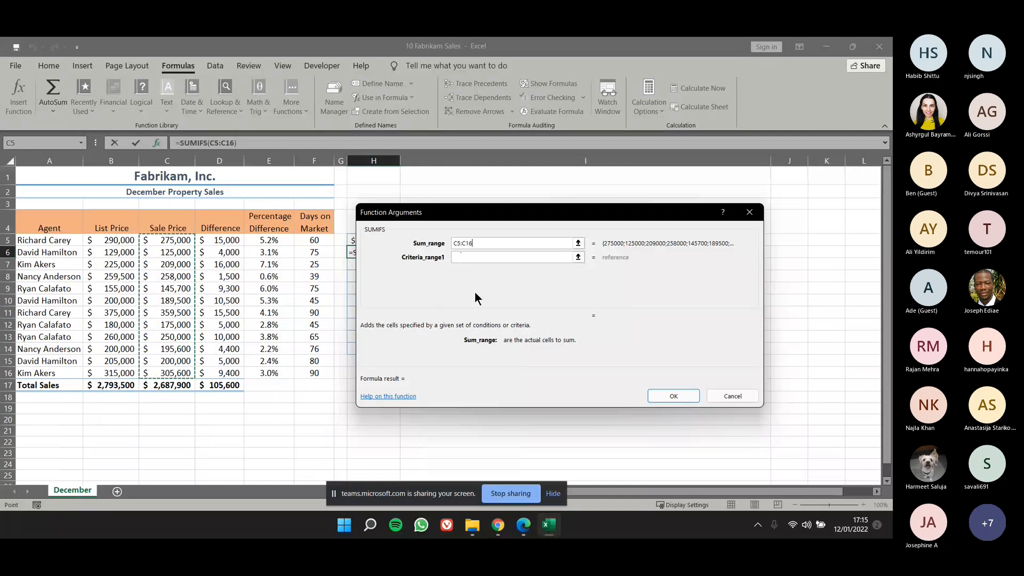
Set Criteria_range1 to the days on market F5:F16 and Criteria1 to <60 for the SUMIFS function in H6.
click(478, 256)
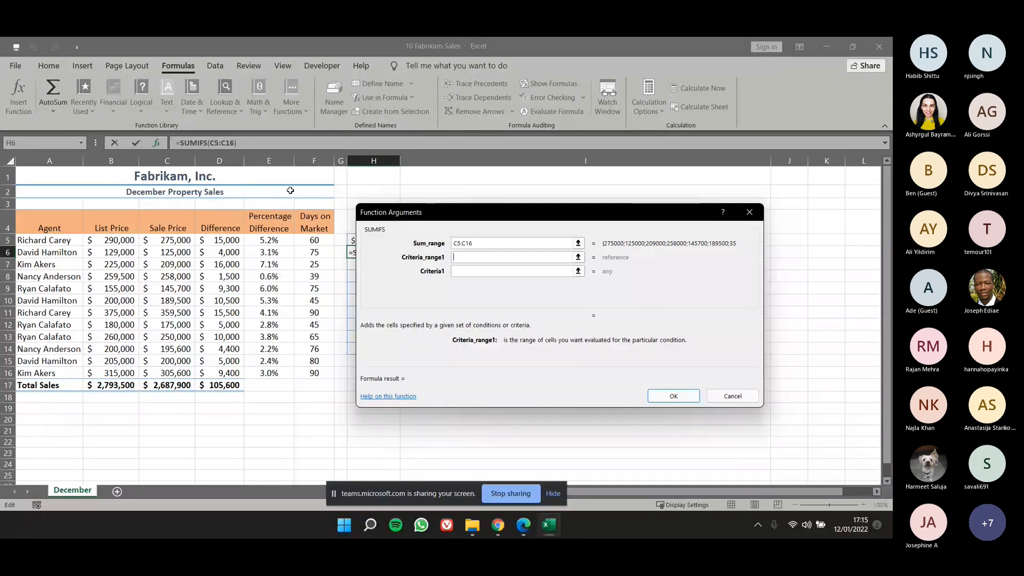
drag(314, 241, 324, 370)
click(470, 271)
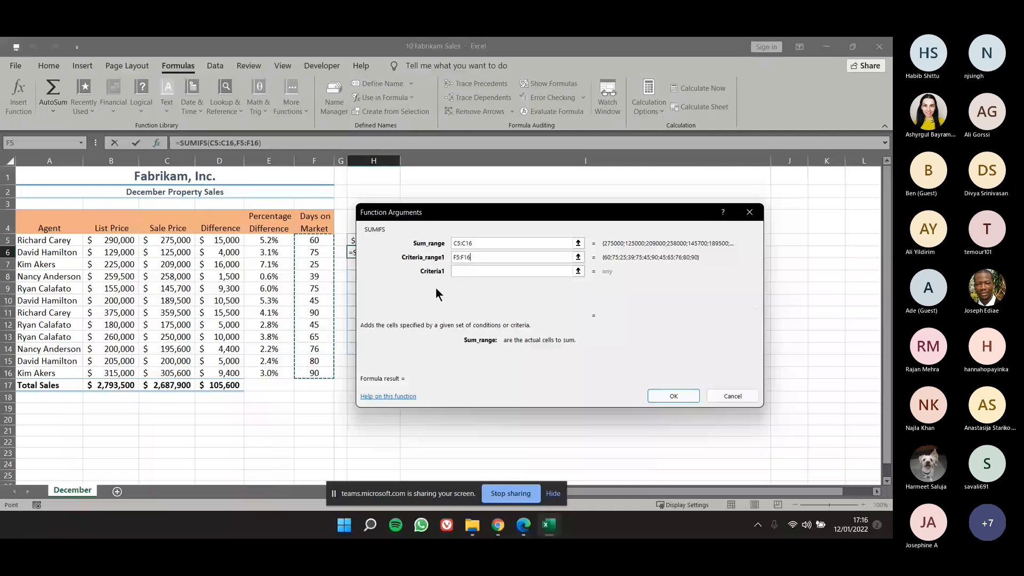
click(501, 273)
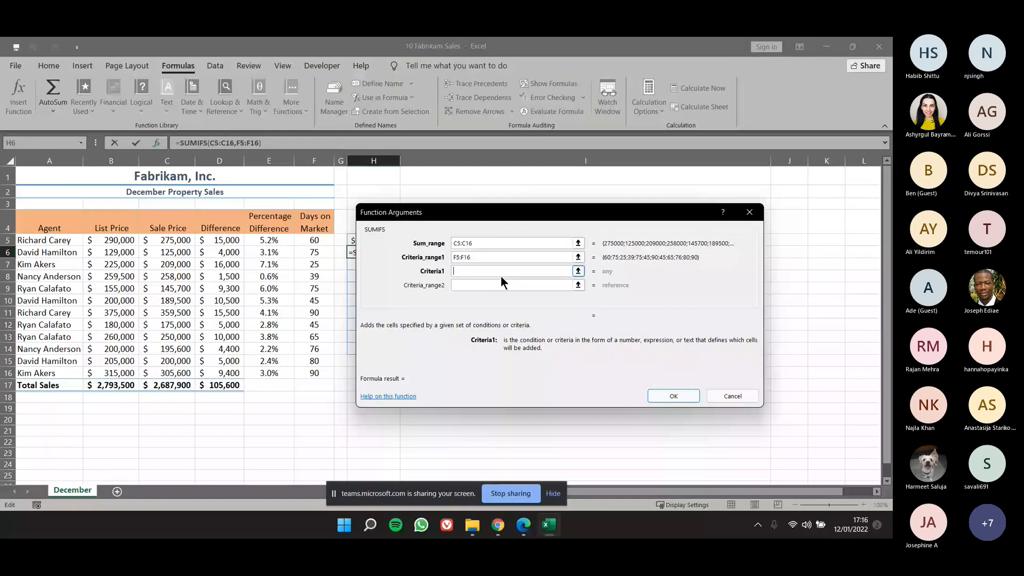
text(<60)
Set Criteria_range2 to the percentage differences E5:E16 and Criteria2 to <3%, and complete the SUMIFS formula in H6.
click(458, 286)
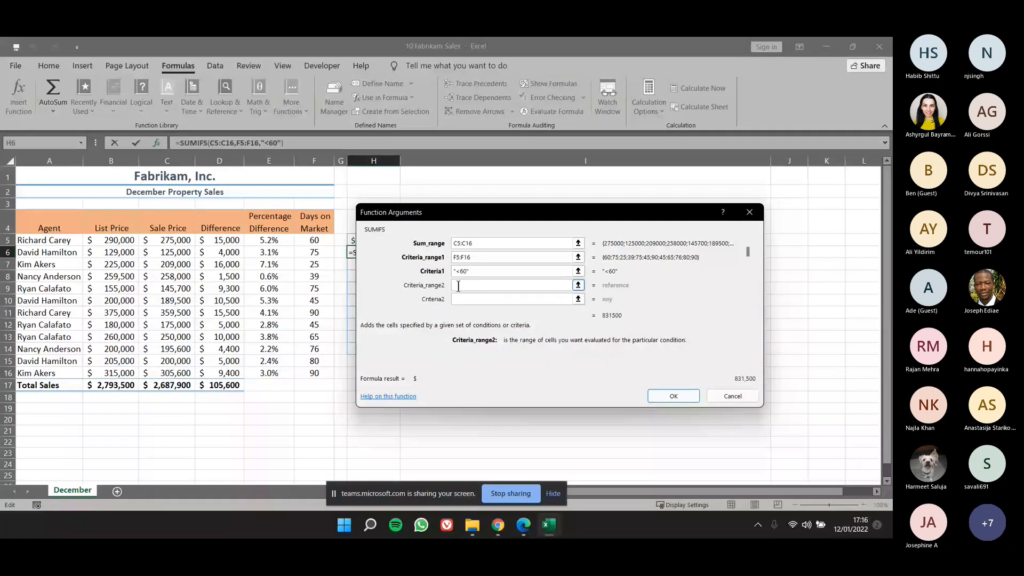
drag(269, 240, 276, 375)
click(481, 297)
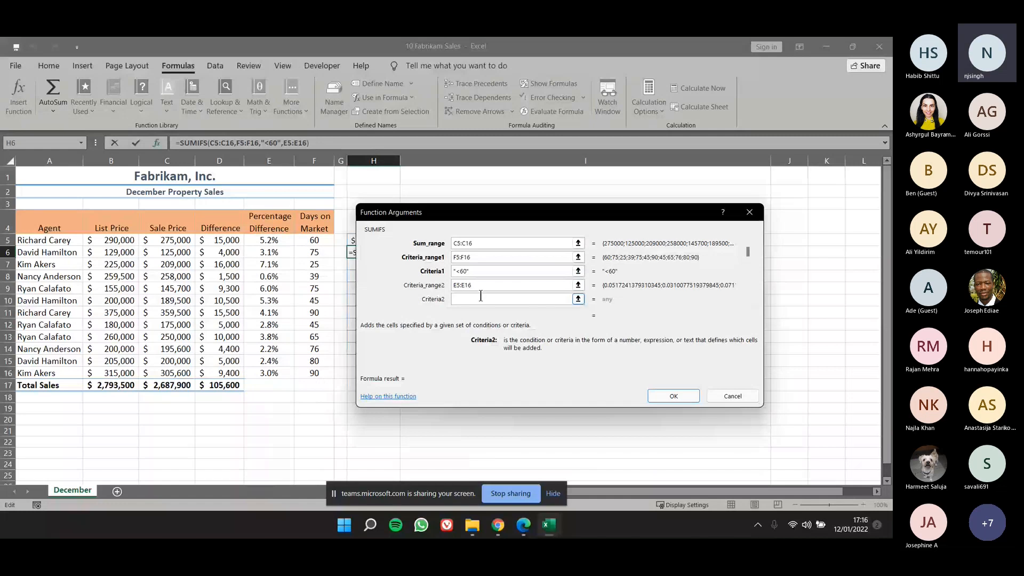
text(<)
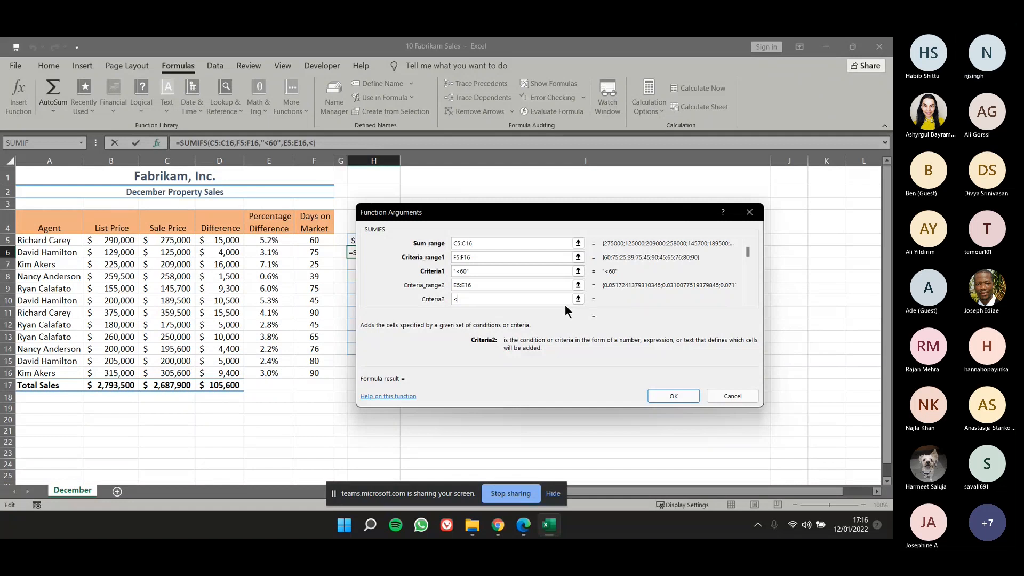
text(3%)
key(Return)
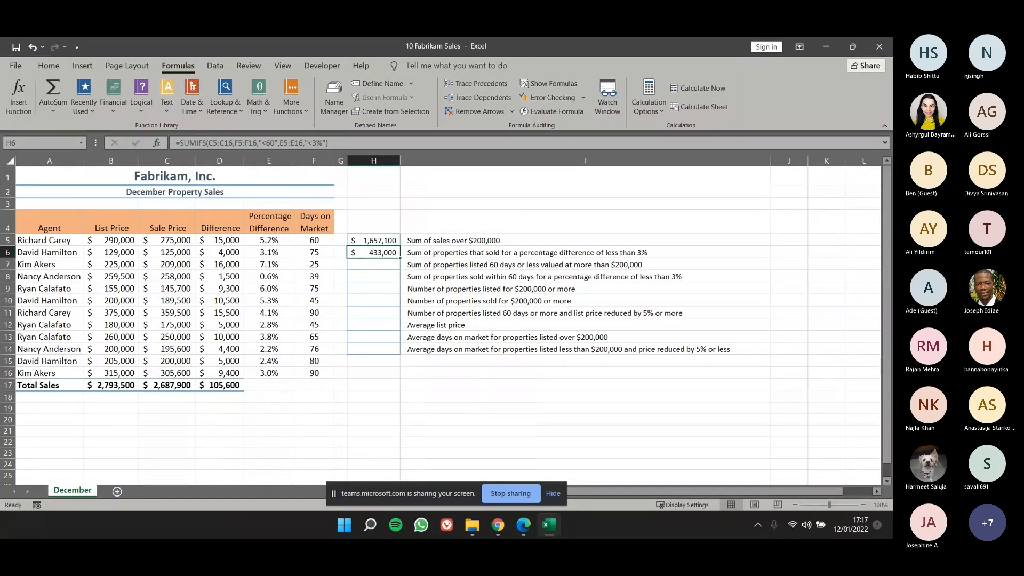
click(373, 265)
click(373, 276)
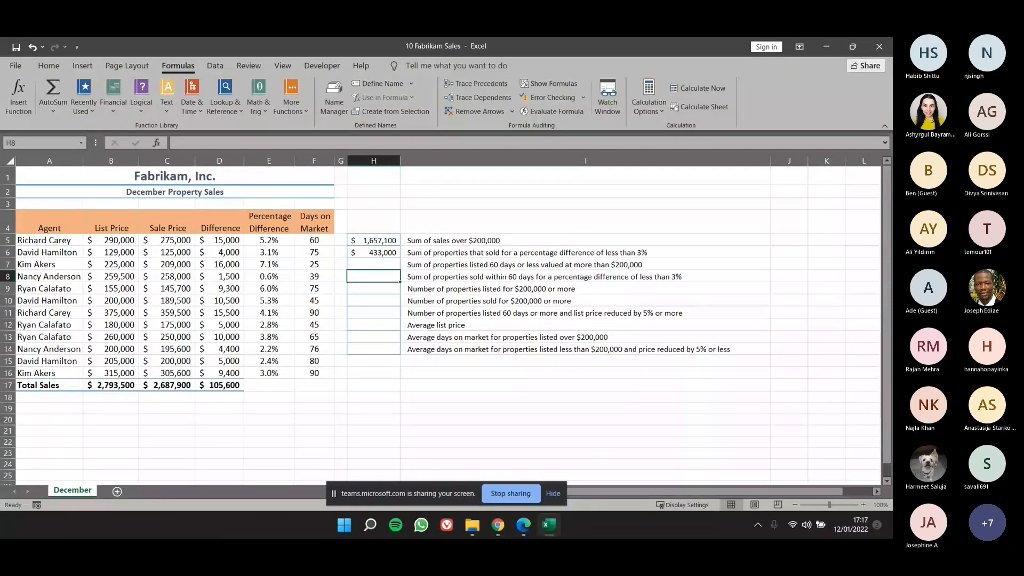
Start a COUNTIF function in H9 through its function arguments, keeping the list prices in column B uncovered.
key(Return)
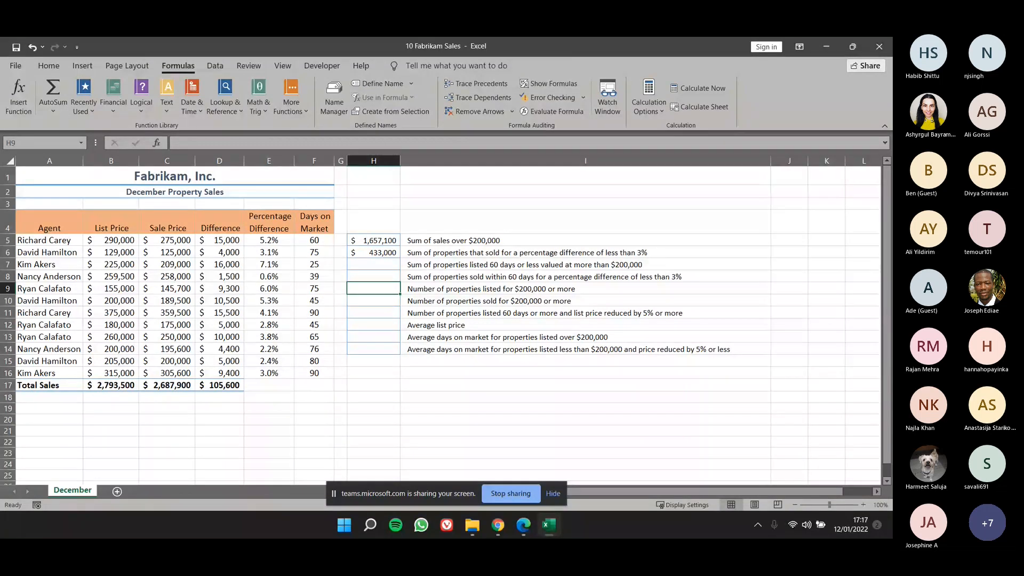
text(=co)
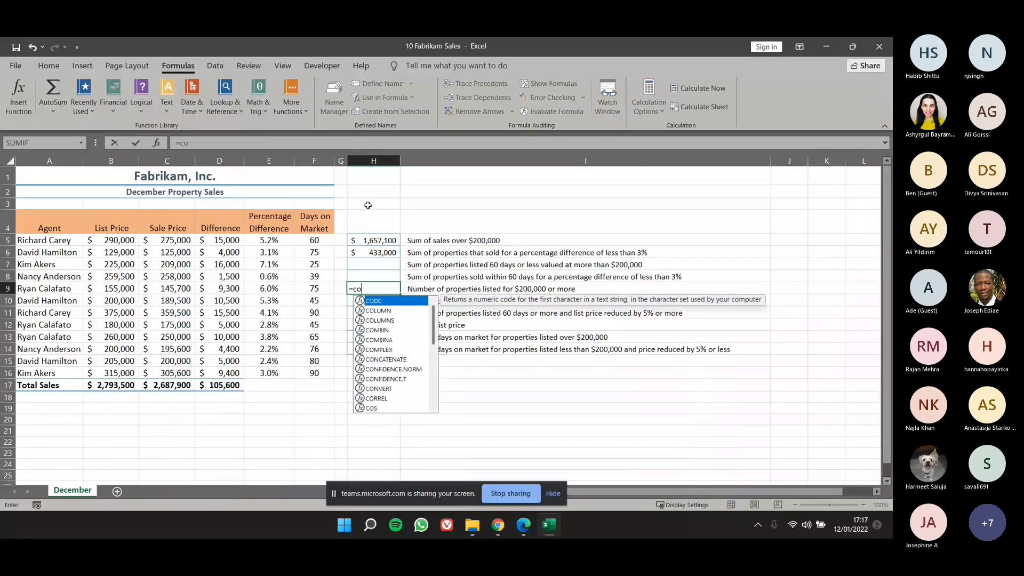
text(un)
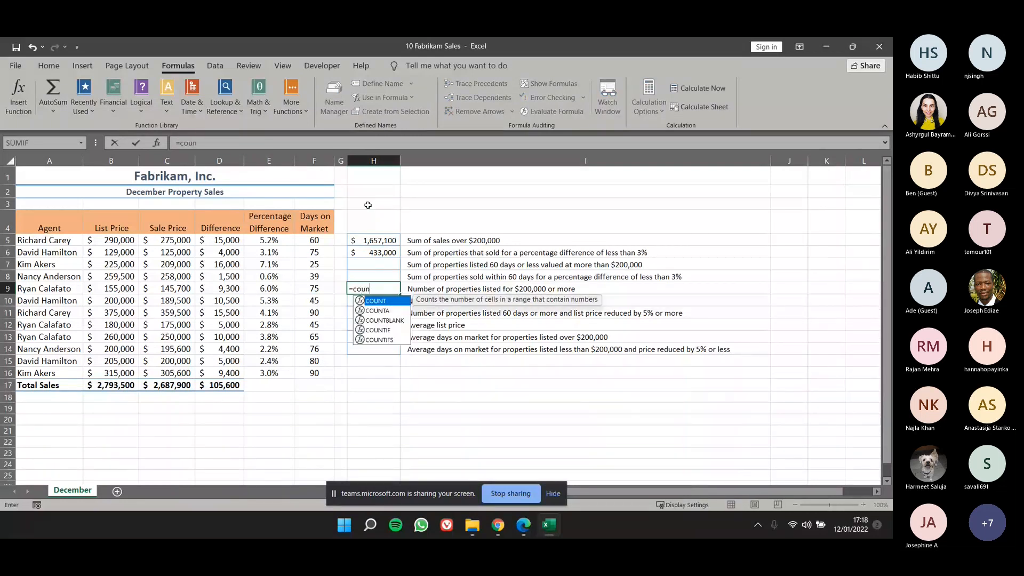
text(tif)
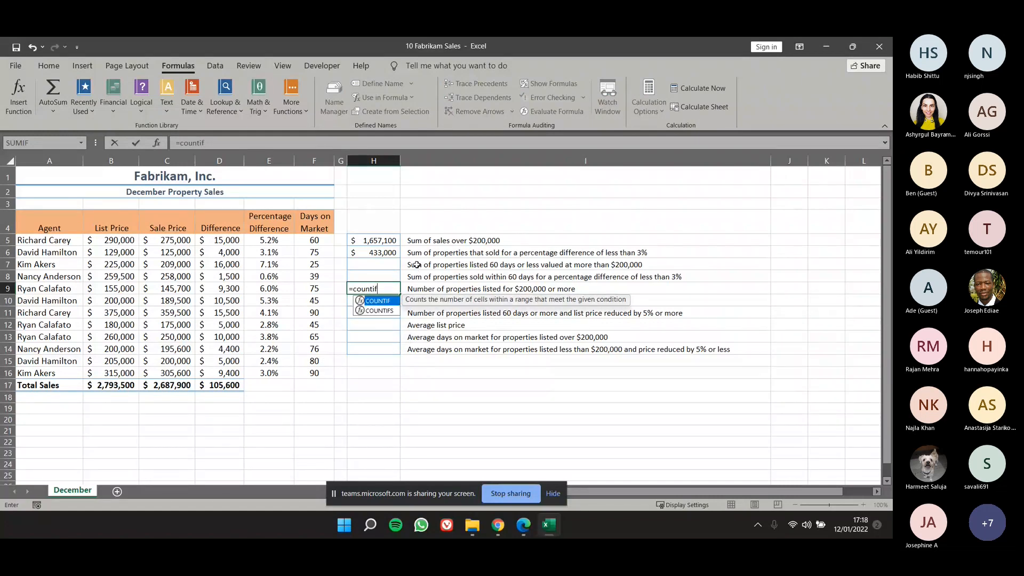
key(Tab)
key(ctrl+a)
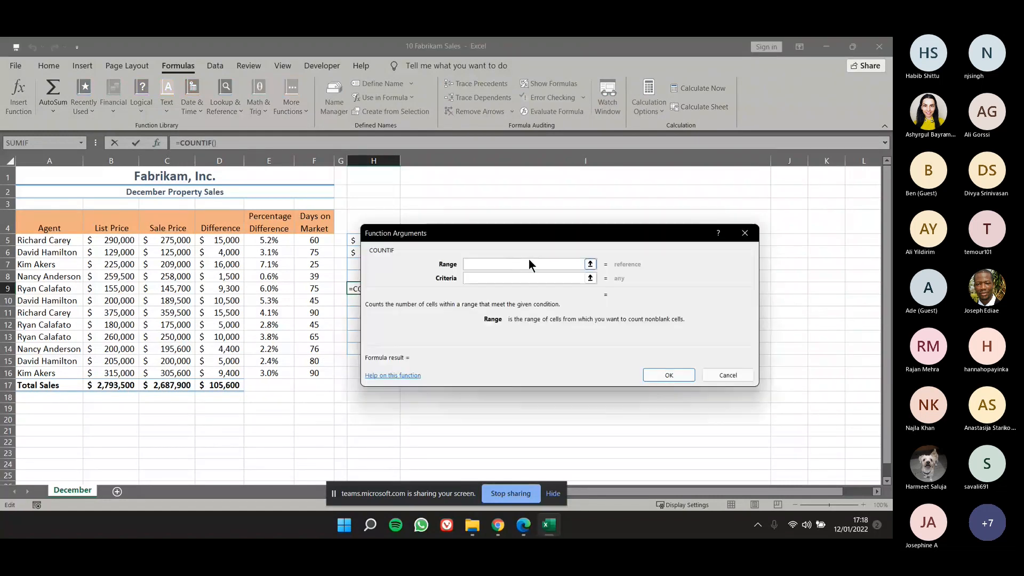
drag(466, 237, 433, 229)
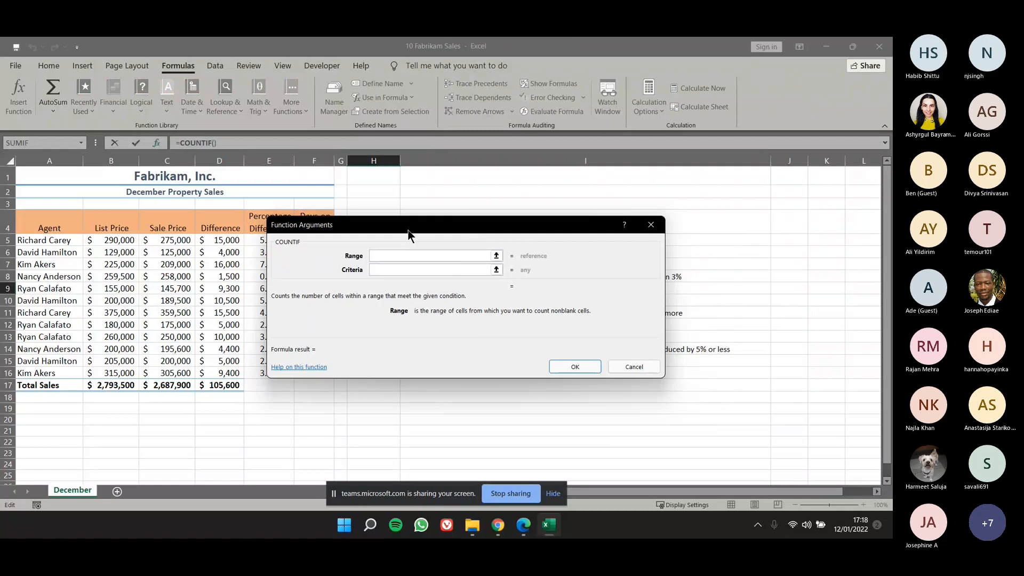
drag(407, 228, 457, 223)
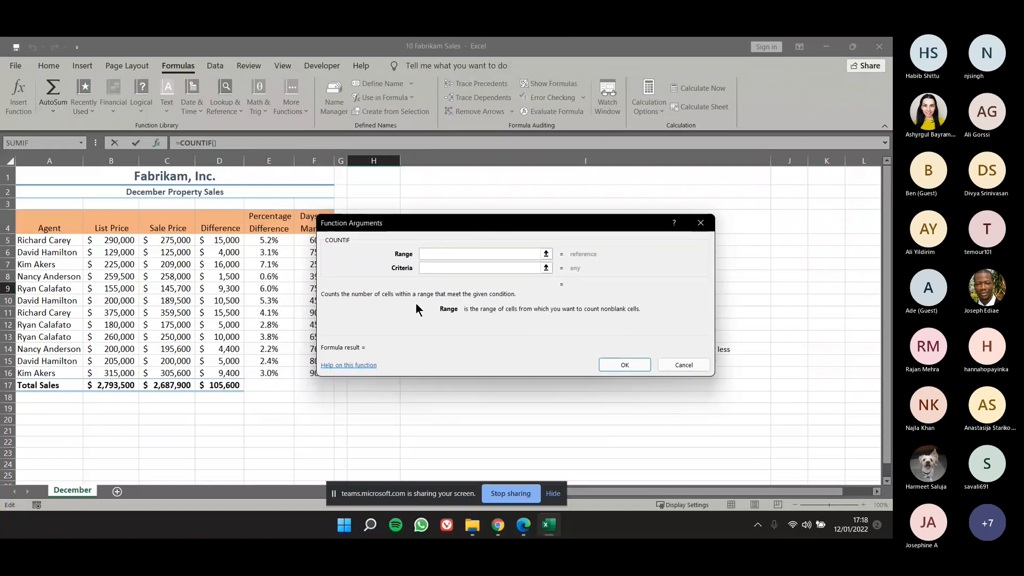
Set the COUNTIF range to the list prices B5:B16 and the criteria to >200000, complete the formula in H9, and check it against the list prices.
click(126, 232)
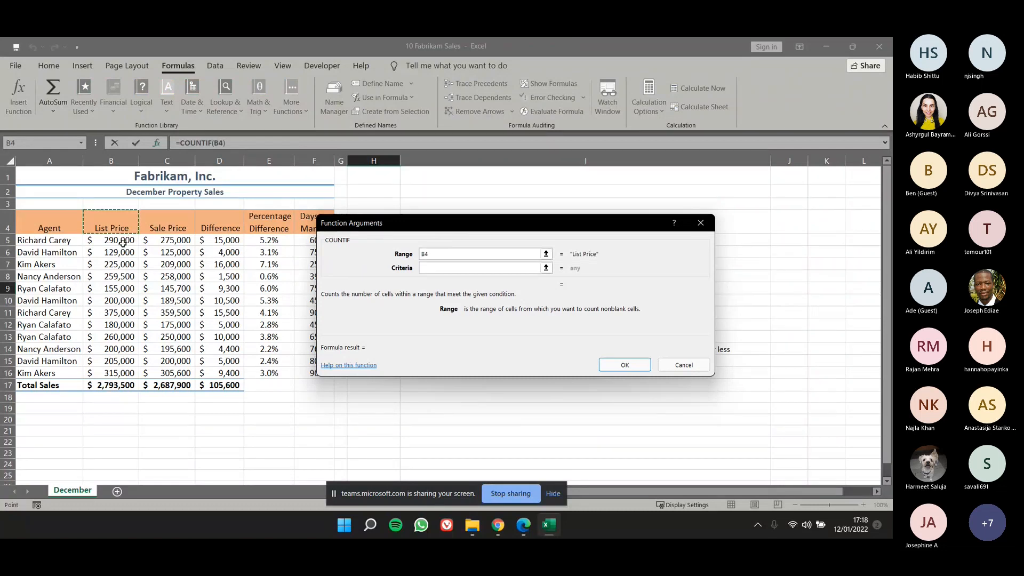
drag(123, 243, 120, 373)
click(441, 270)
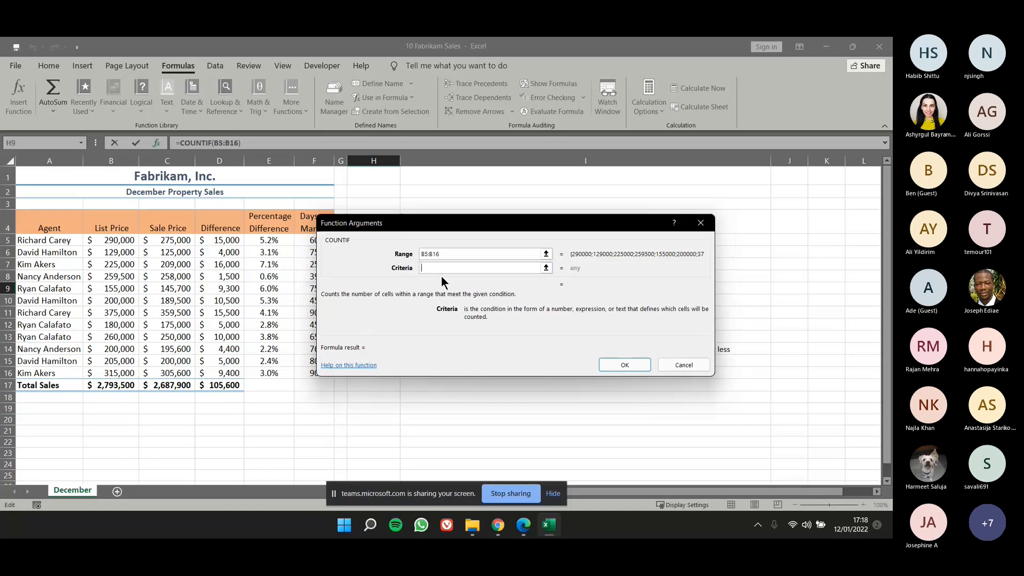
text(>200000)
key(Return)
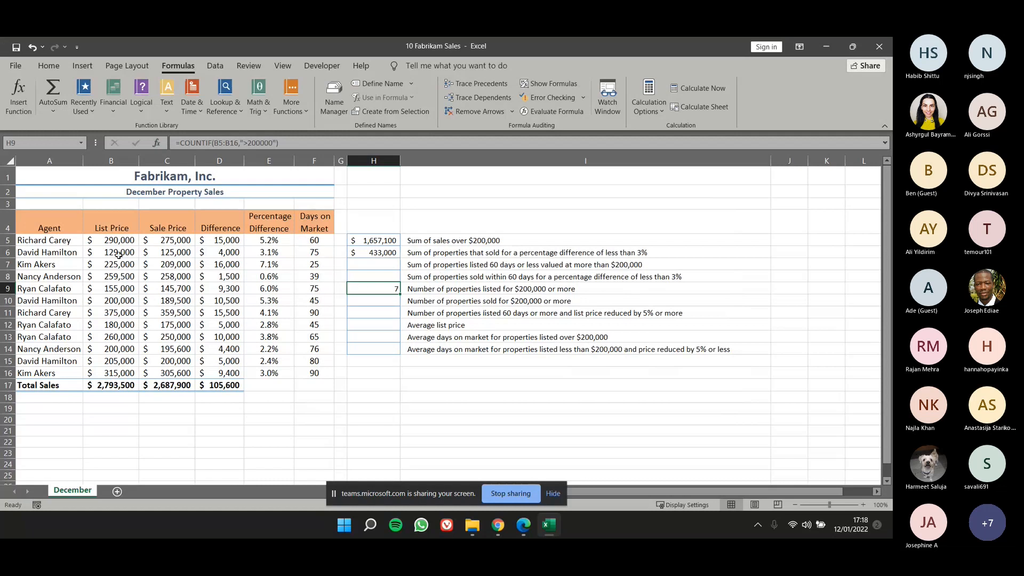
drag(119, 243, 128, 373)
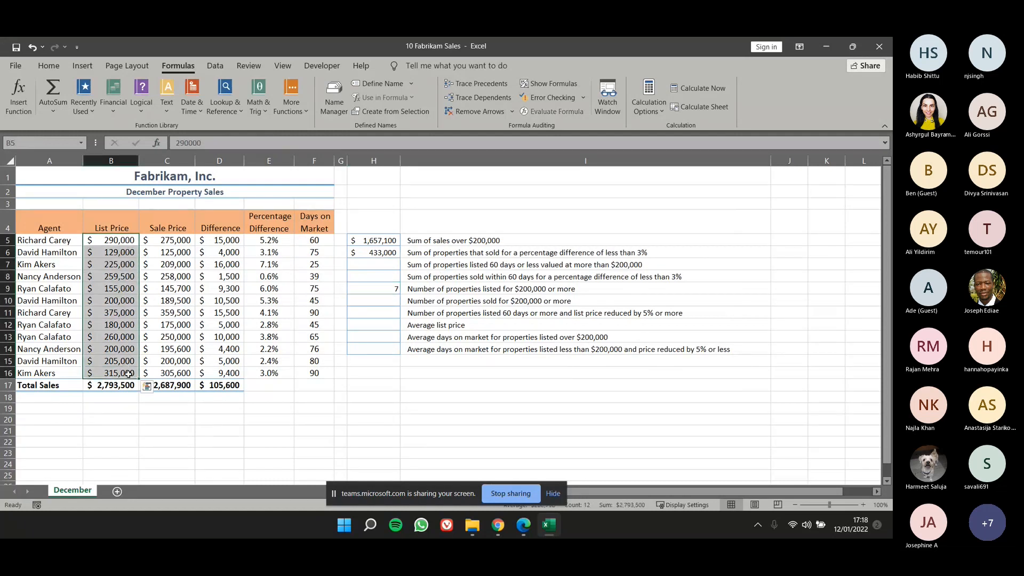
click(365, 292)
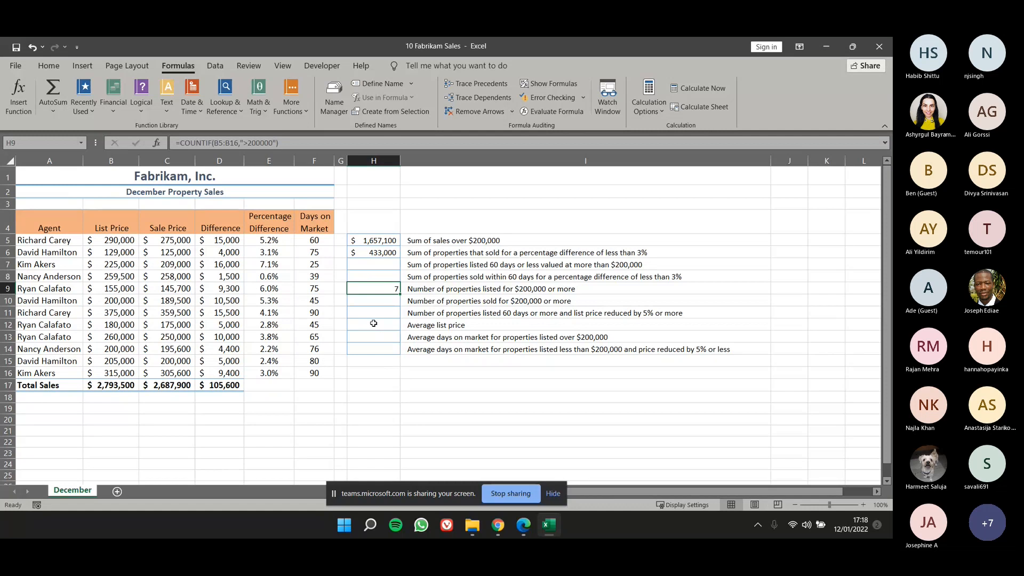
click(367, 301)
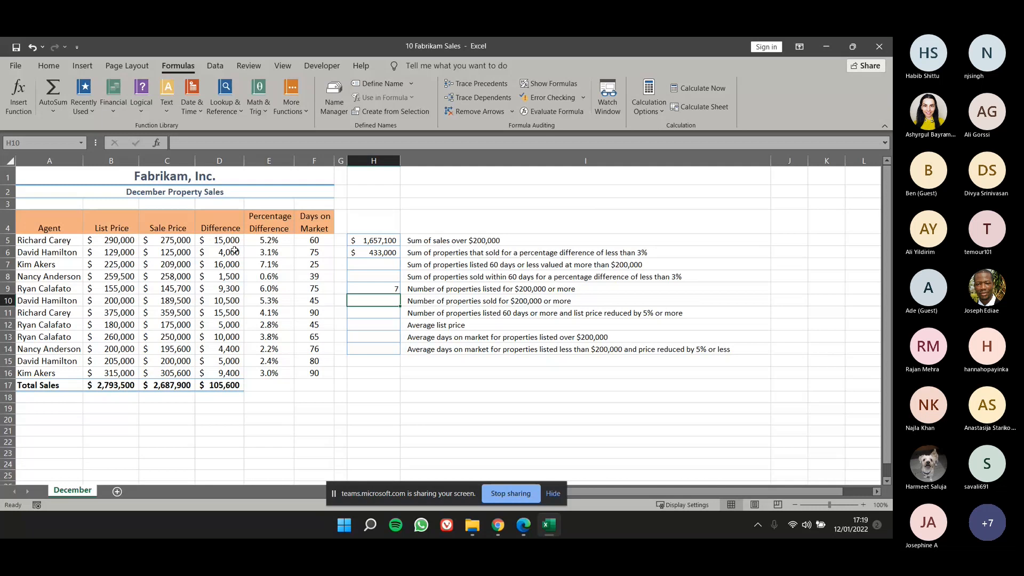
Start an AVERAGEIF function in H12, beside Average list price, and open its function arguments.
click(364, 325)
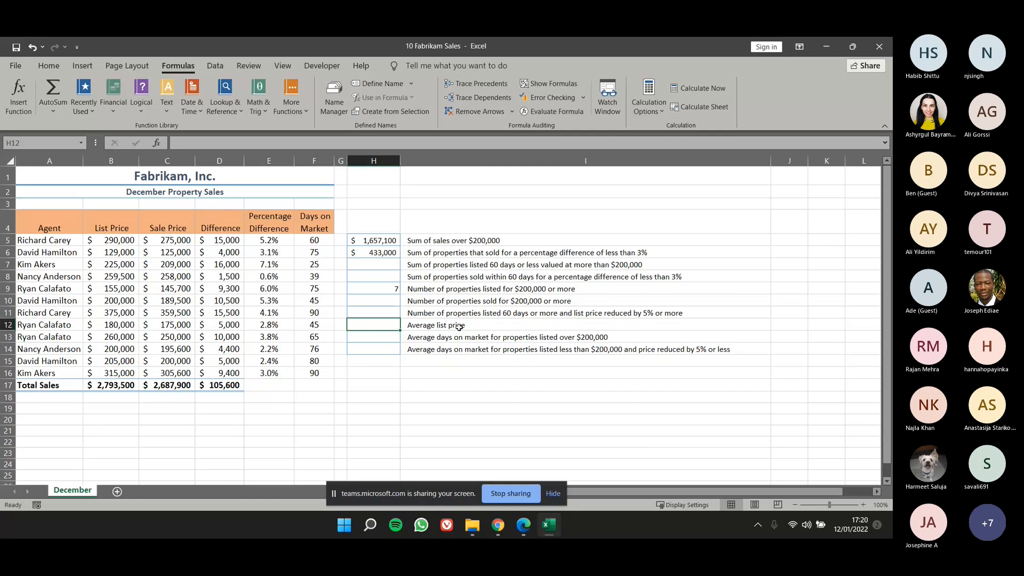
text(=aver)
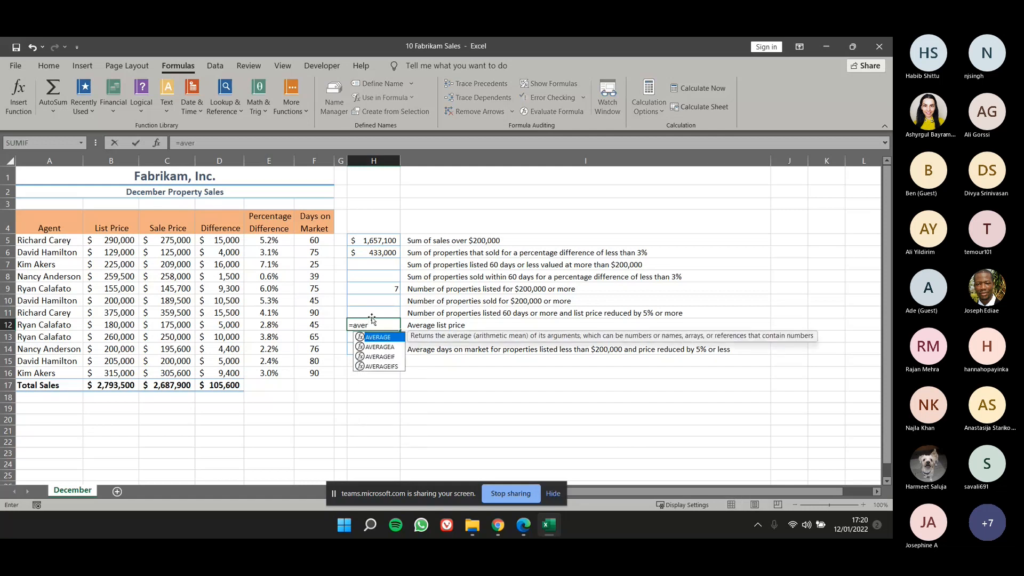
key(Down)
key(Down)
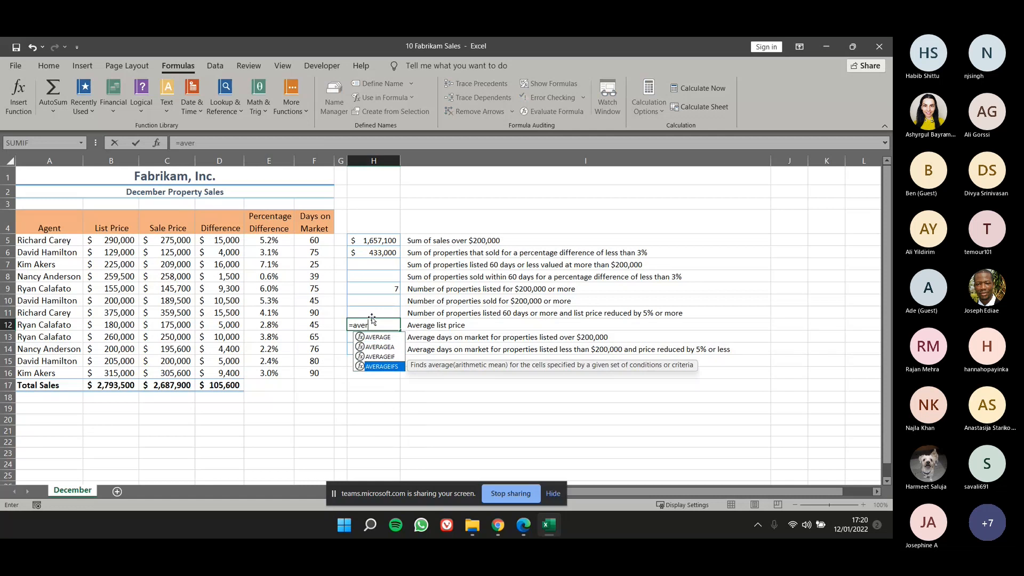
key(Tab)
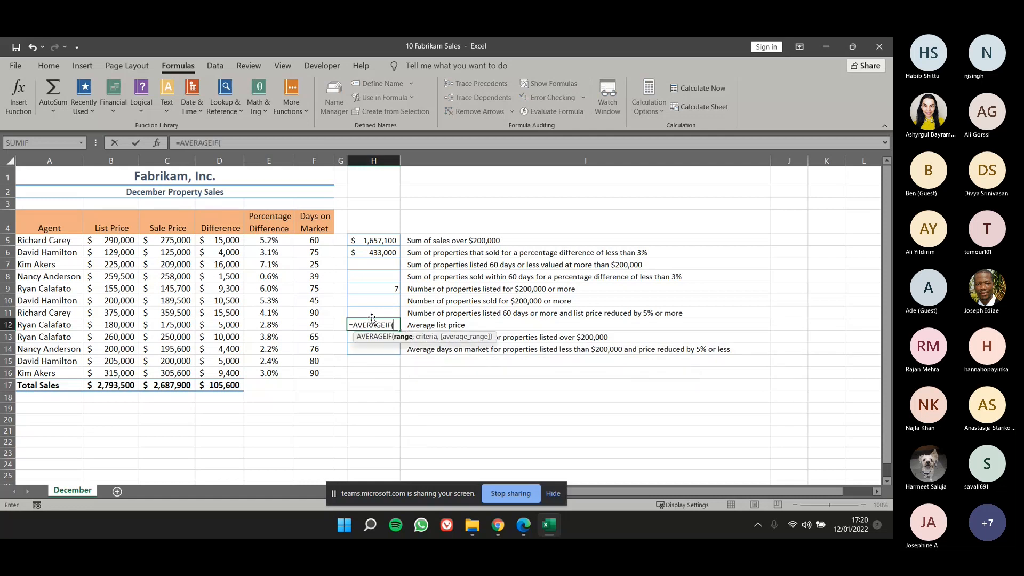
click(158, 142)
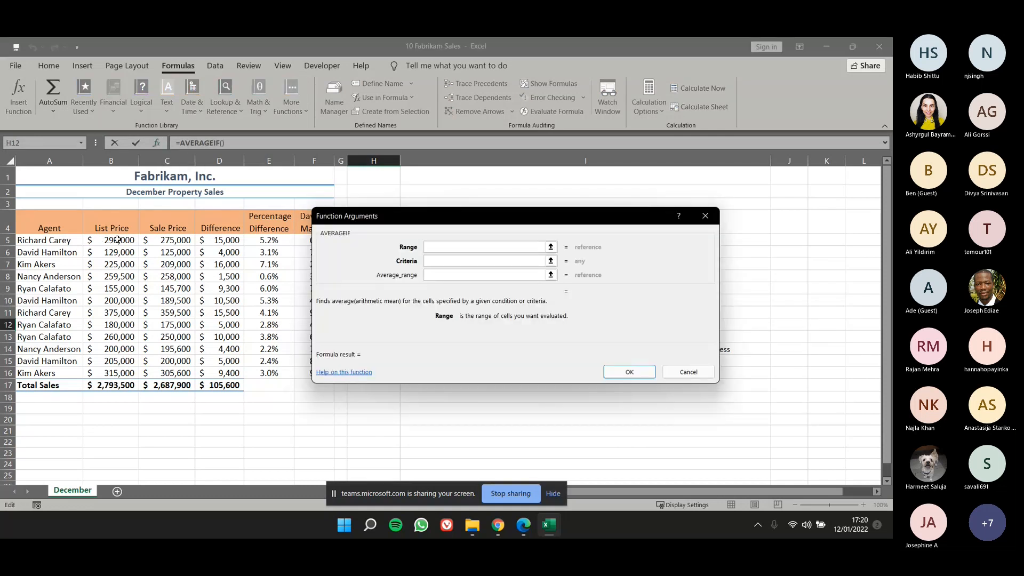
Set the AVERAGEIF range to B5:B16 and the criteria to >200000, complete the formula in H12, and check it against the list prices.
drag(117, 240, 121, 372)
click(454, 257)
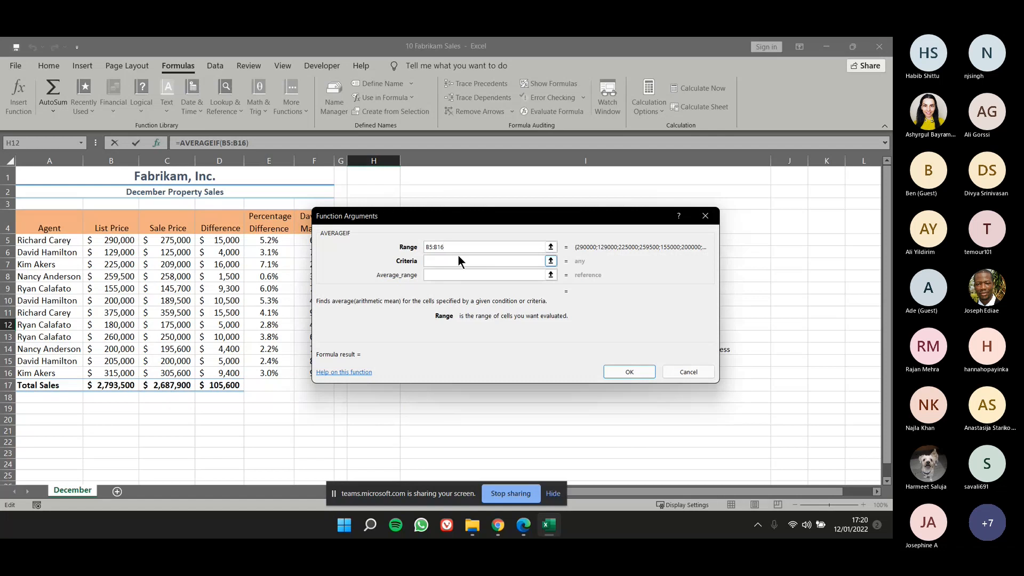
drag(507, 223, 523, 207)
click(501, 254)
text(>200000)
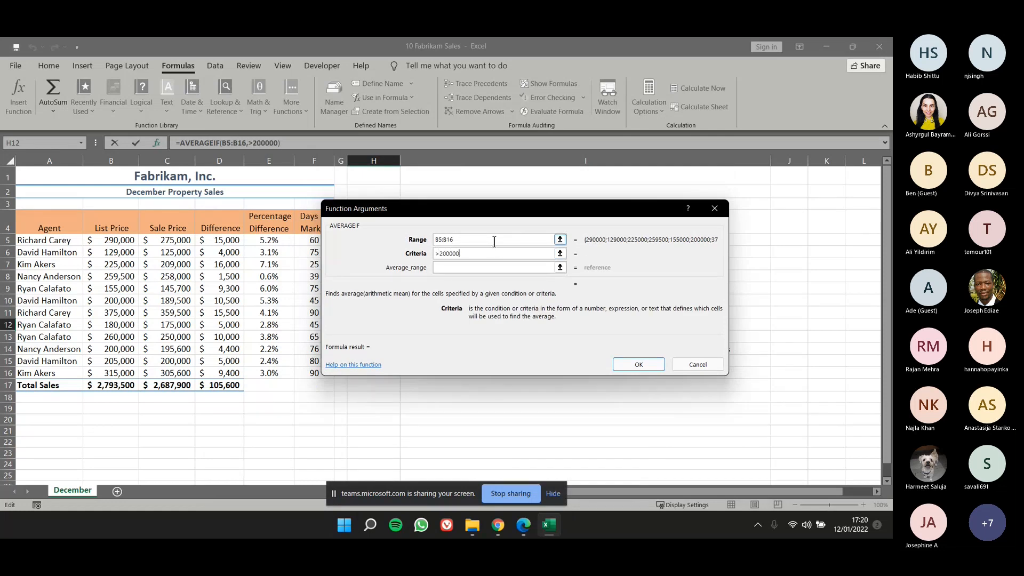
click(627, 365)
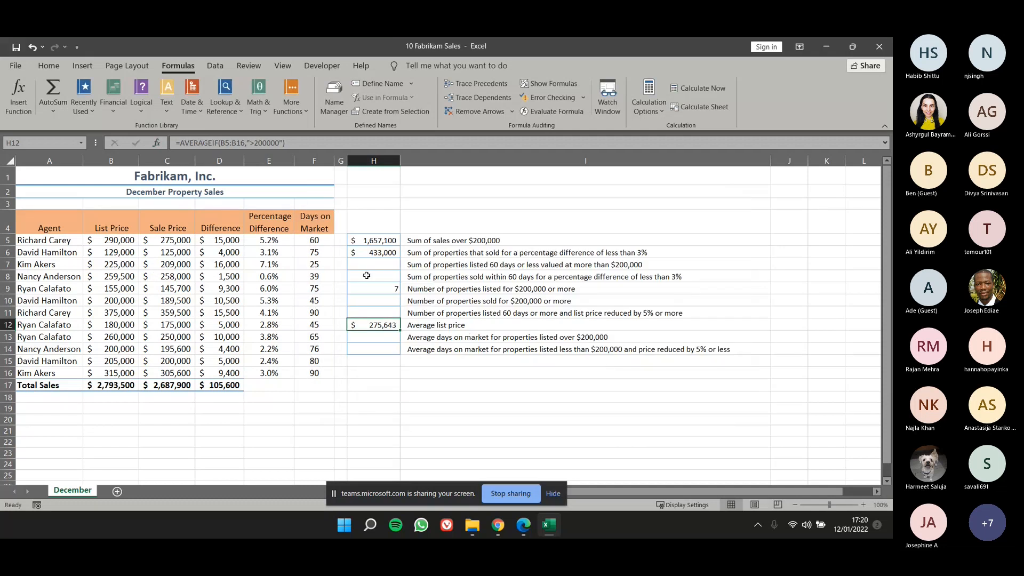
drag(131, 240, 142, 376)
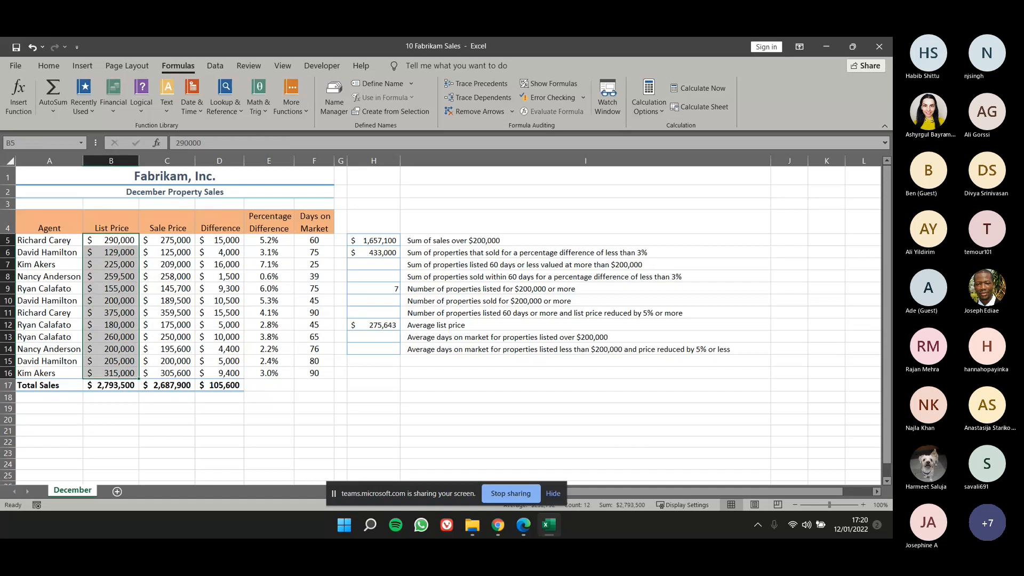
click(392, 336)
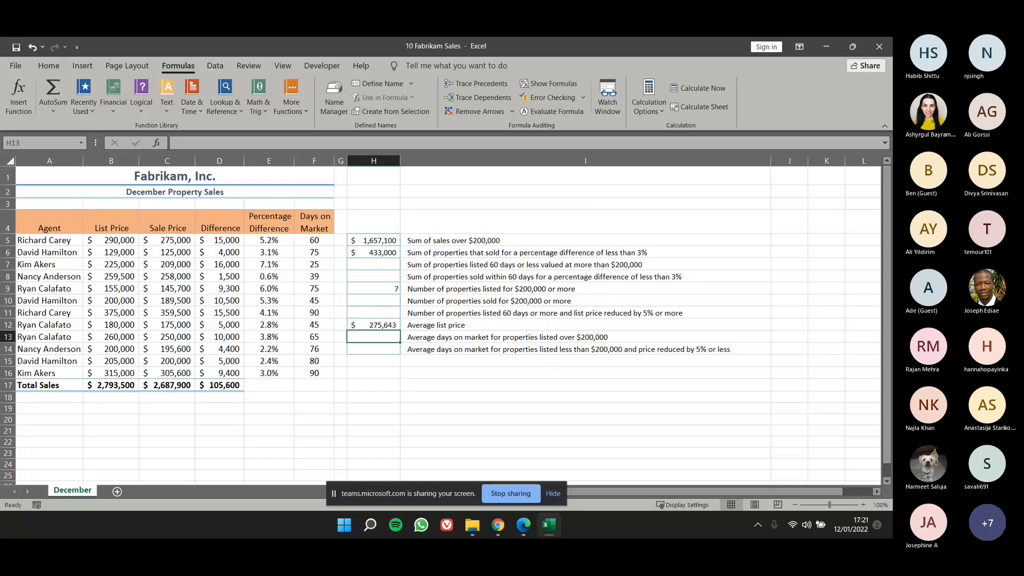
Switch to the ExcelCore2016lesson10_2E.pdf slides in Edge and look through them from the COUNTIFS exercise past AVERAGEIF and AVERAGEIFS to Using VLOOKUP.
drag(0, 98, 462, 117)
double_click(462, 117)
drag(888, 243, 889, 206)
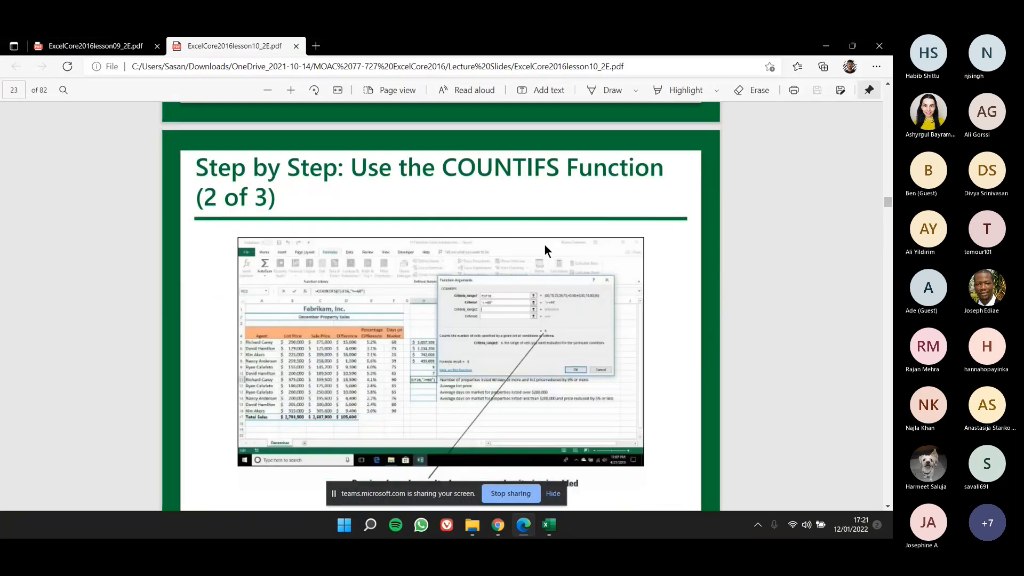
scroll(461, 293, down, 3)
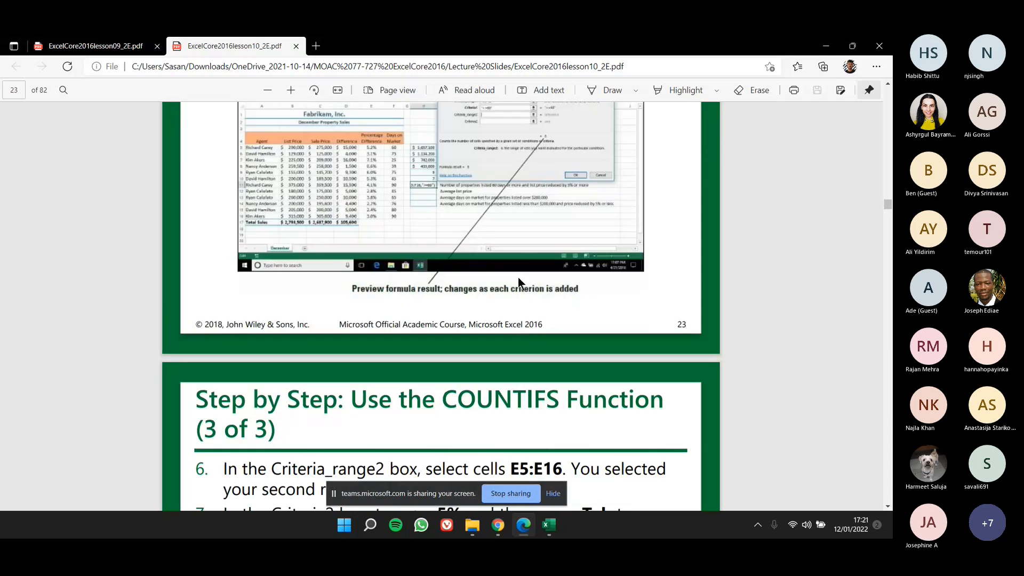
scroll(556, 141, down, 4)
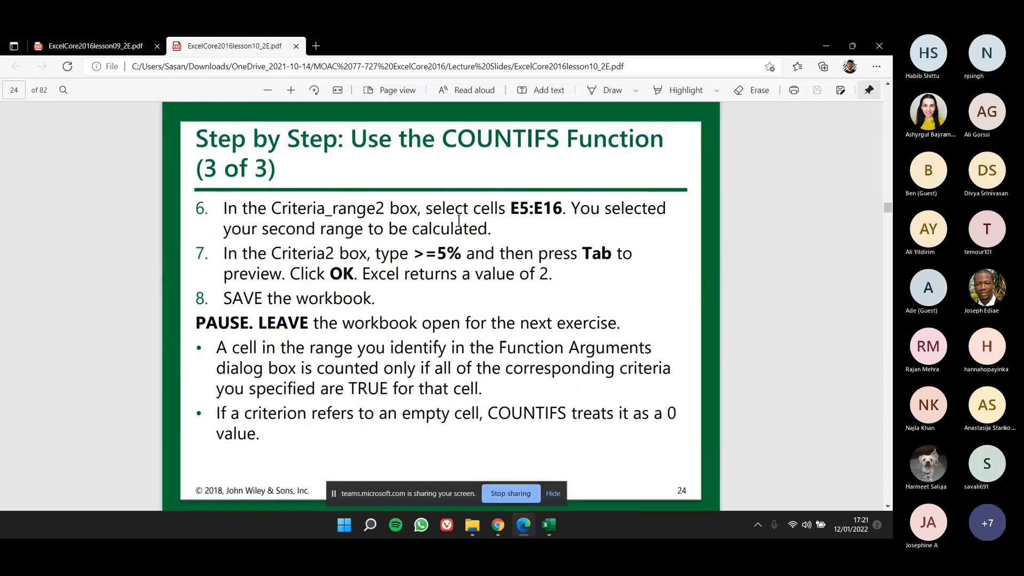
scroll(486, 261, down, 8)
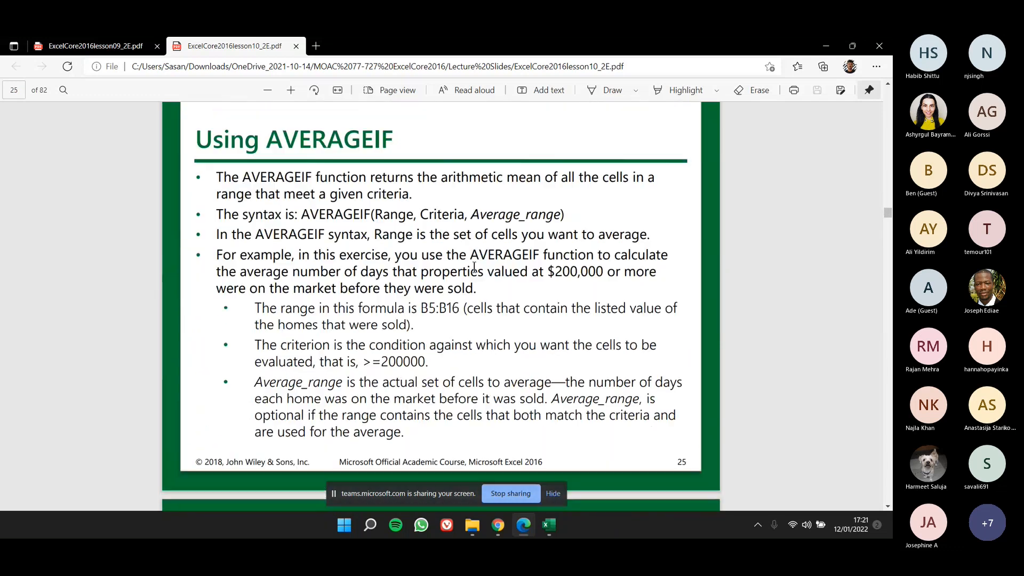
scroll(475, 264, down, 18)
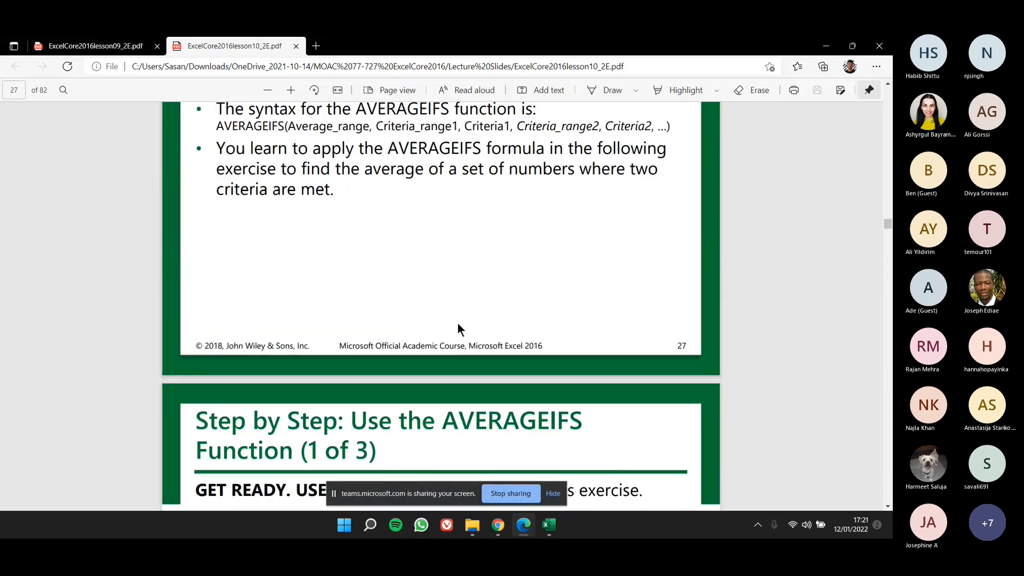
scroll(455, 333, down, 6)
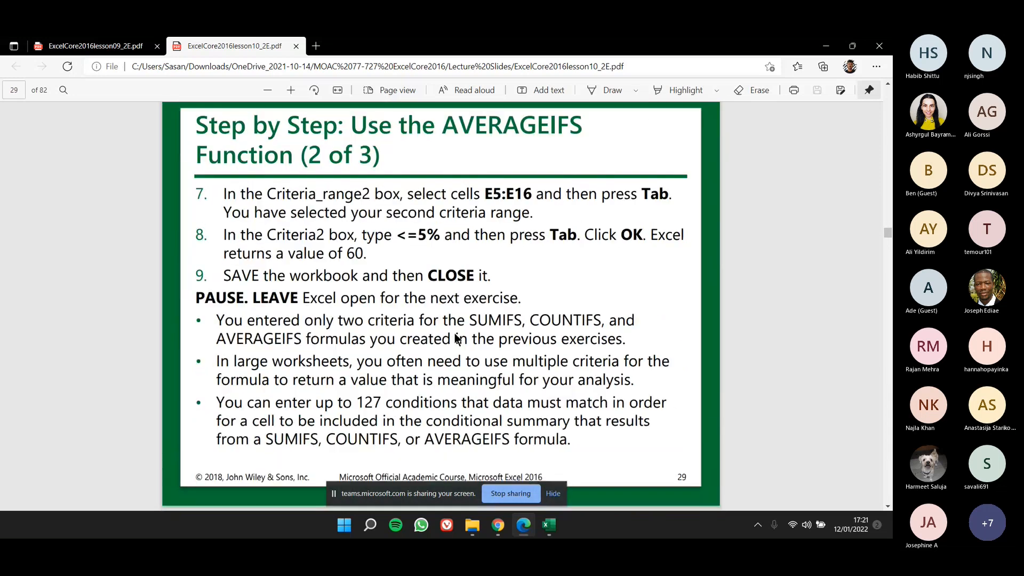
scroll(454, 332, down, 13)
scroll(657, 333, down, 7)
scroll(648, 332, up, 11)
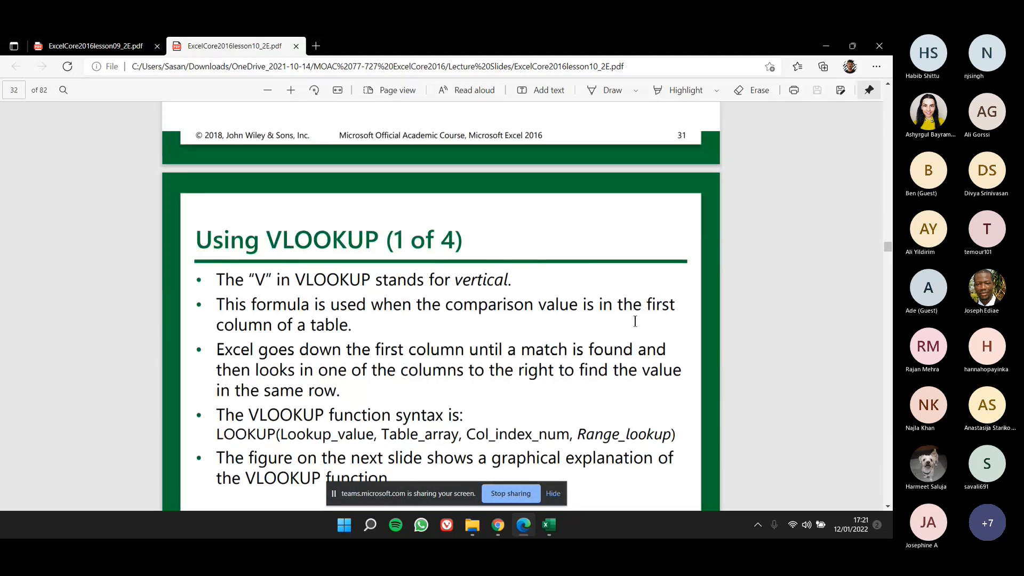
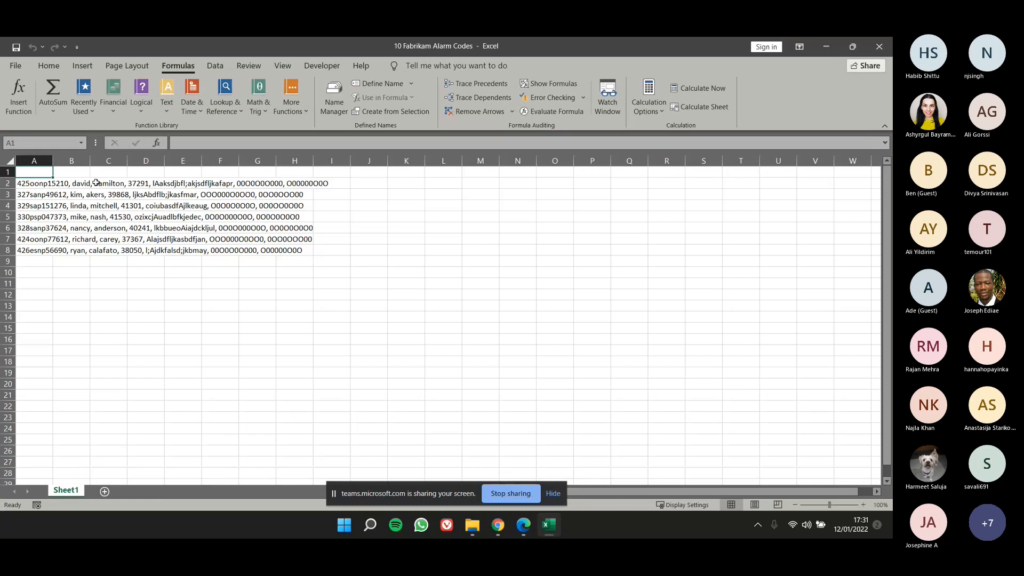
Widen column A to fit the combined alarm code records in A2:A8.
click(231, 216)
drag(250, 184, 268, 209)
click(267, 217)
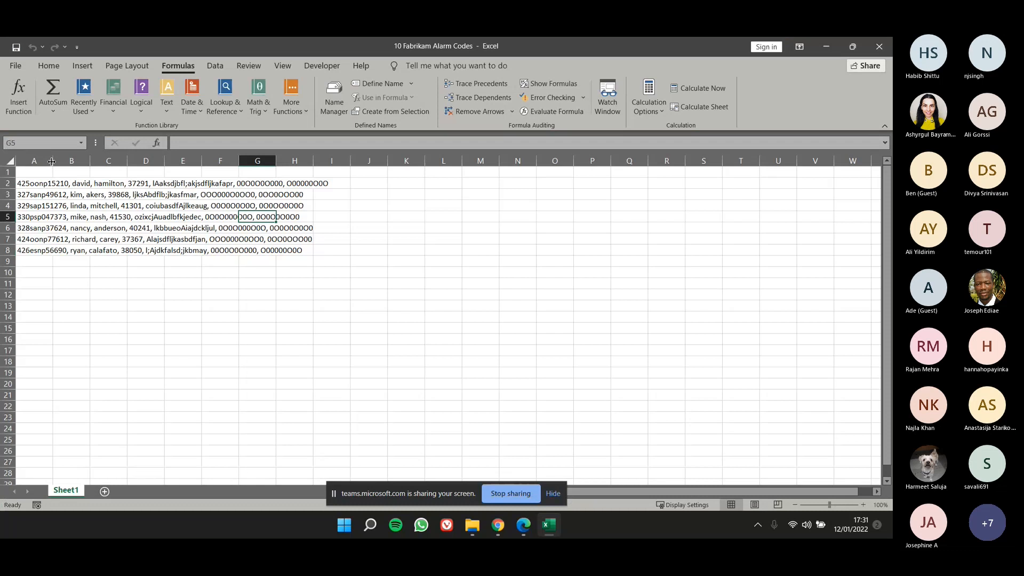
double_click(47, 164)
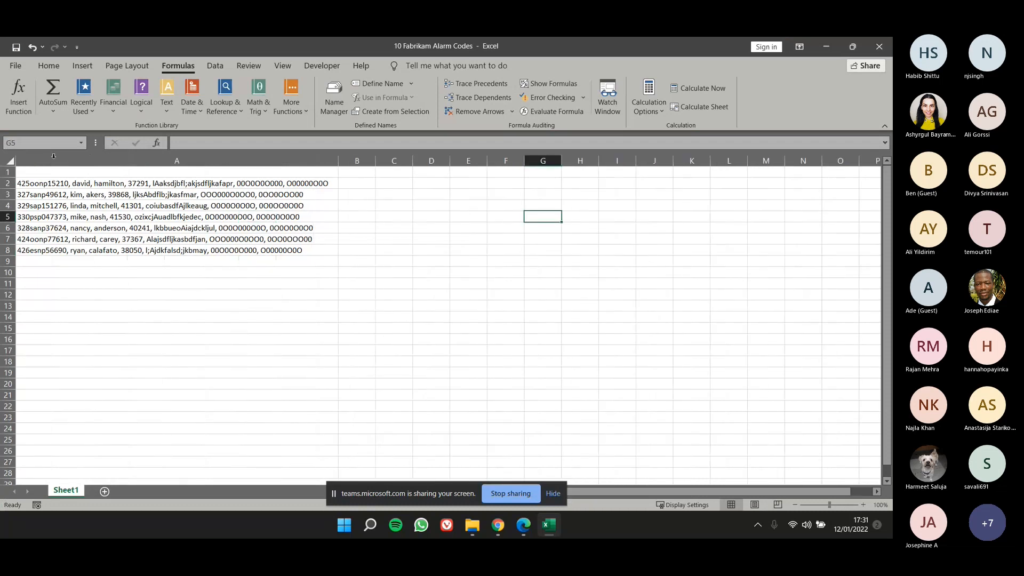
click(89, 187)
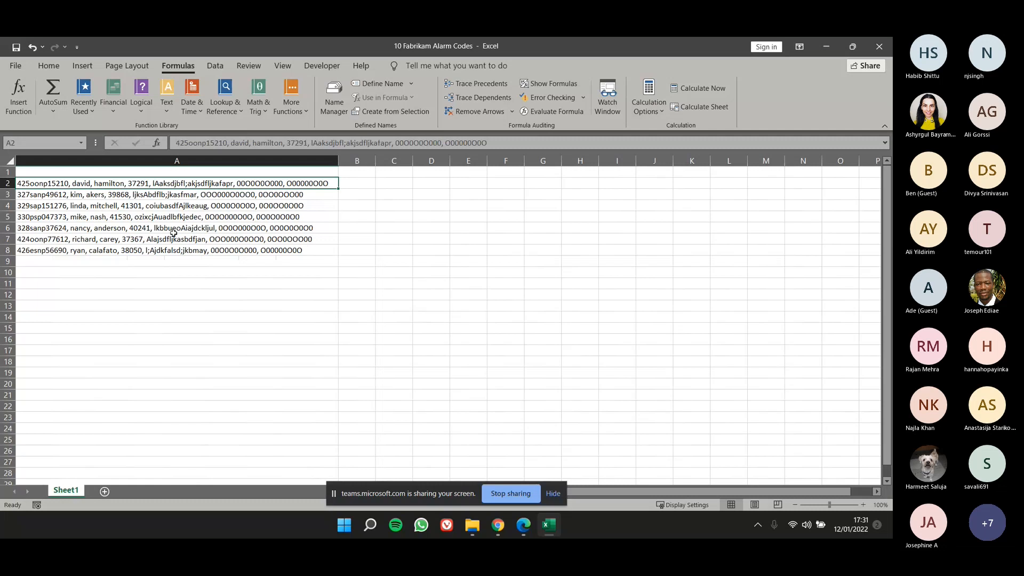
mouse_move(176, 188)
mouse_down()
mouse_move(190, 254)
mouse_move(193, 185)
mouse_up()
drag(108, 183, 116, 249)
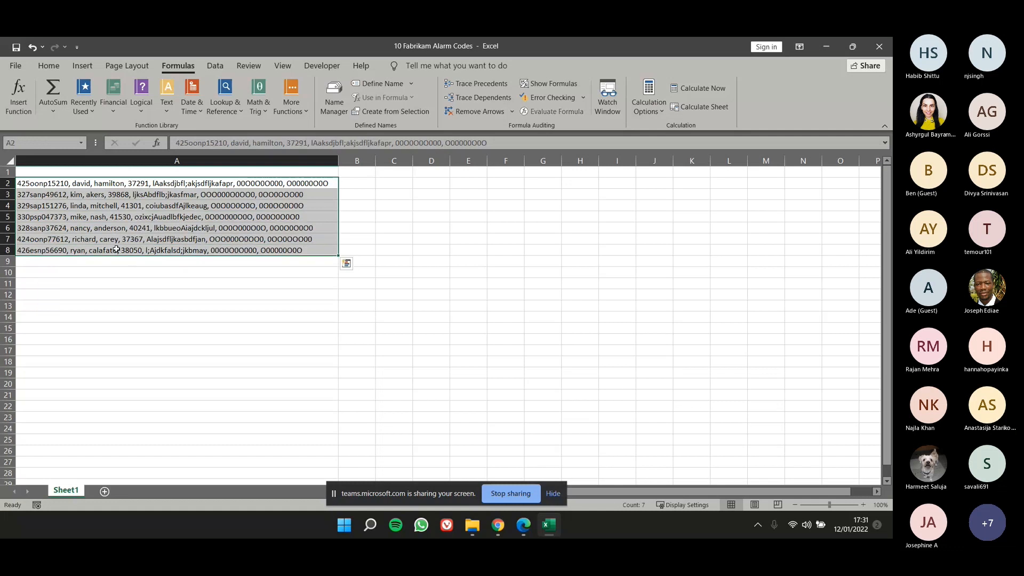
click(223, 71)
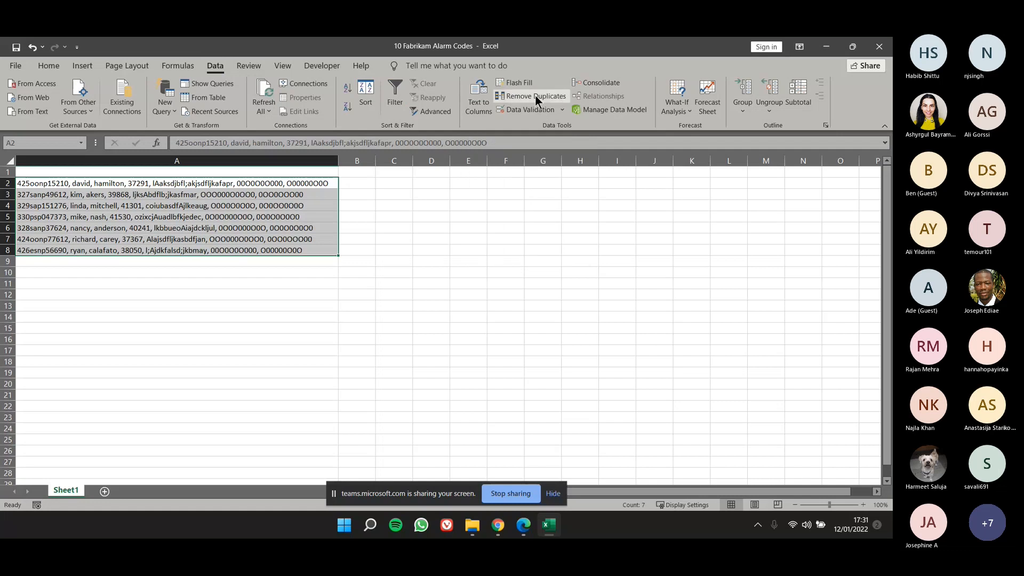
click(479, 92)
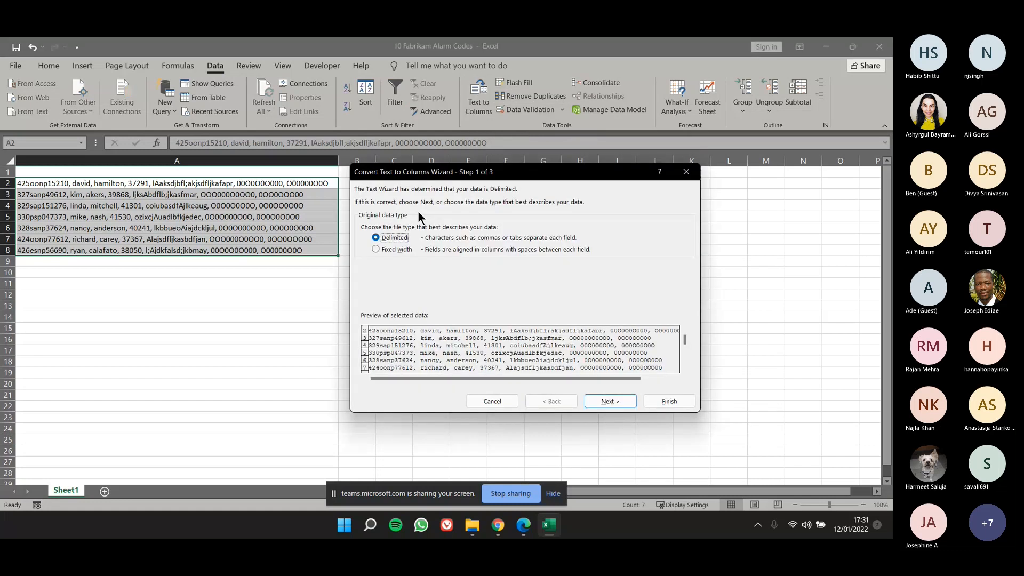
drag(433, 169, 387, 177)
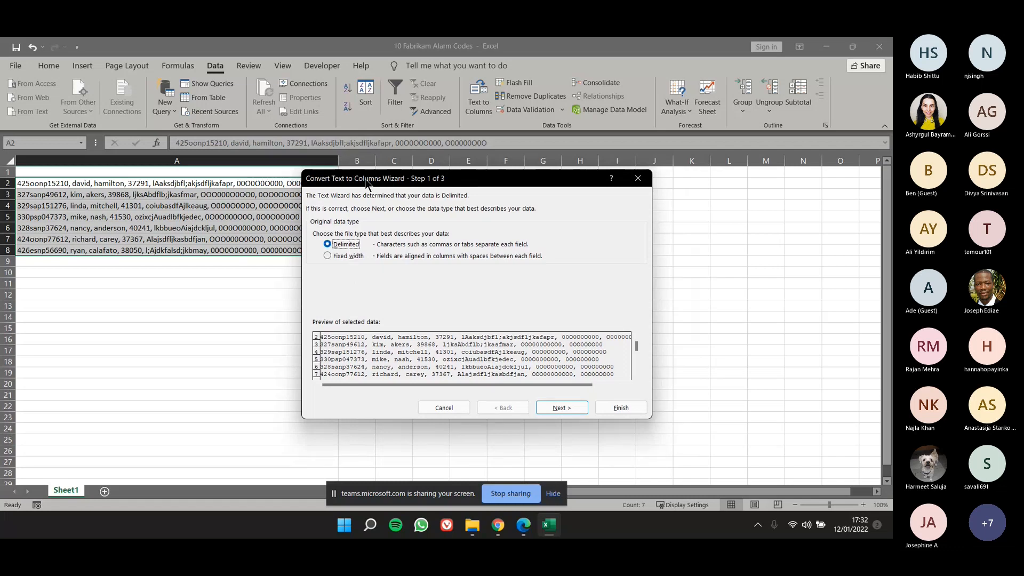
drag(345, 179, 472, 170)
click(762, 174)
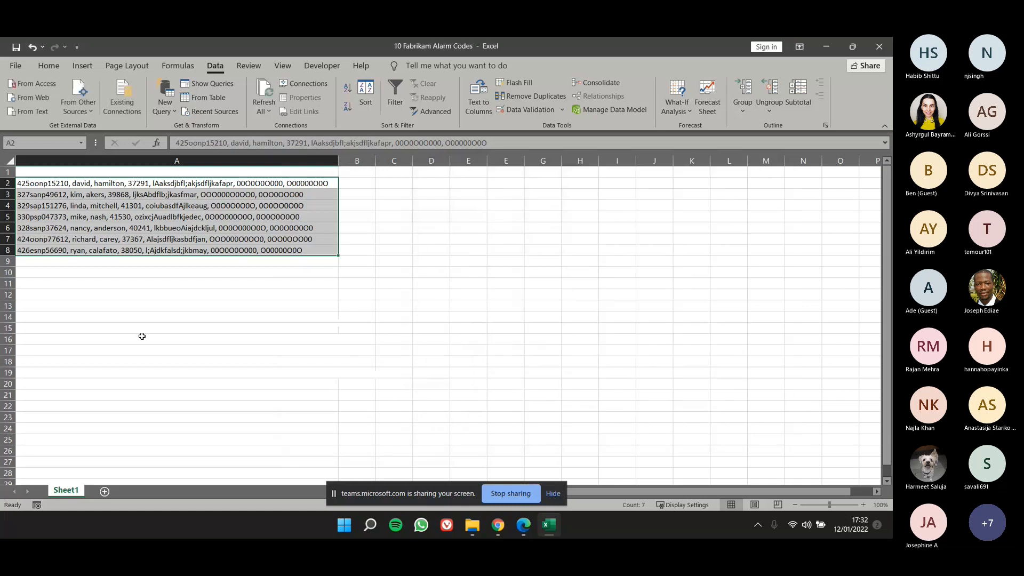
Examine the record in A2 close up, checking the separators between its code, first name, last name and remaining fields.
click(127, 317)
scroll(108, 293, up, 4)
click(100, 200)
double_click(114, 198)
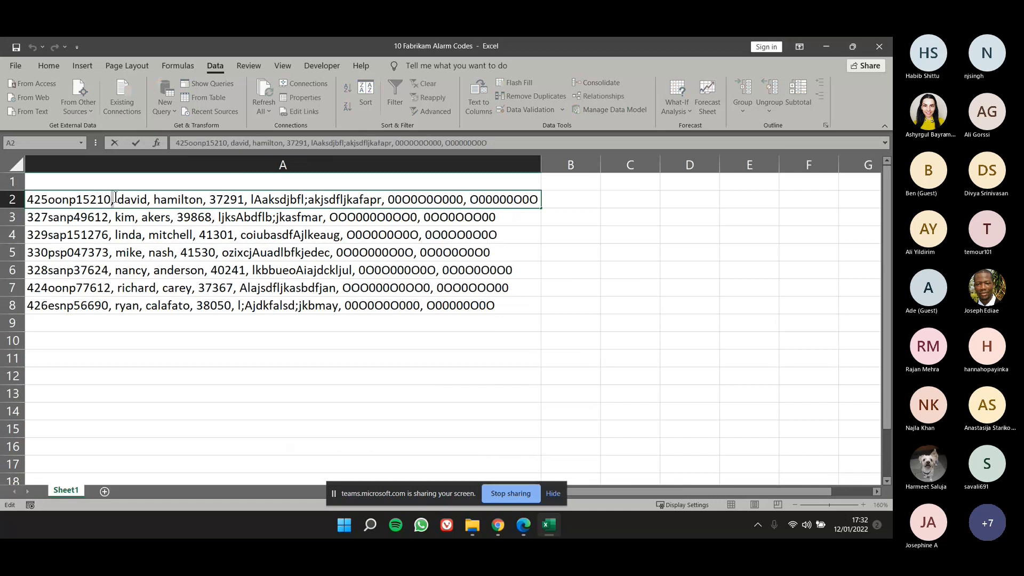
click(149, 200)
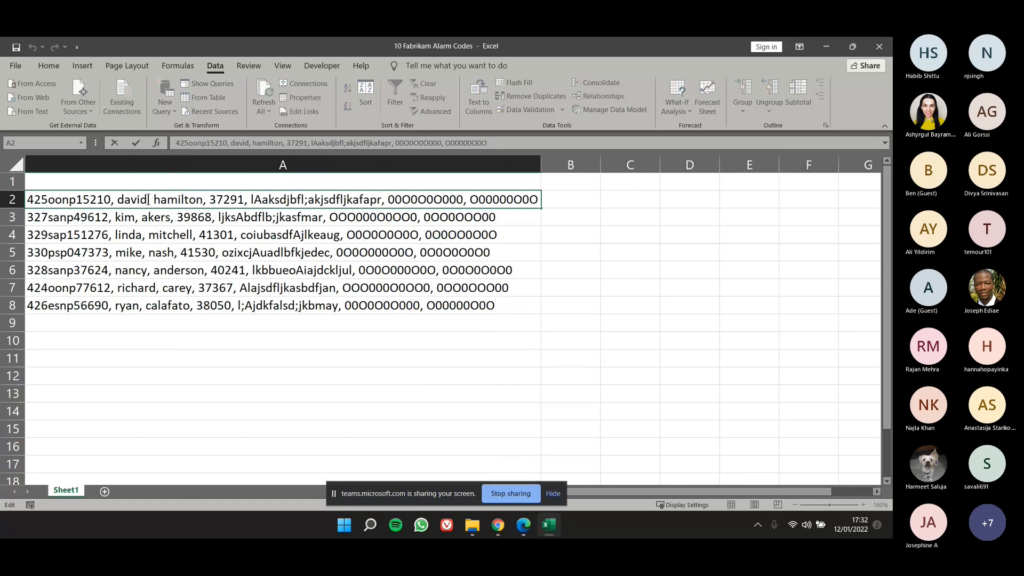
click(205, 200)
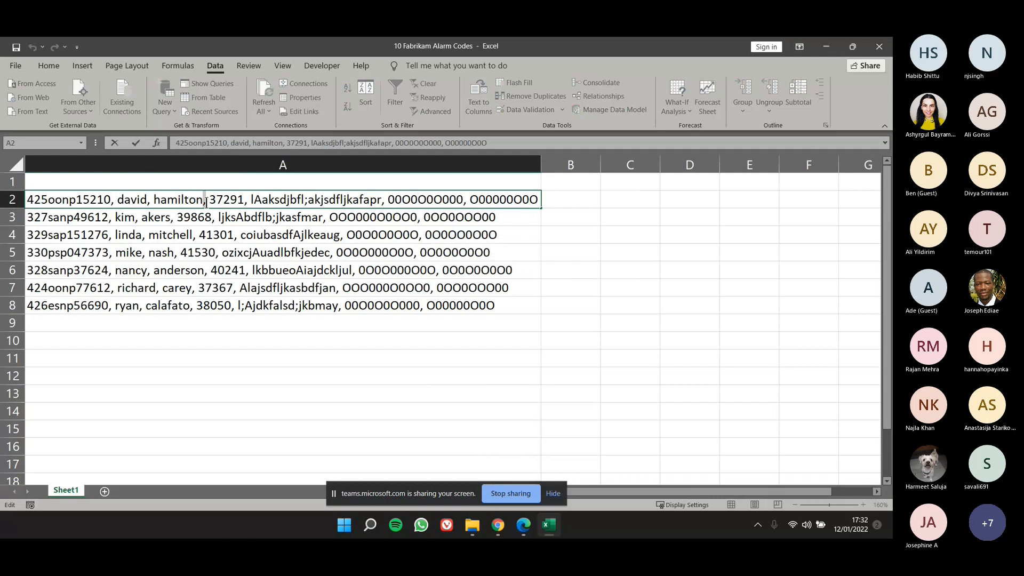
click(382, 200)
key(Return)
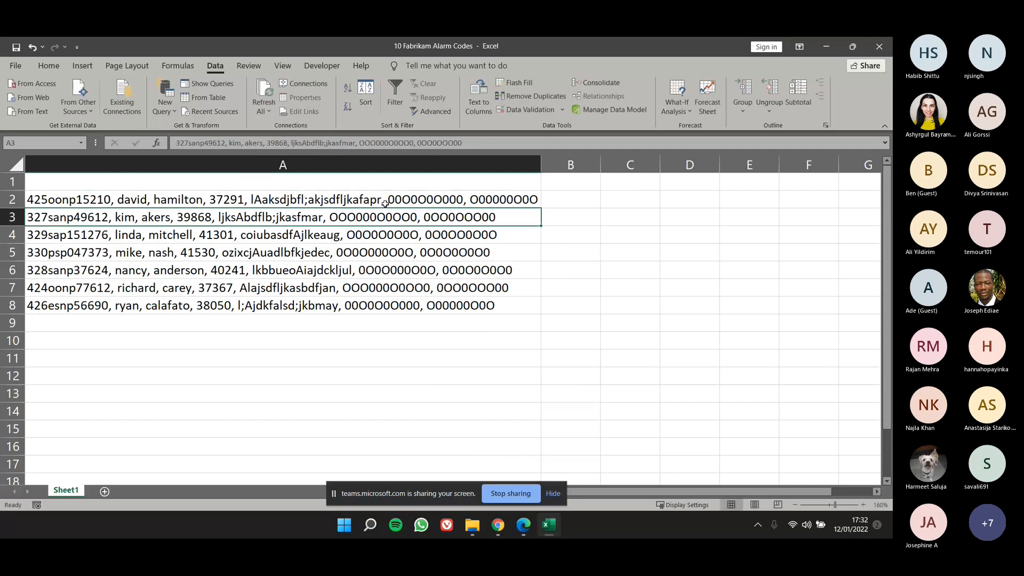
drag(385, 203, 380, 303)
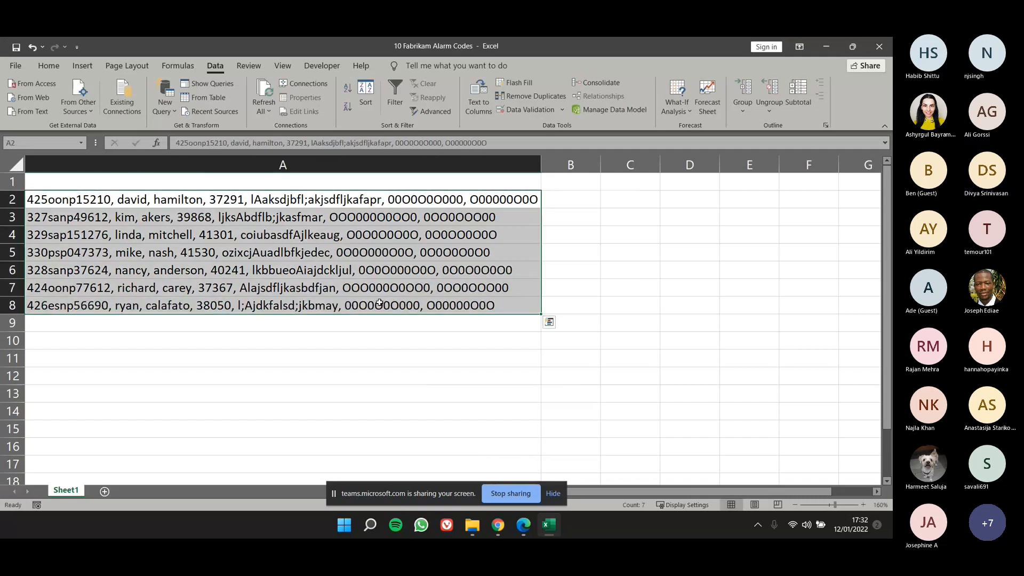
ctrl+scroll(366, 326, down, 2)
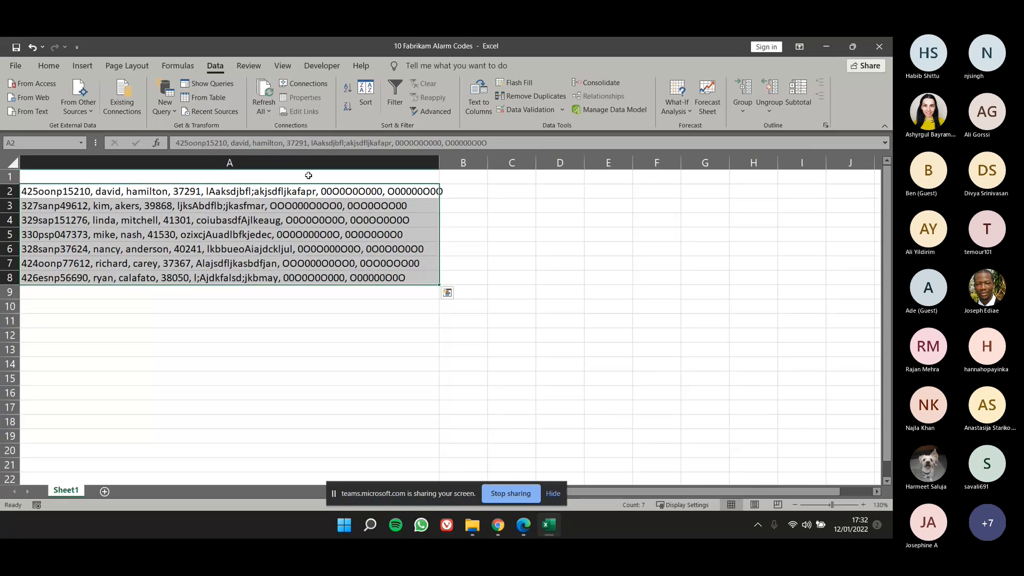
click(487, 89)
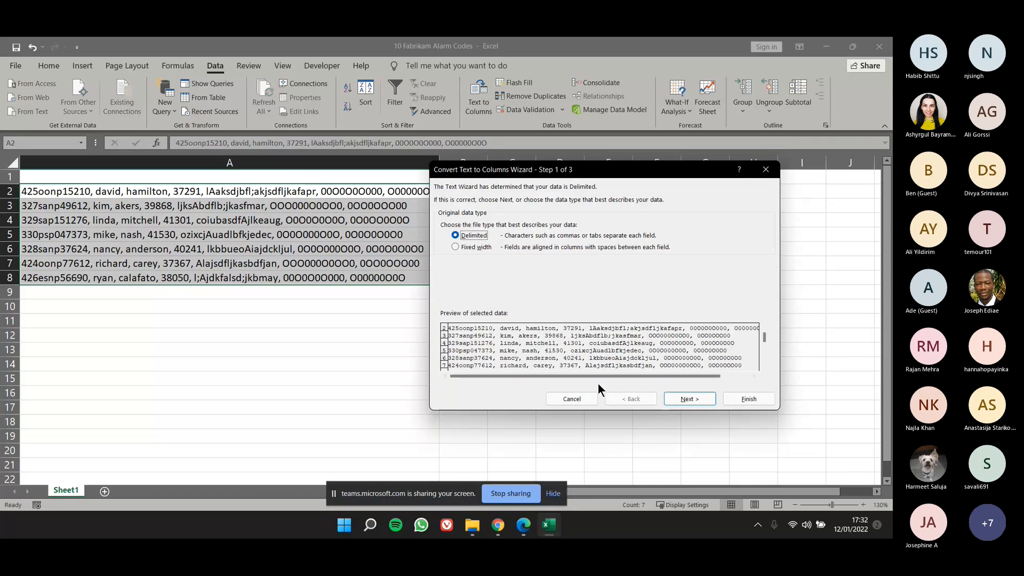
click(683, 402)
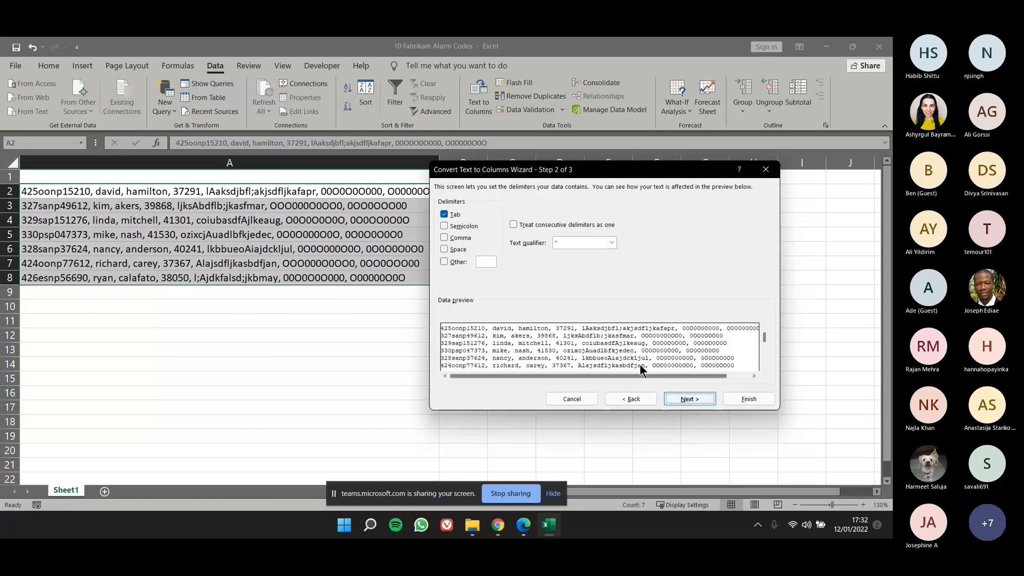
click(445, 215)
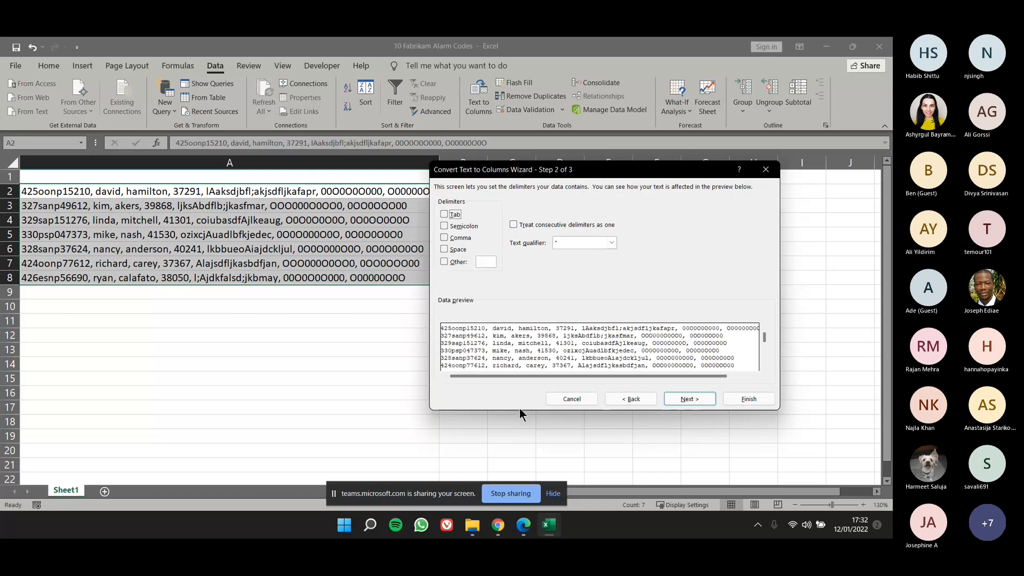
drag(530, 178, 438, 160)
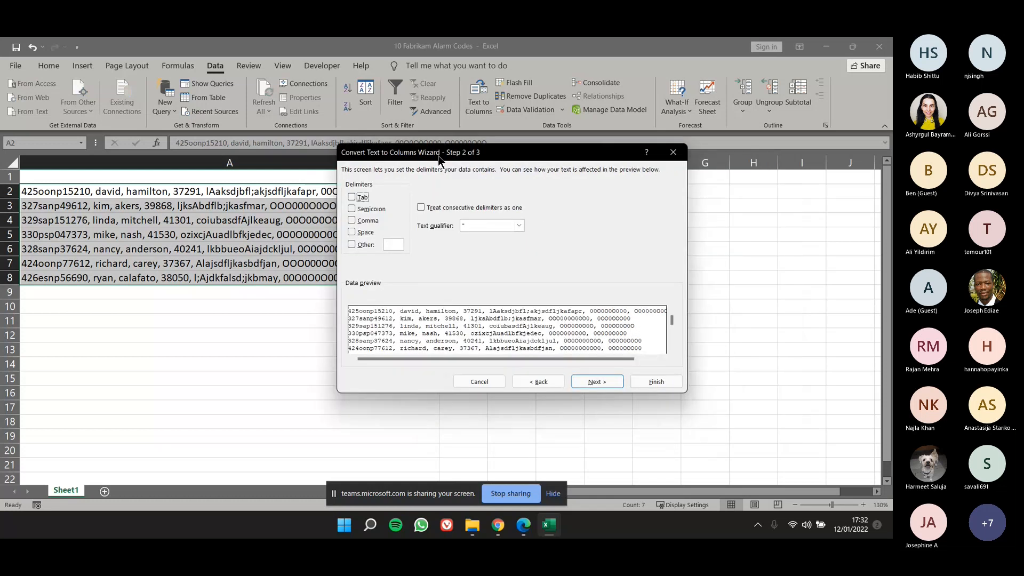
click(352, 222)
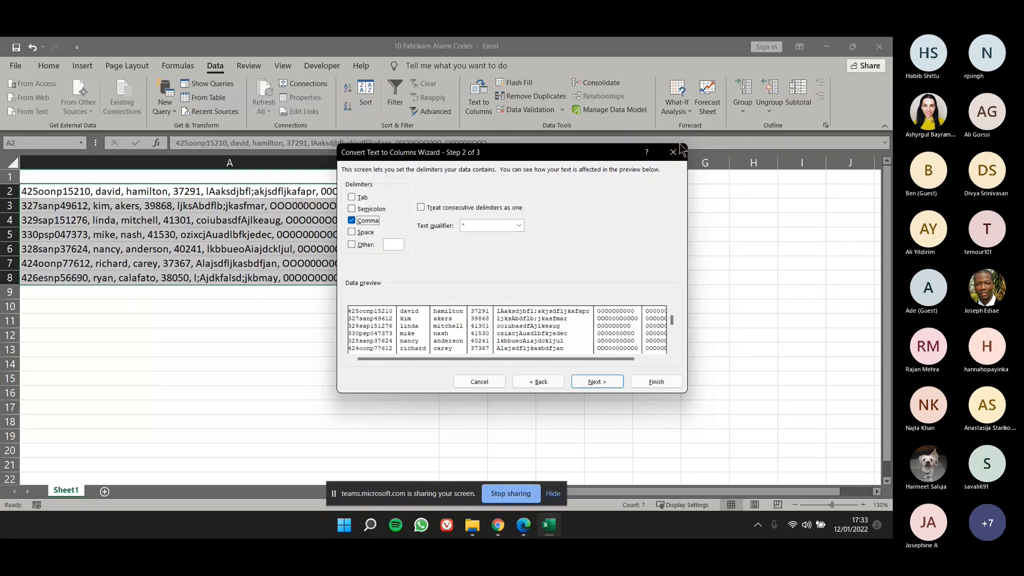
click(674, 158)
click(608, 277)
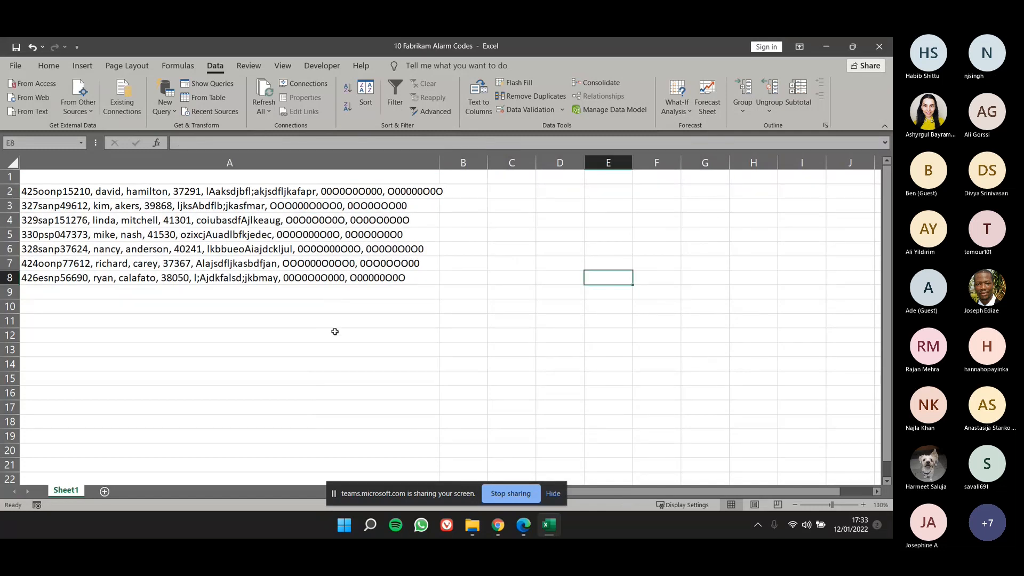
click(88, 193)
click(114, 336)
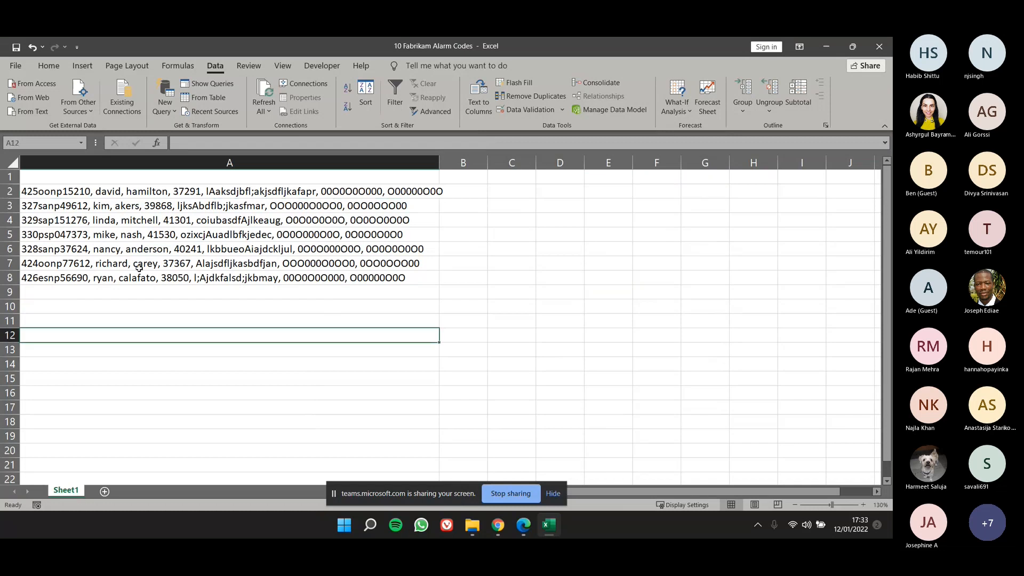
click(298, 292)
click(269, 193)
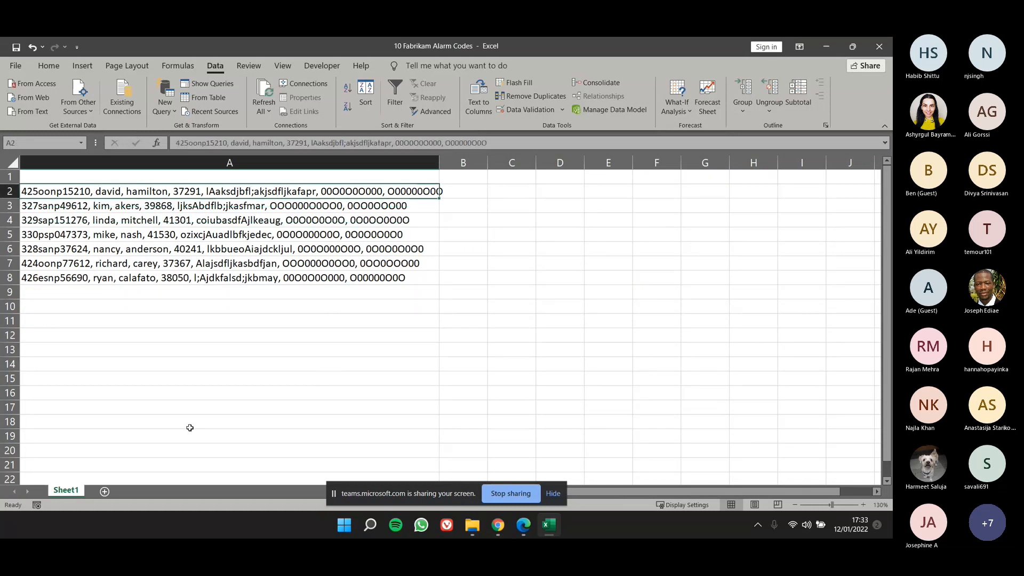
Start Text to Columns on A2:A8 with the Delimited data type and Comma as the only delimiter.
drag(263, 191, 263, 274)
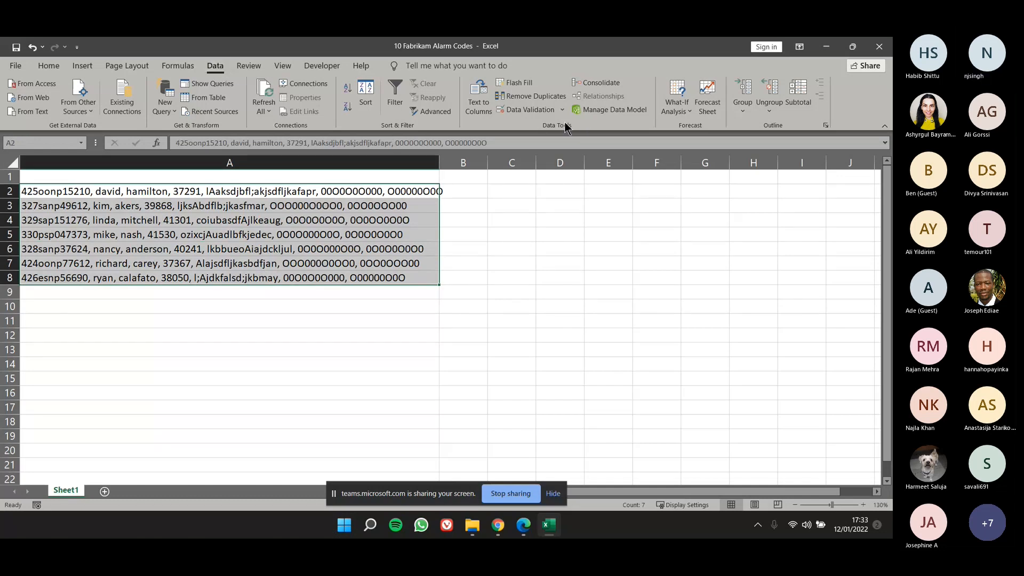
click(479, 105)
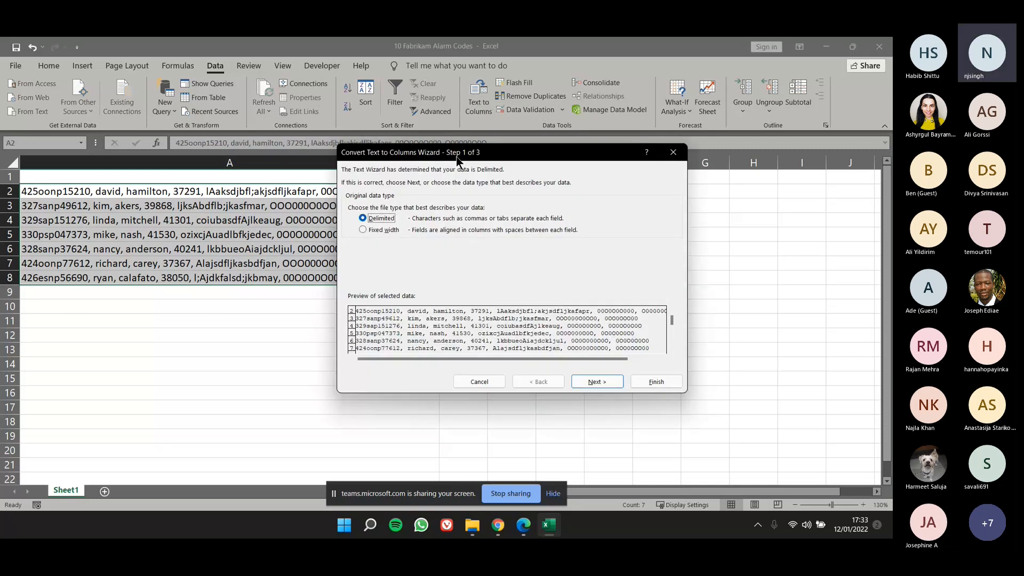
drag(456, 155, 405, 163)
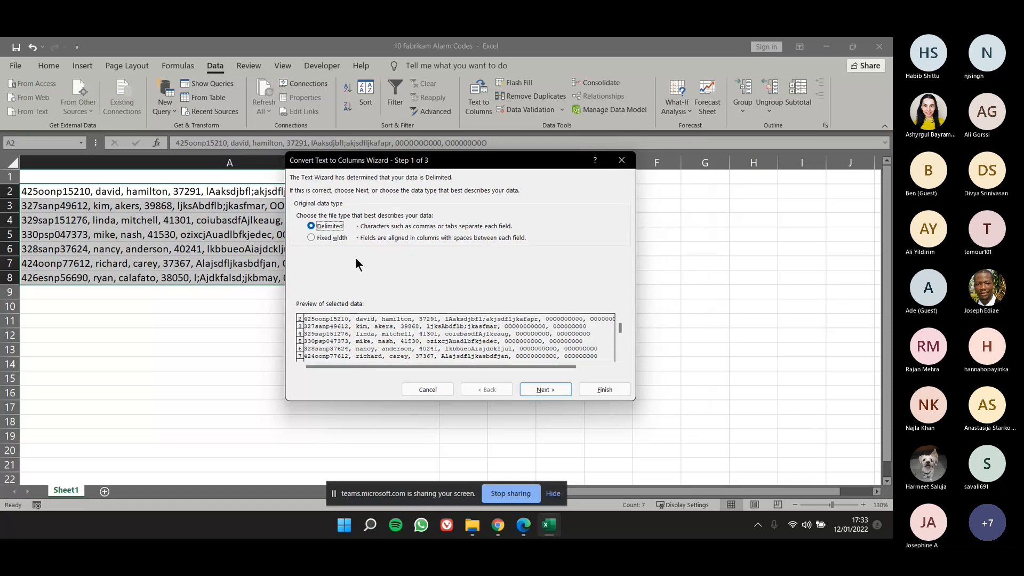
click(545, 394)
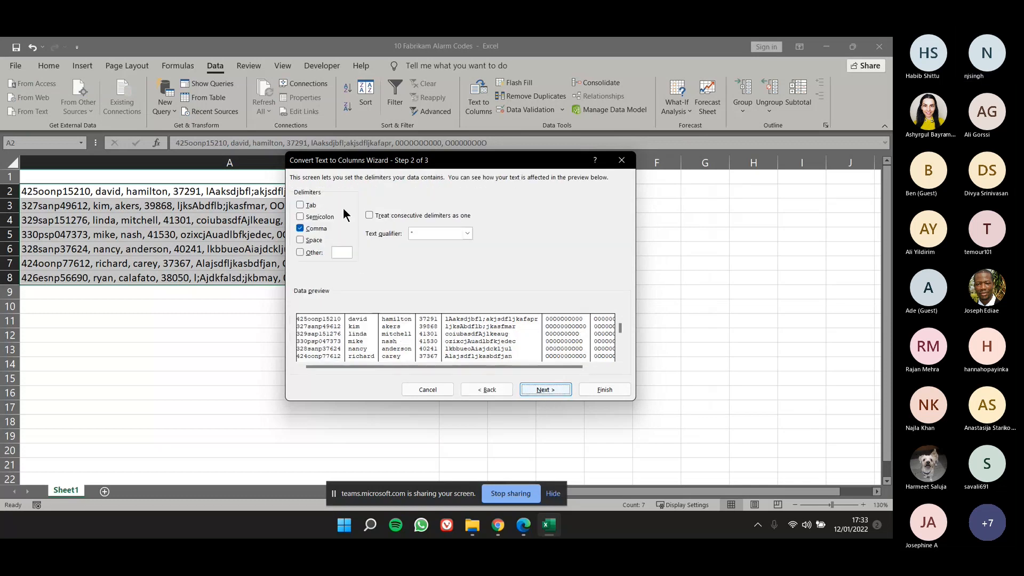
click(307, 230)
click(301, 217)
click(301, 217)
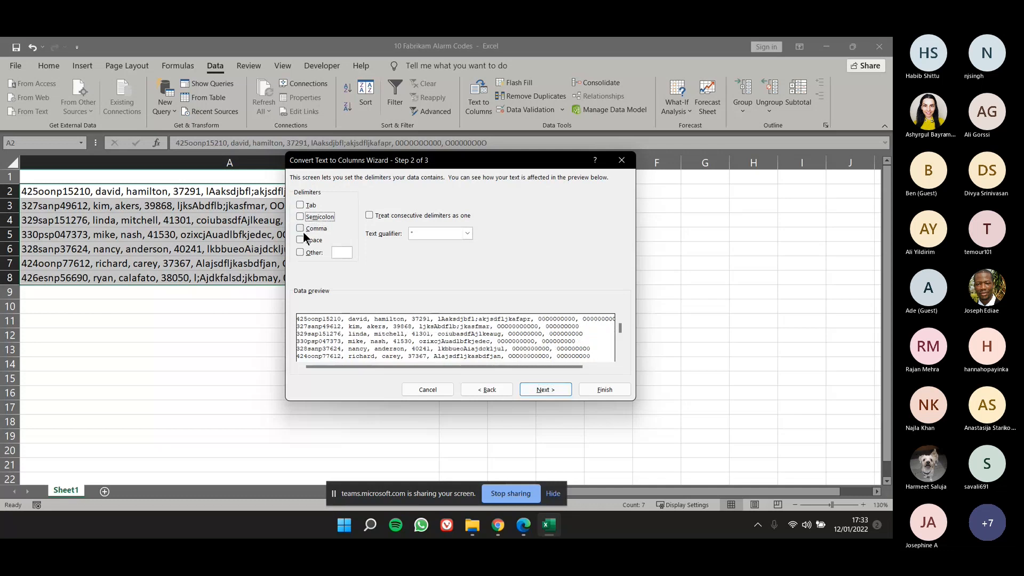
click(303, 231)
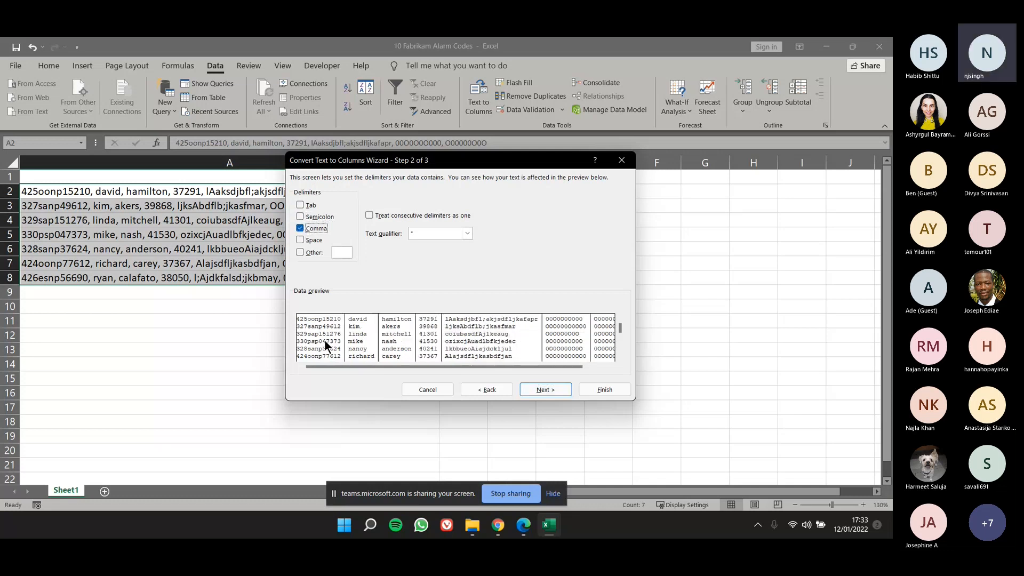
Review the data preview and finish the Text to Columns conversion, splitting the records across columns A to G.
drag(402, 166, 452, 186)
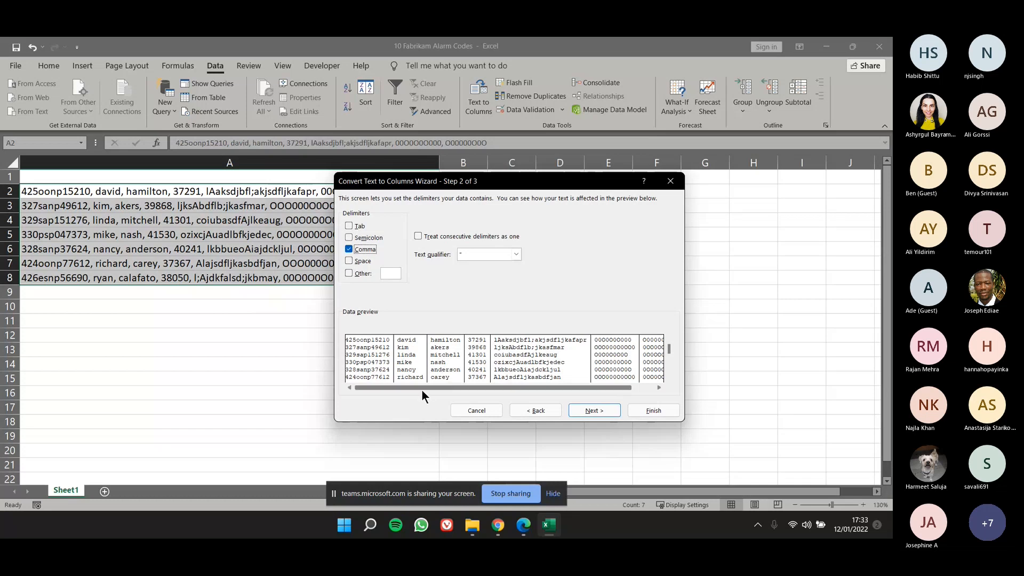
drag(589, 387, 522, 388)
drag(575, 184, 721, 178)
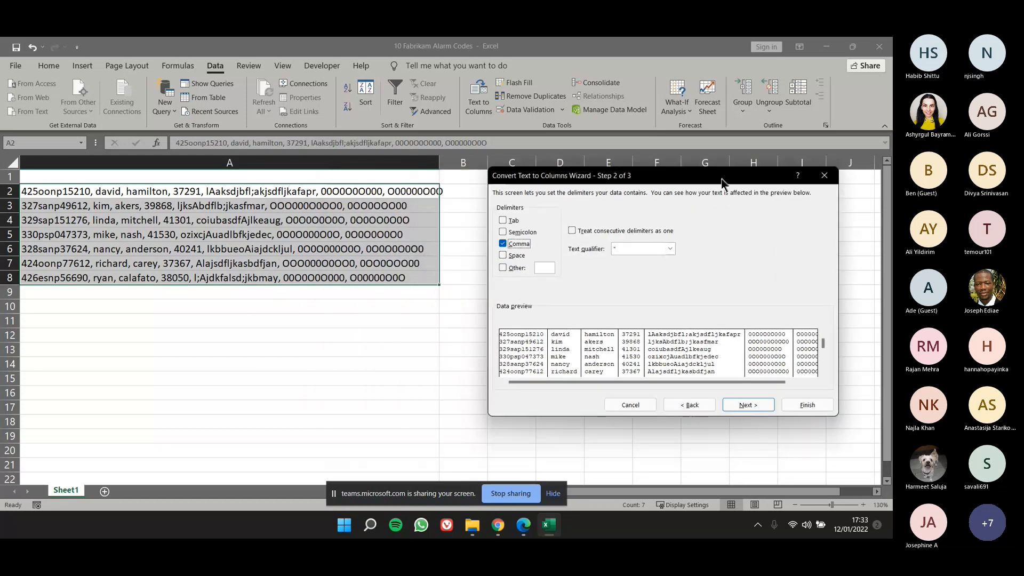
click(730, 410)
click(782, 404)
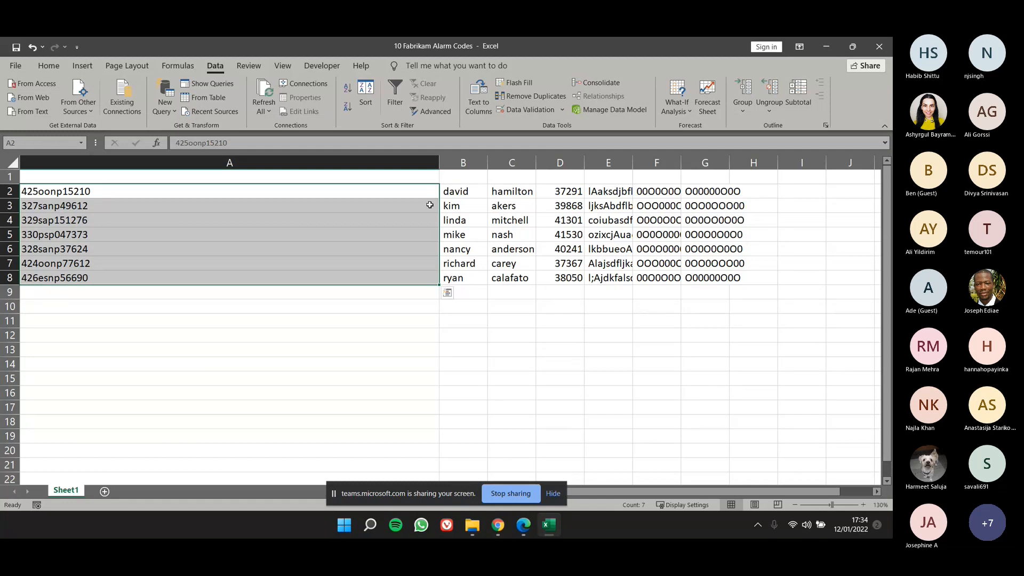
Check the split fields of the first record cell by cell along row 2 as far as G2.
key(Right)
key(Right)
key(Right)
key(Right)
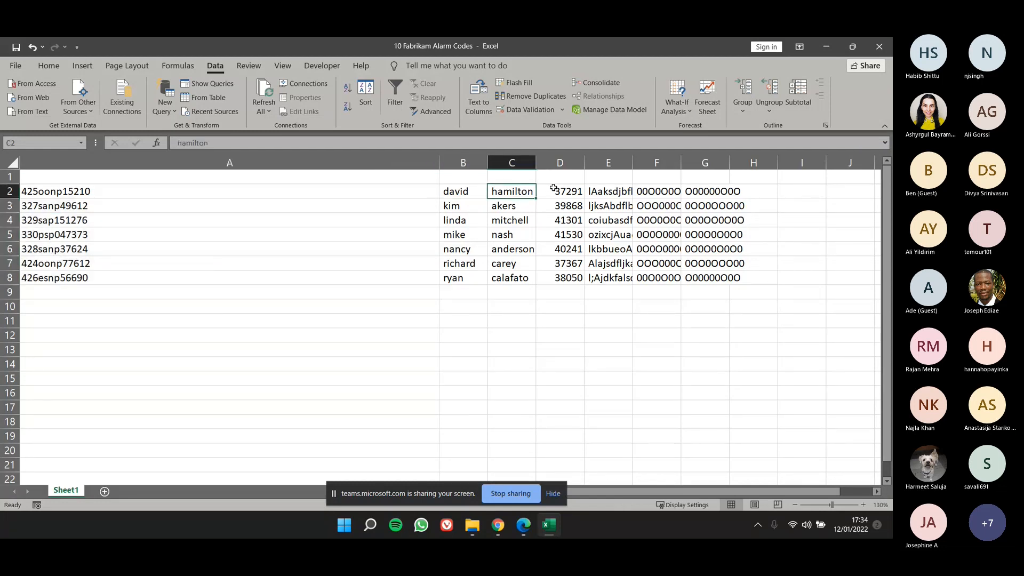
key(Right)
key(Right)
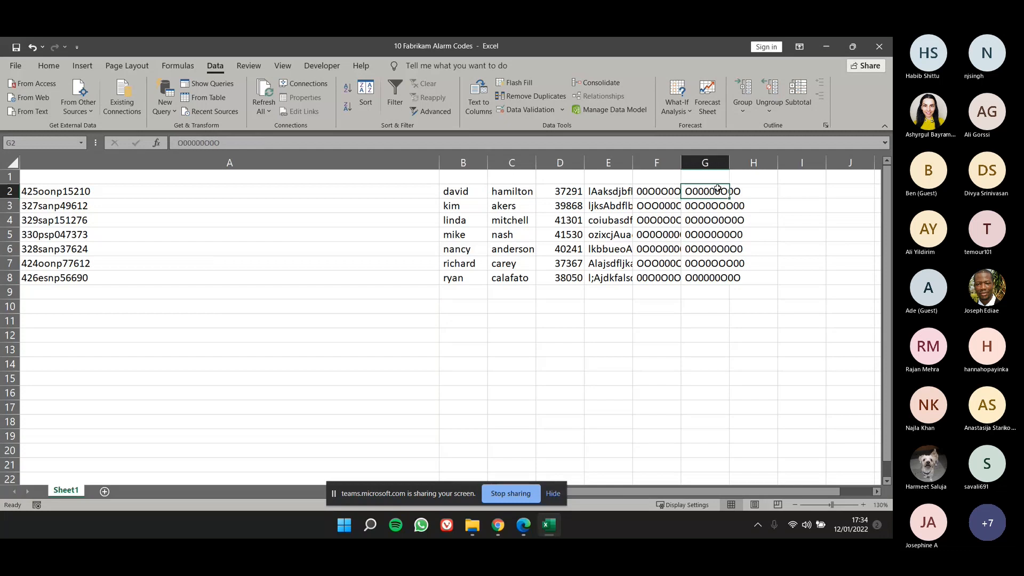
Try narrowing column A to fit its codes, and undo the width change.
drag(439, 163, 119, 162)
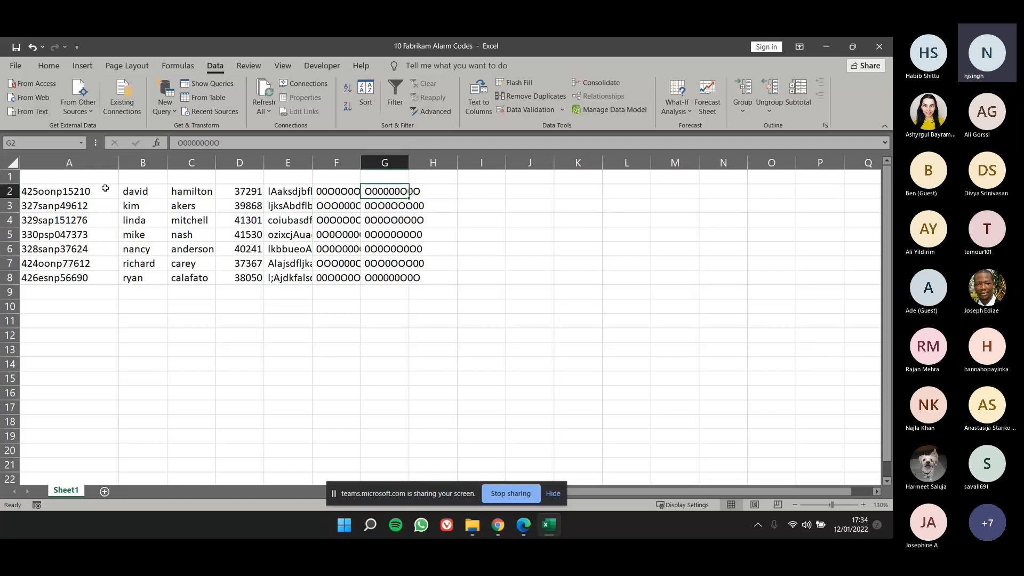
click(228, 227)
key(ctrl+z)
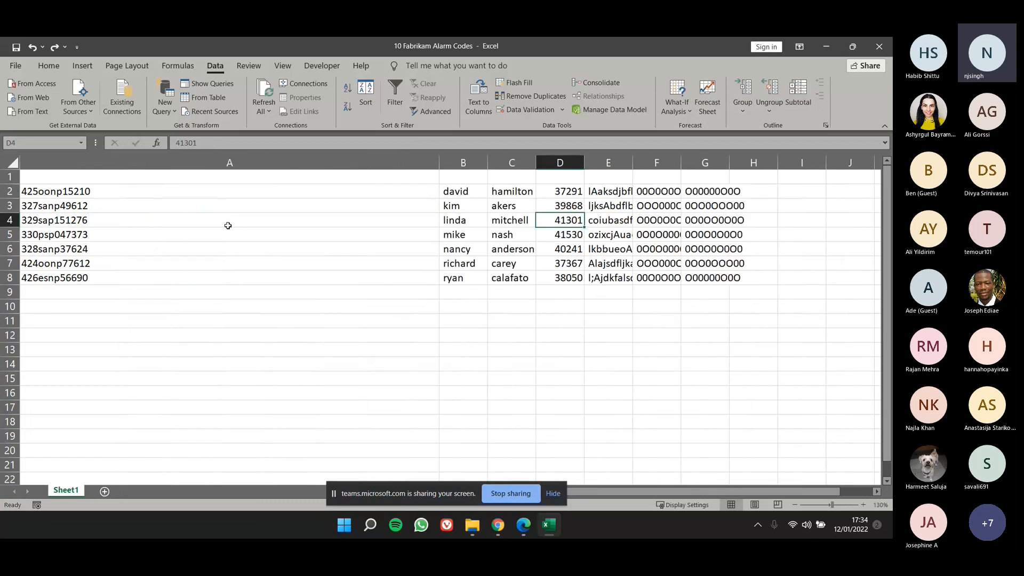
Undo the column split and rerun Text to Columns on A2:A8 as Delimited data with Comma as the delimiter.
key(ctrl+z)
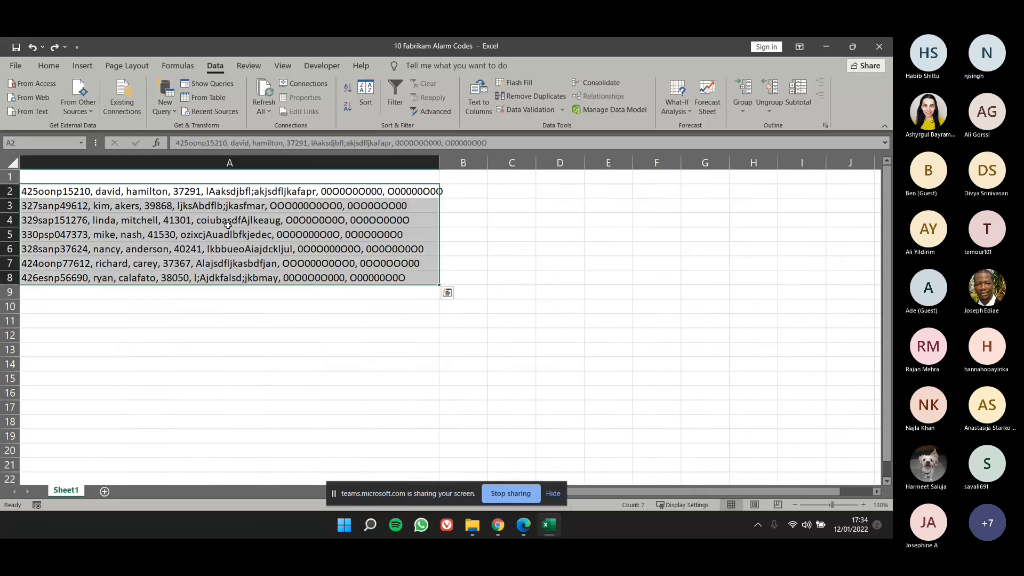
click(490, 101)
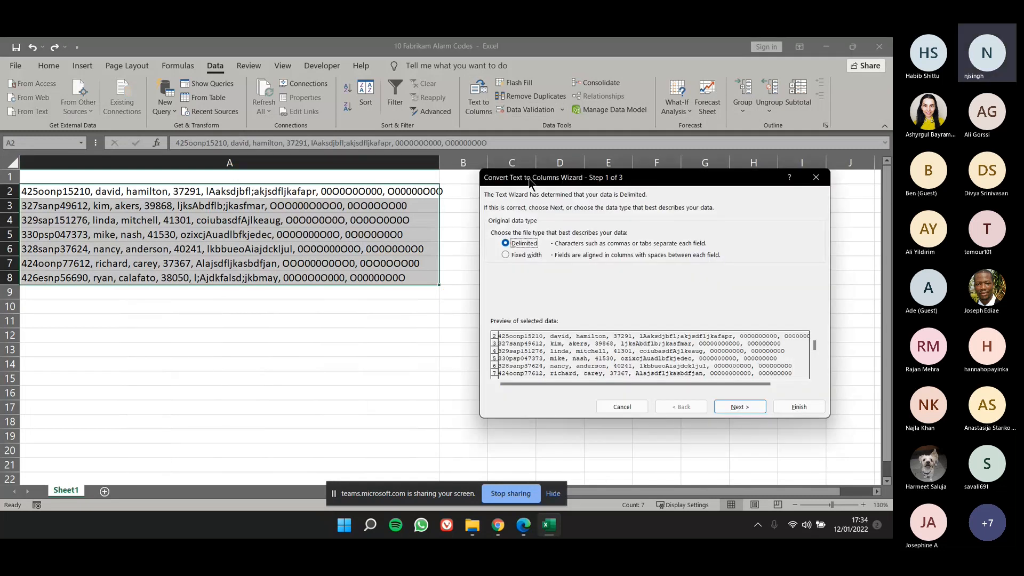
drag(546, 177, 492, 180)
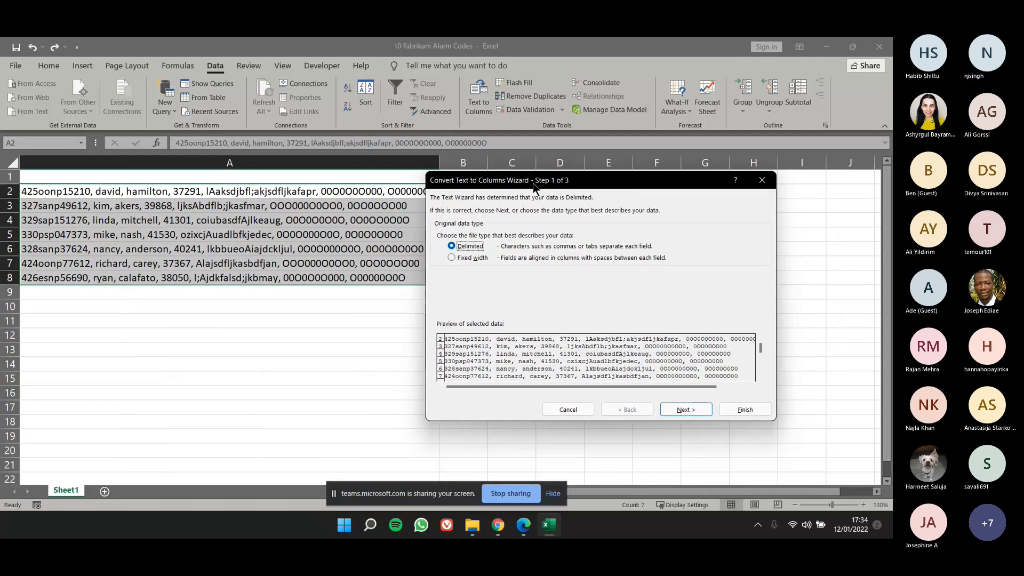
drag(533, 184, 553, 179)
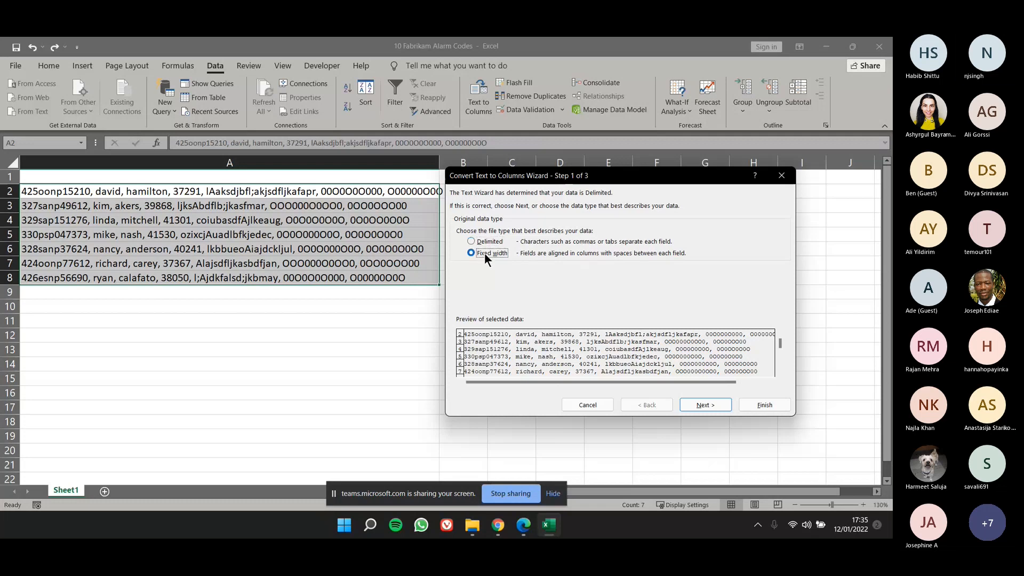
click(491, 243)
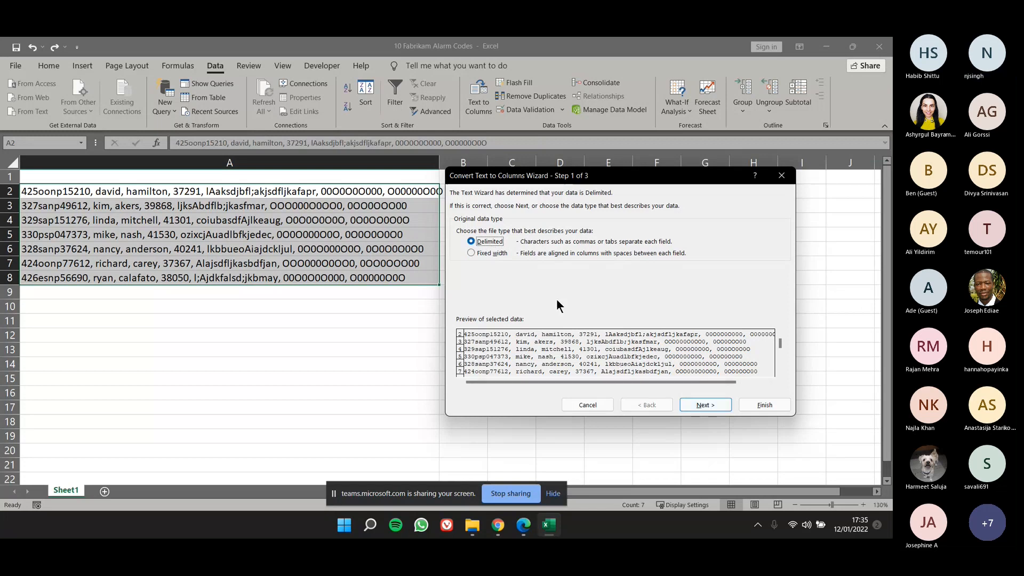
click(691, 408)
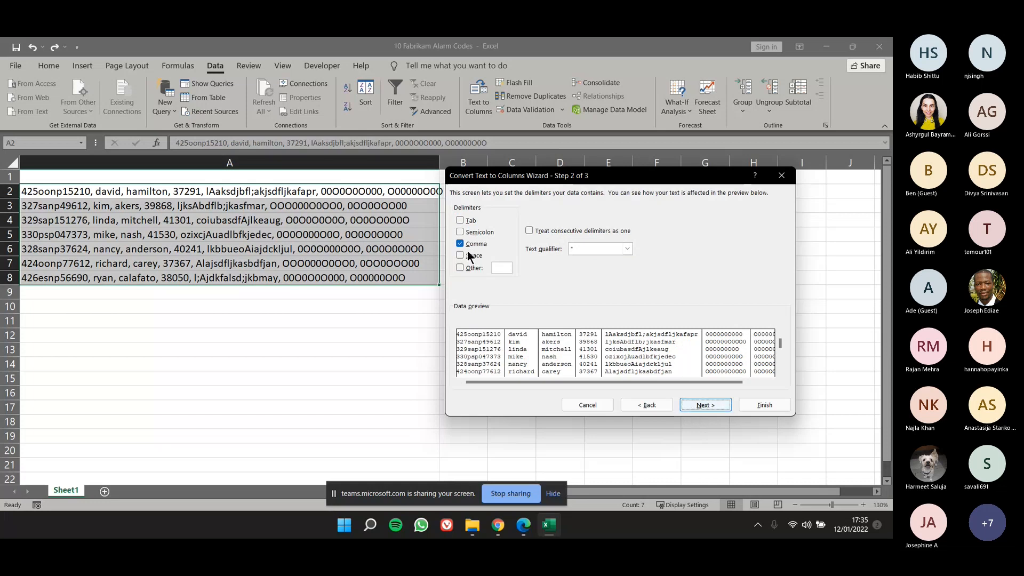
click(710, 406)
click(754, 407)
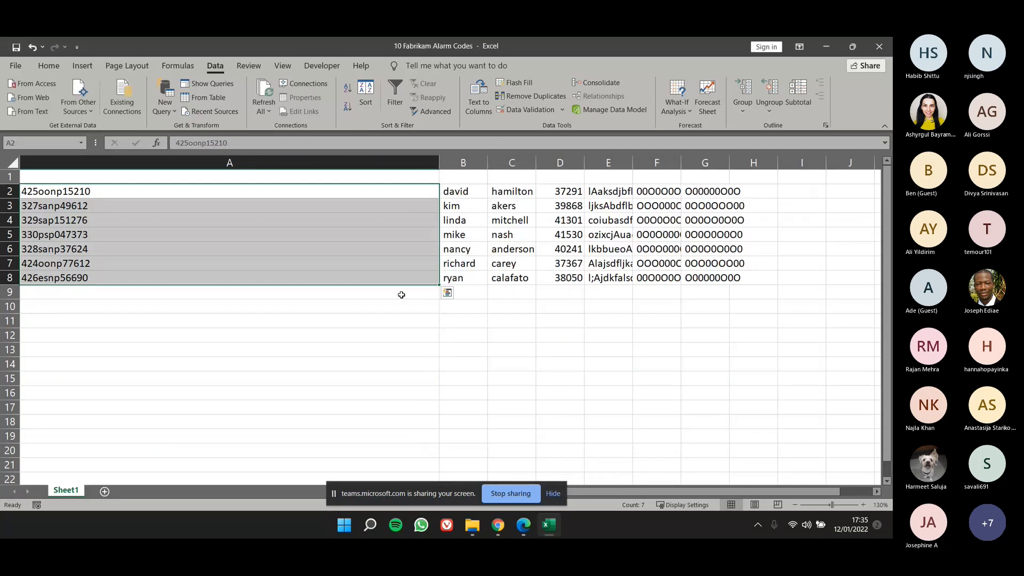
Narrow column A to fit its codes and widen columns F and G to show their full entries.
drag(438, 161, 118, 164)
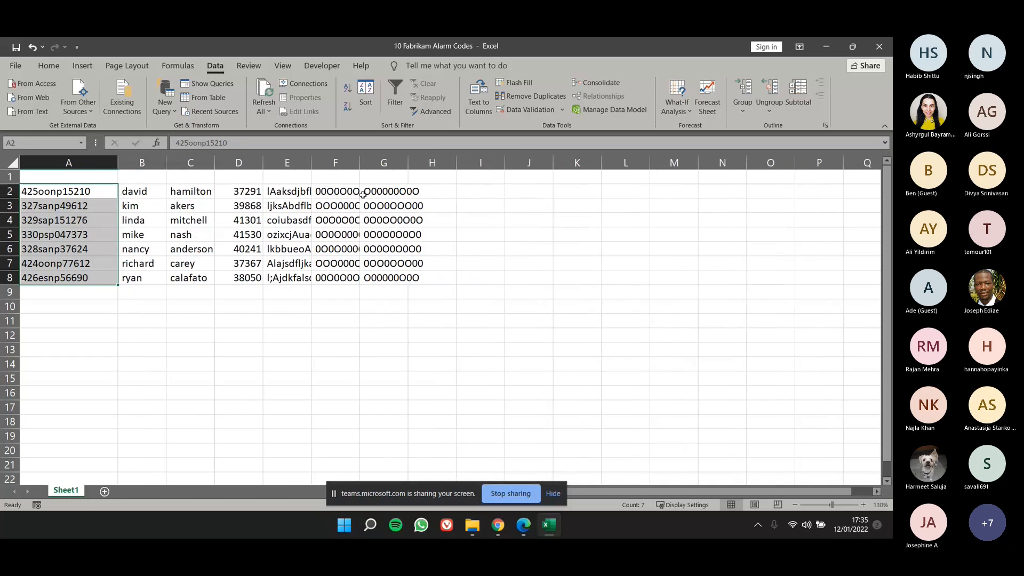
double_click(360, 161)
drag(391, 164, 397, 164)
click(421, 334)
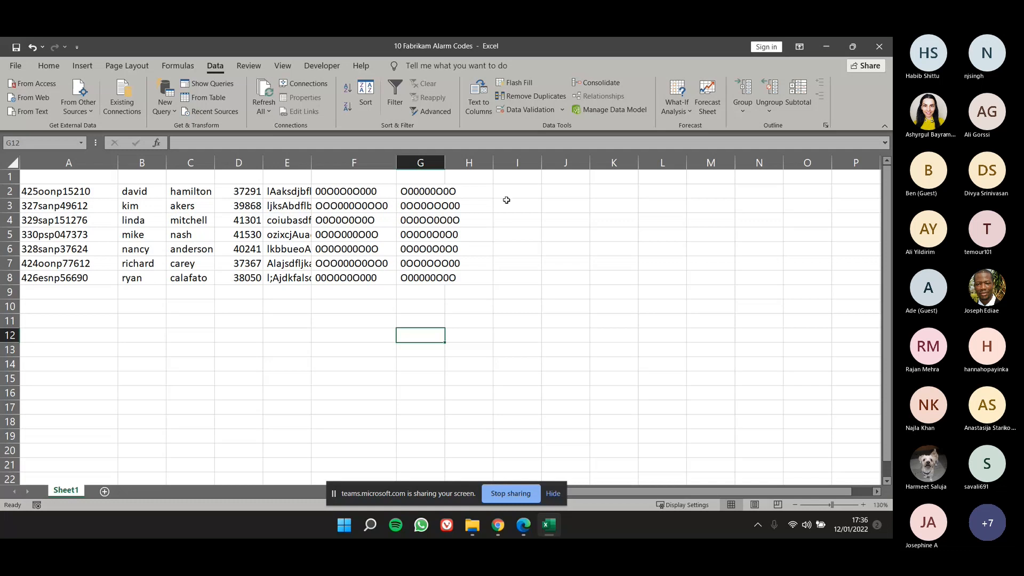
click(480, 192)
drag(442, 164, 477, 164)
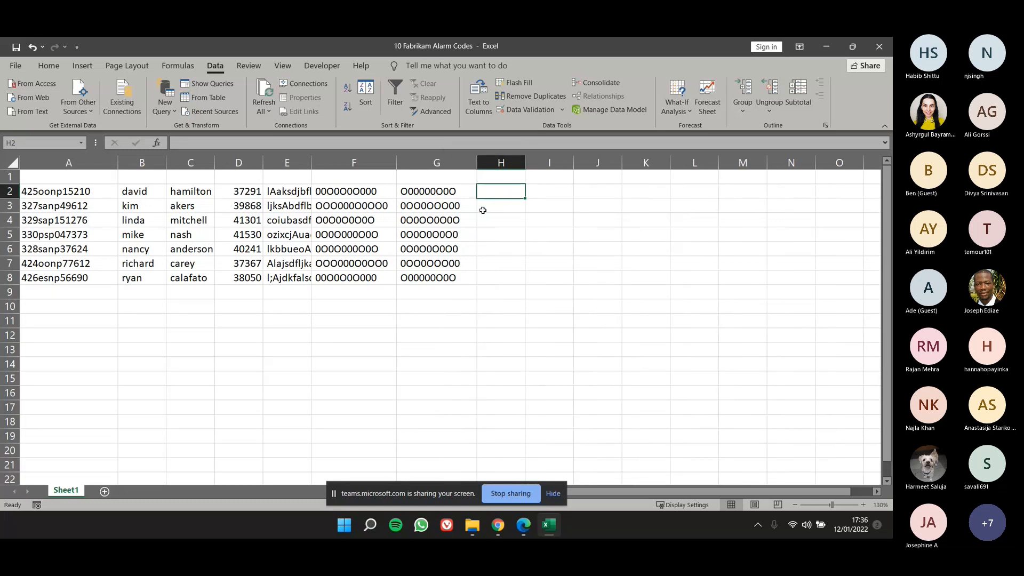
Enter the headers Ext in H1 and Floor in I1.
key(Up)
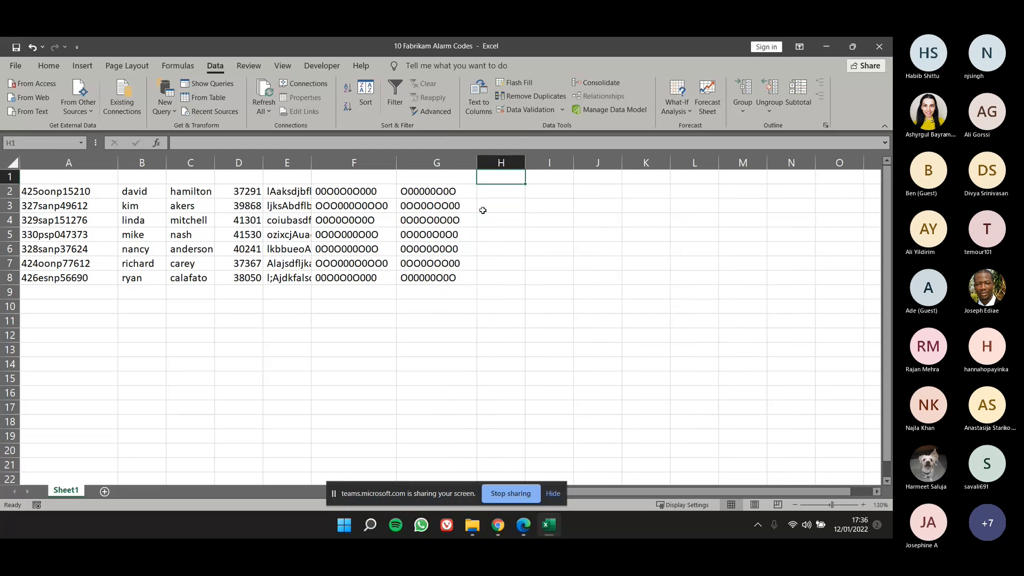
text(Ext)
key(Tab)
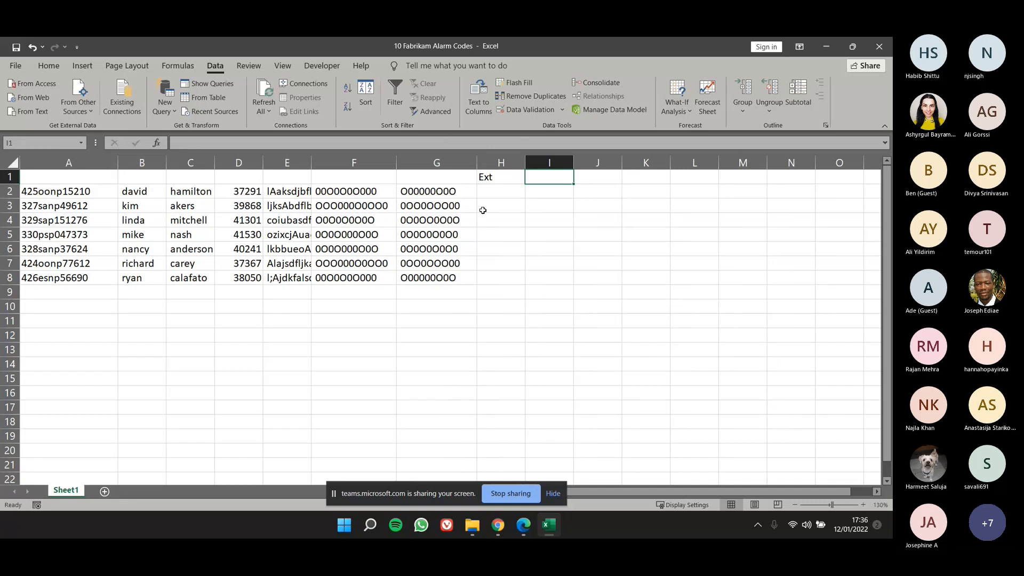
text(Floor)
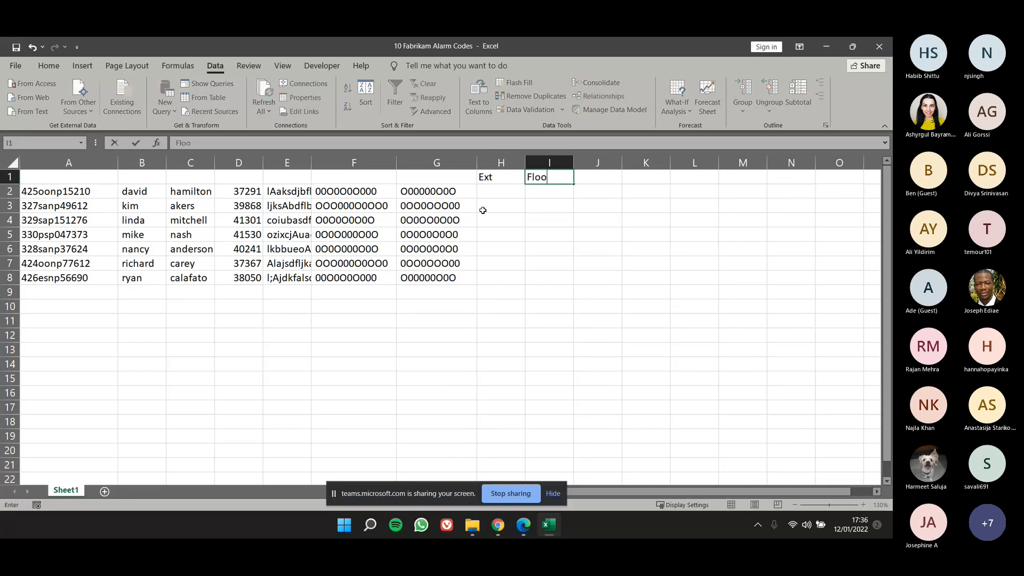
key(Tab)
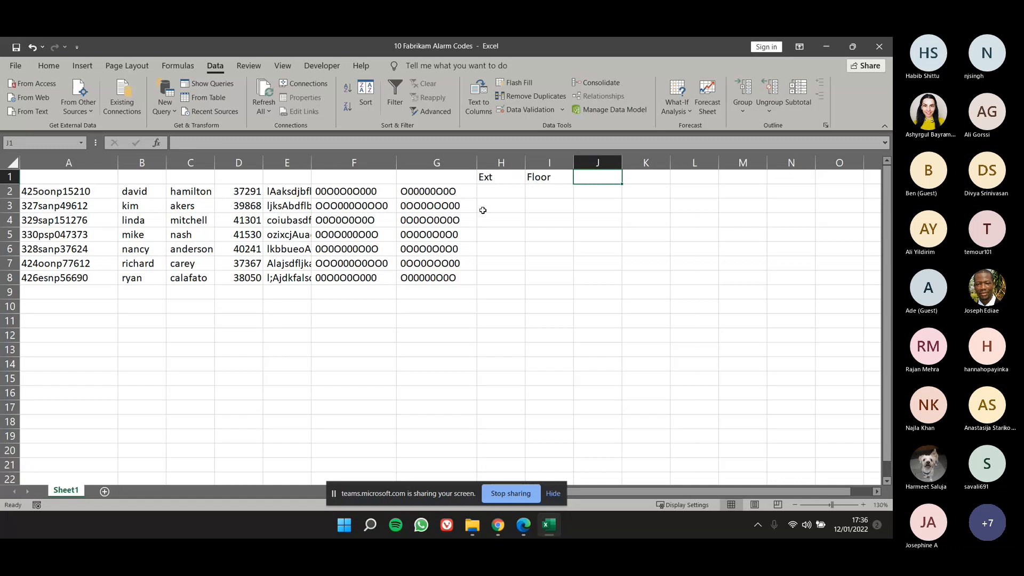
Insert a LEFT function in H2 that extracts the first 3 characters of A2.
click(502, 189)
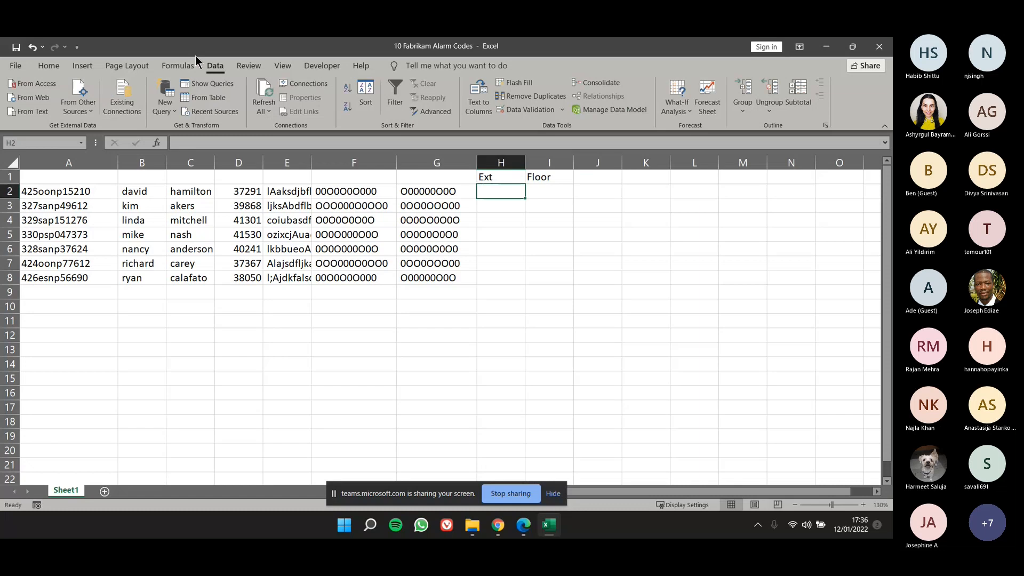
click(179, 66)
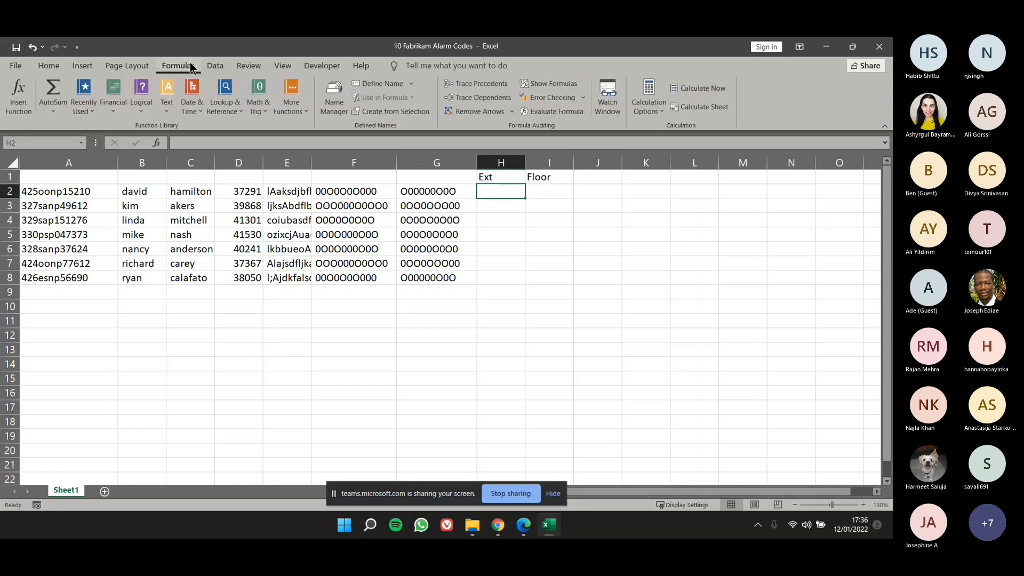
click(165, 96)
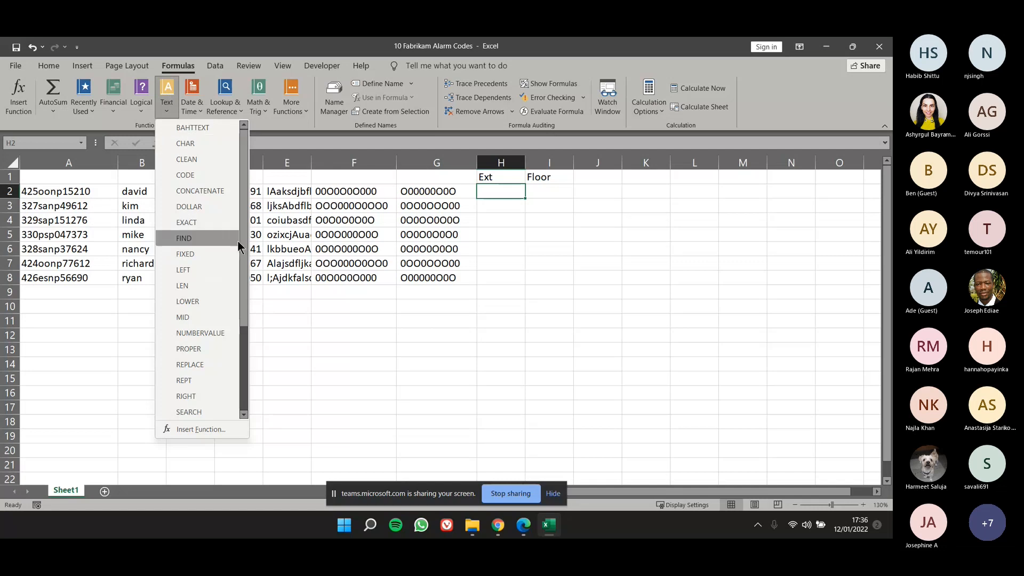
click(209, 271)
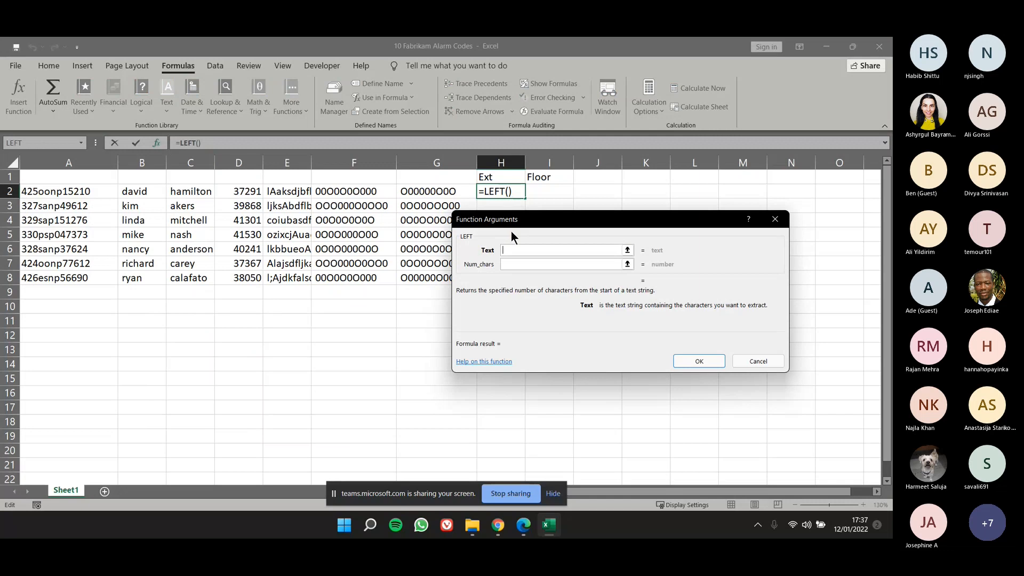
drag(514, 225, 461, 238)
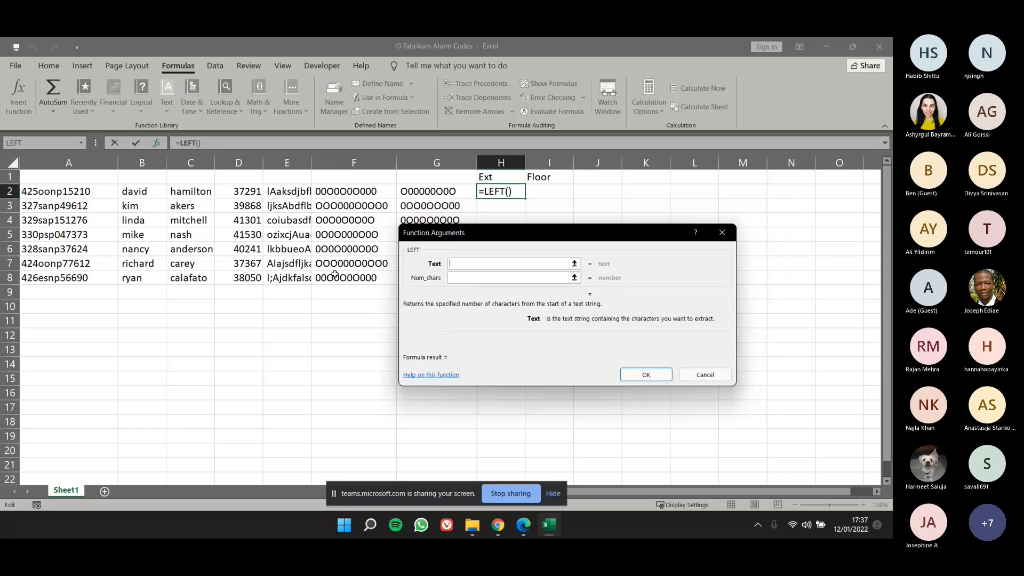
click(100, 194)
click(461, 282)
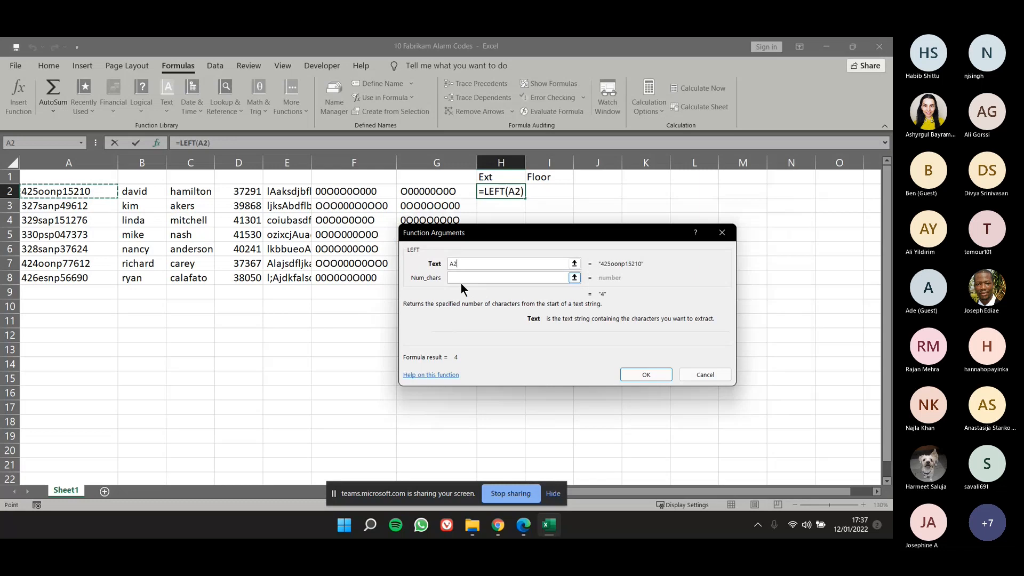
click(460, 279)
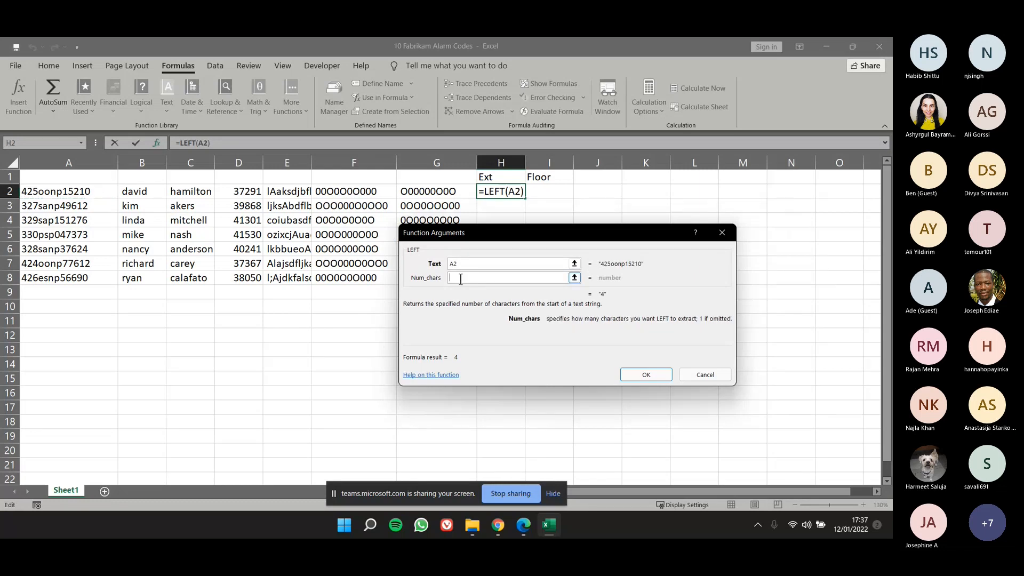
text(3)
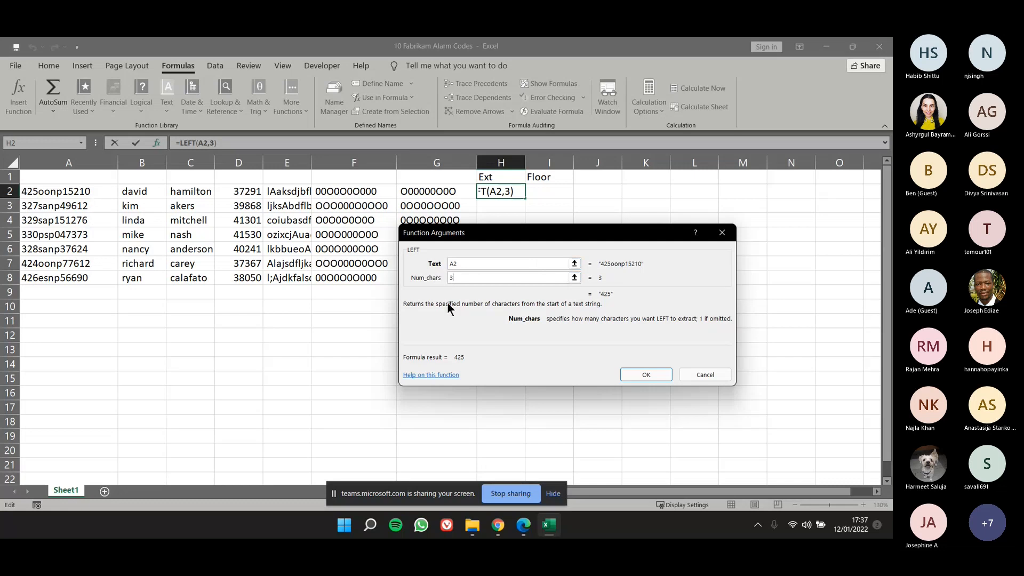
click(629, 372)
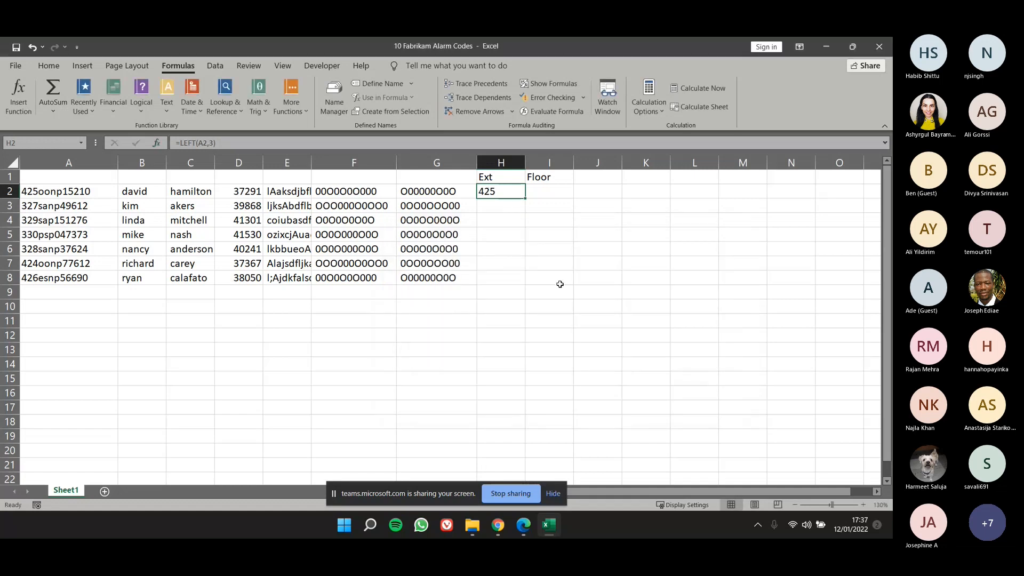
Fill the LEFT formula from H2 down to H8 and check the copied formulas in H3 and H4.
drag(526, 198, 521, 285)
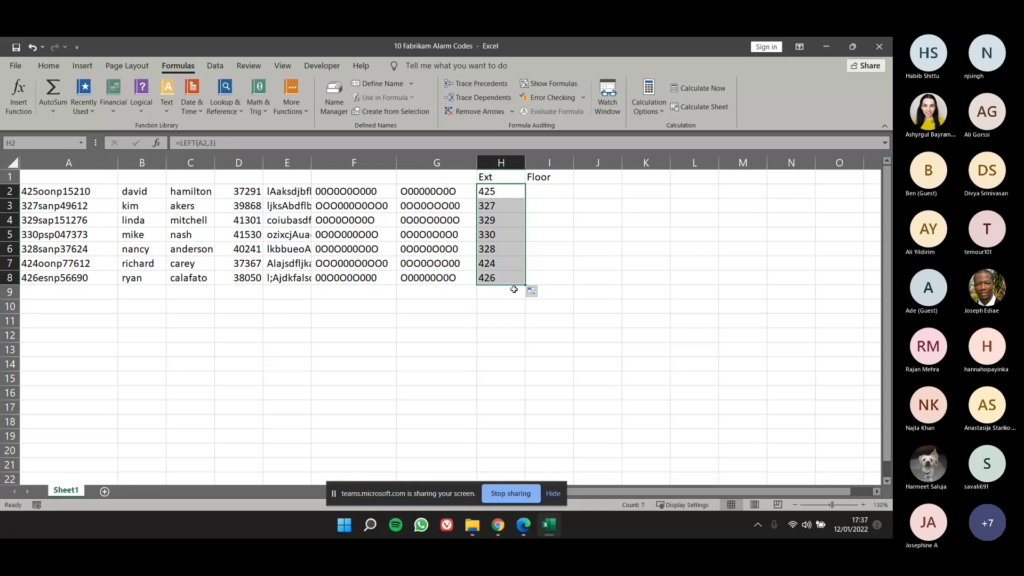
click(486, 206)
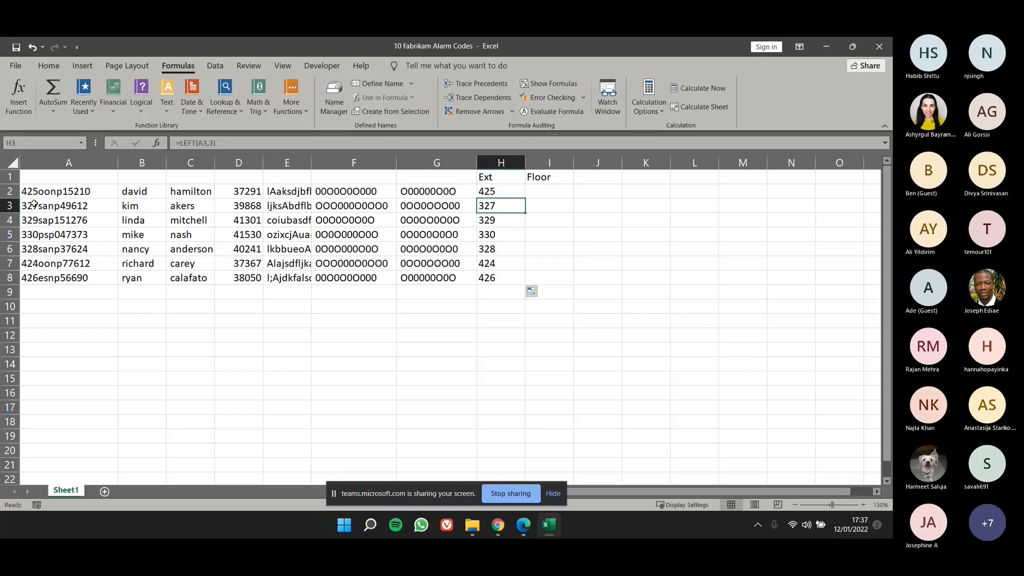
click(505, 223)
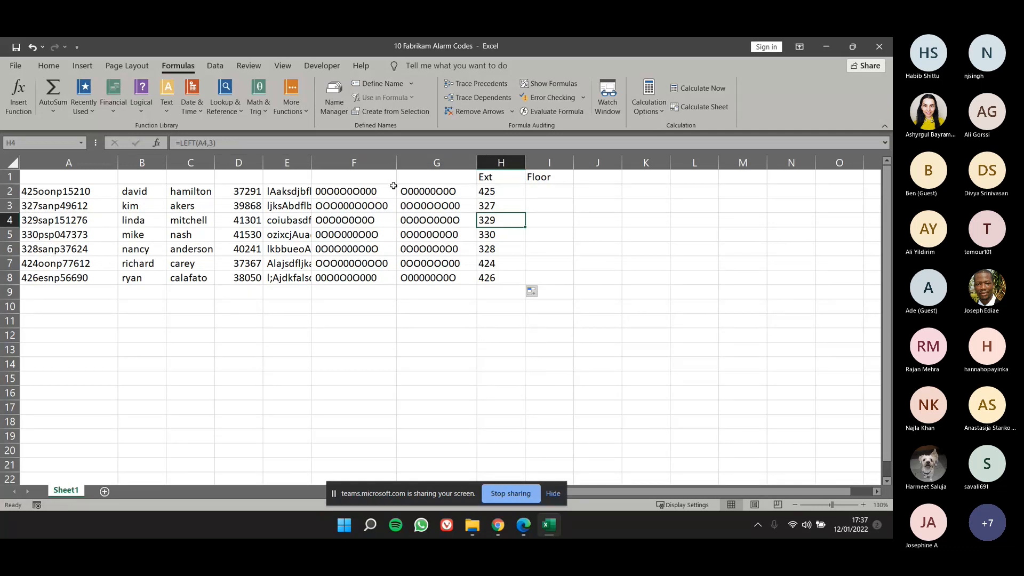
click(395, 142)
key(Escape)
Enter the headers Bday in J1 and EmpID in K1.
click(580, 175)
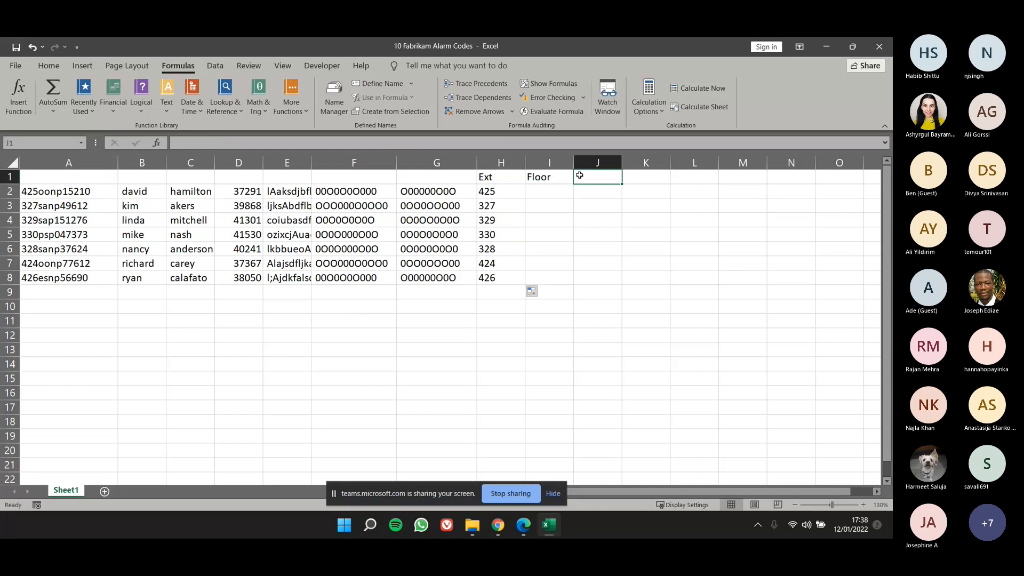
text(Bday)
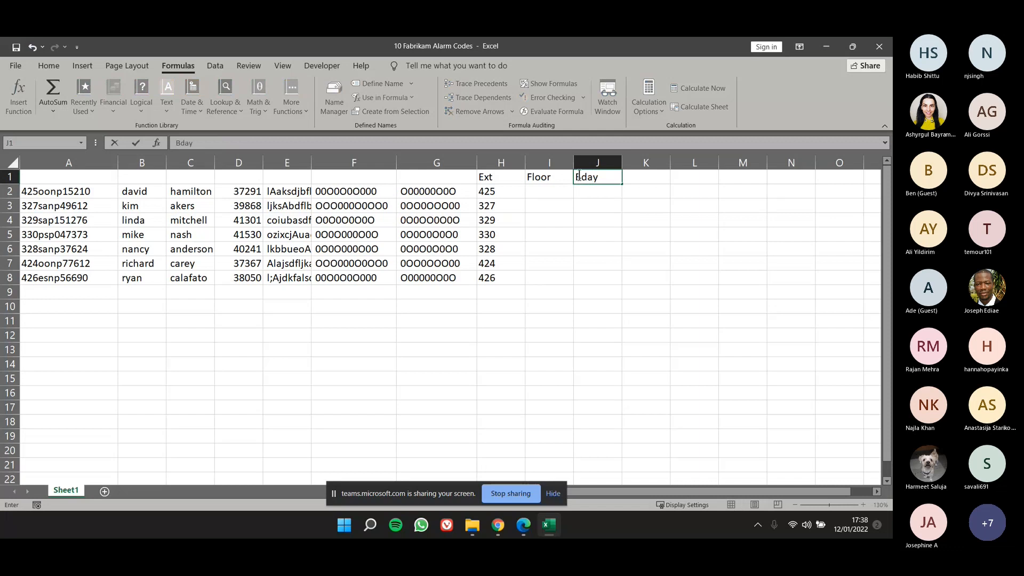
key(Tab)
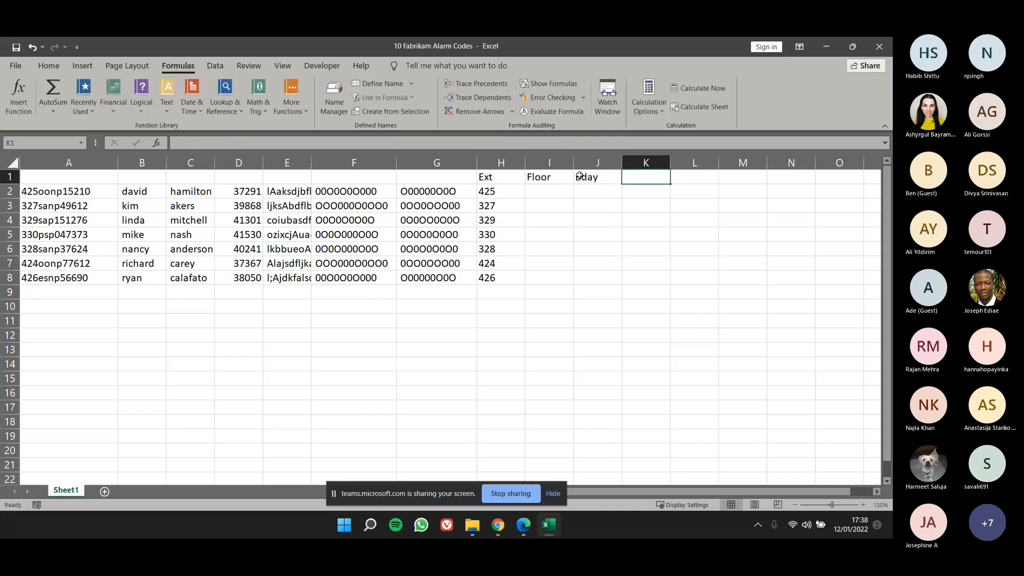
text(EmpID)
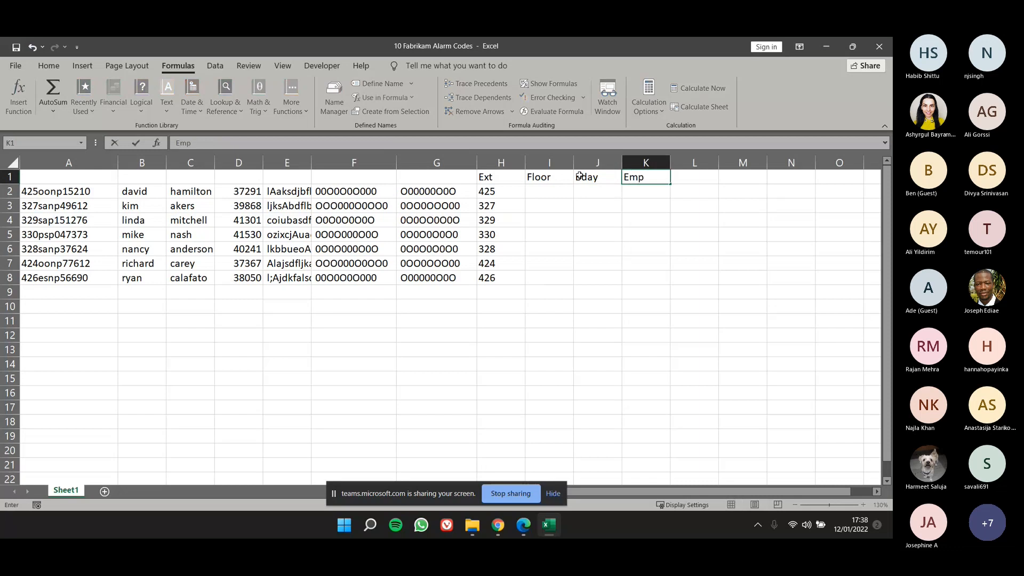
key(Tab)
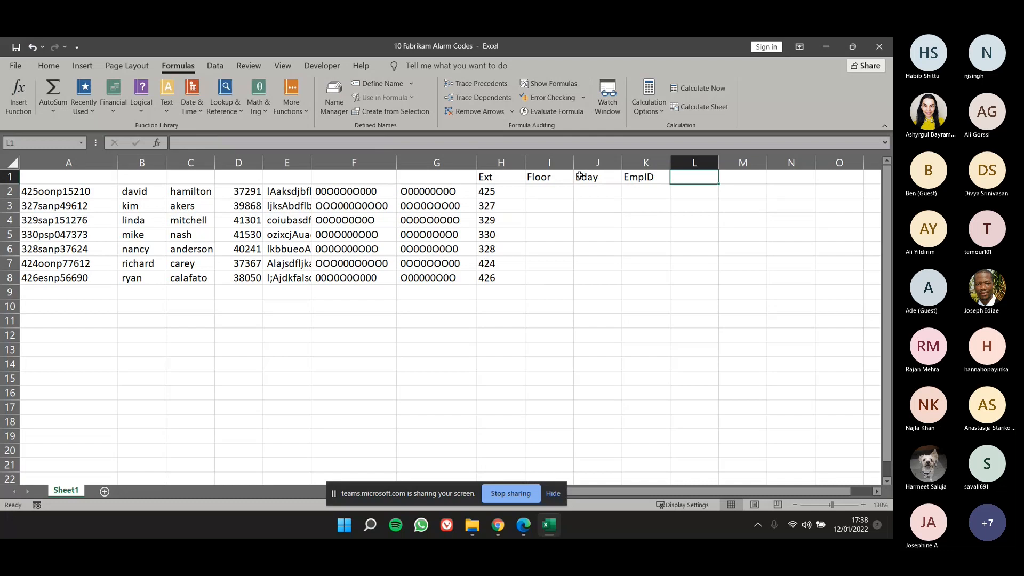
Insert a RIGHT function in J2 that extracts the last 3 characters of E2.
click(599, 188)
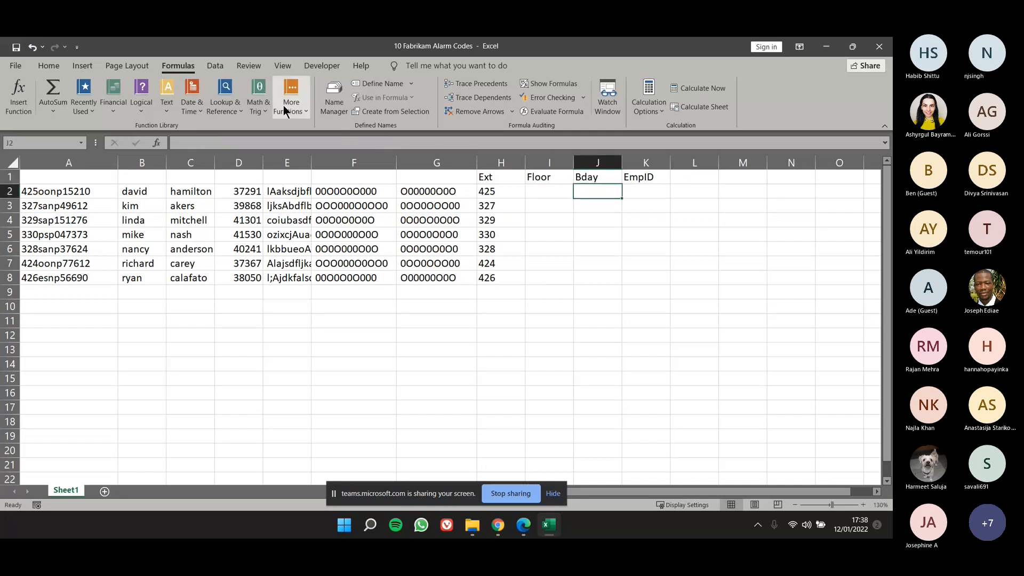
click(171, 111)
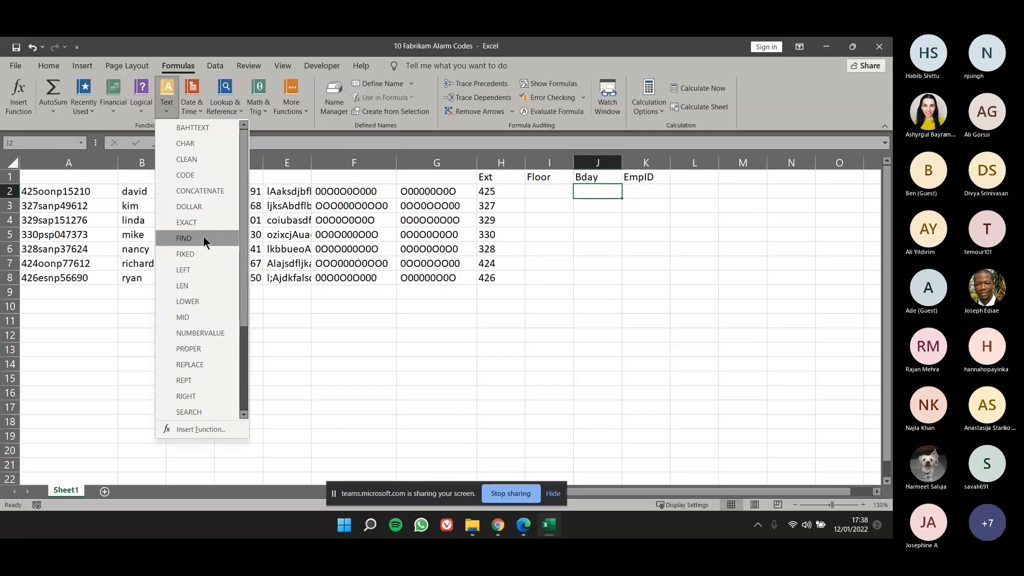
scroll(203, 235, down, 3)
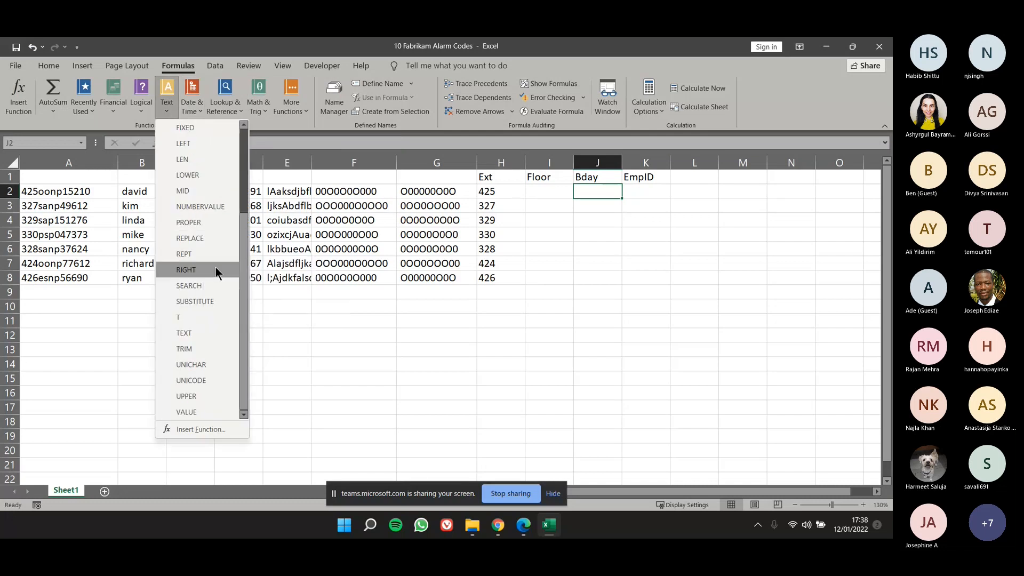
click(216, 269)
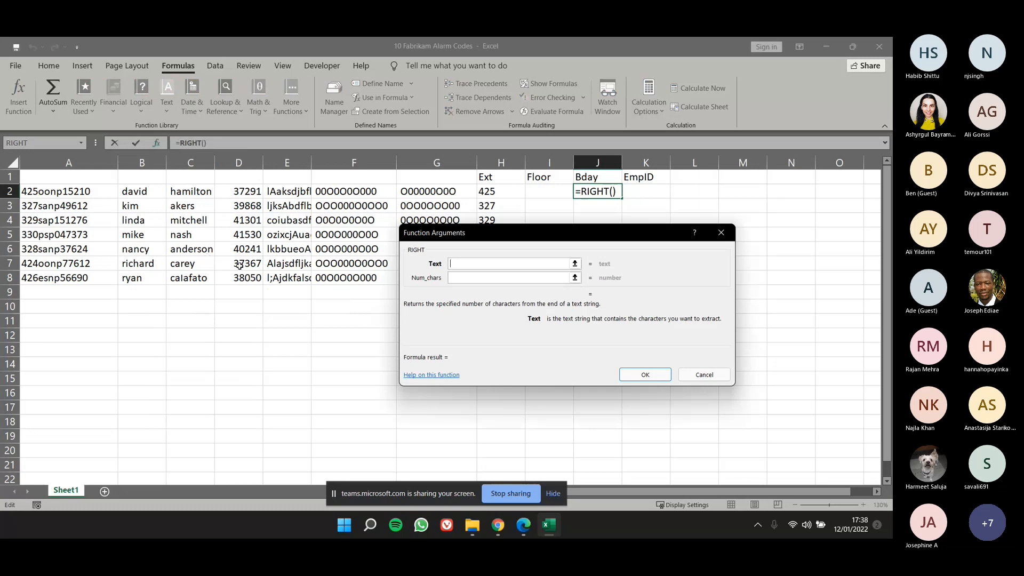
click(285, 193)
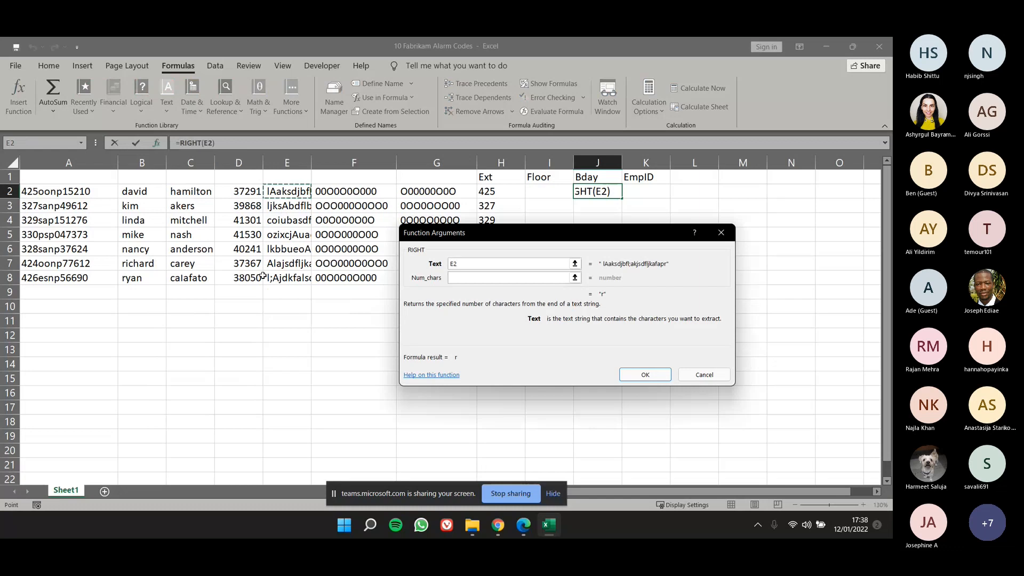
key(Tab)
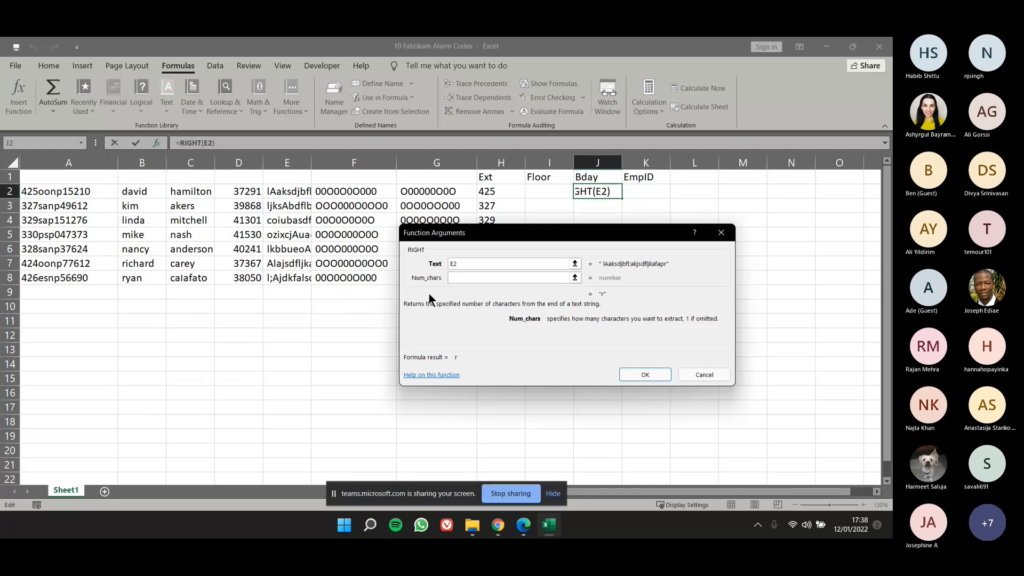
text(3)
click(655, 373)
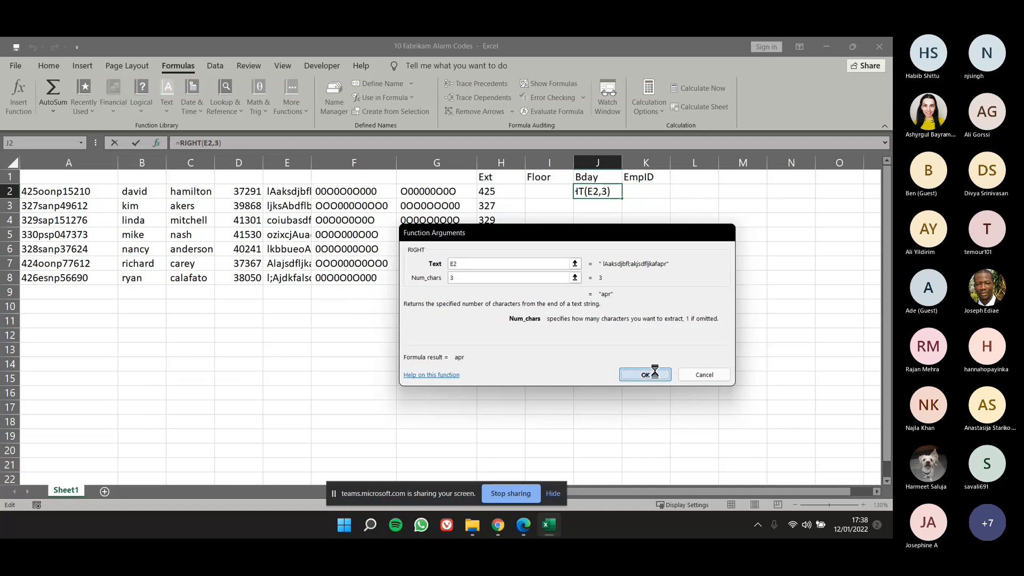
Widen column E to fit its text and check the last three characters of E2 against the Bday result.
drag(311, 167, 386, 167)
double_click(377, 191)
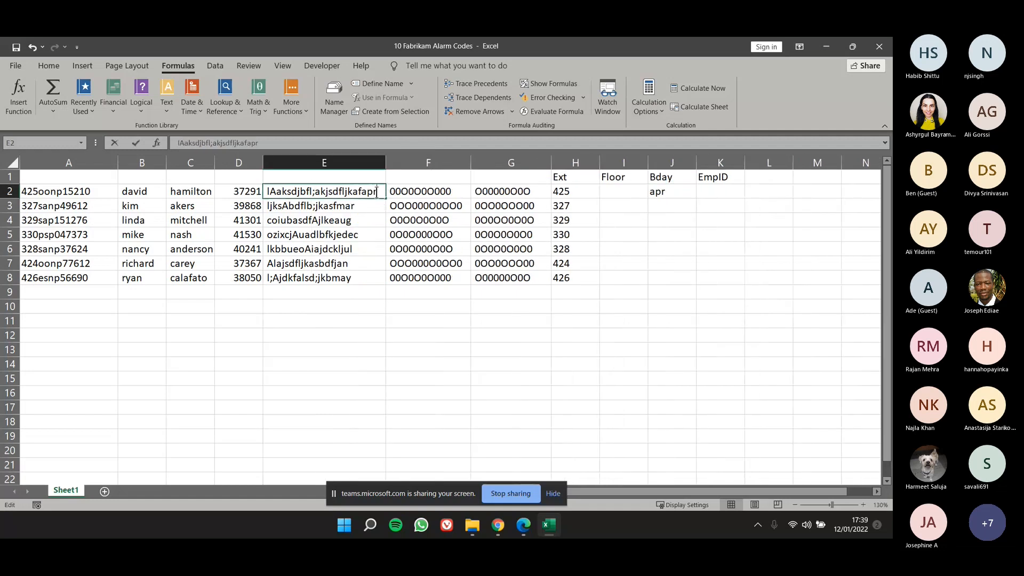
key(shift+Left)
key(shift+Left)
key(shift+Left)
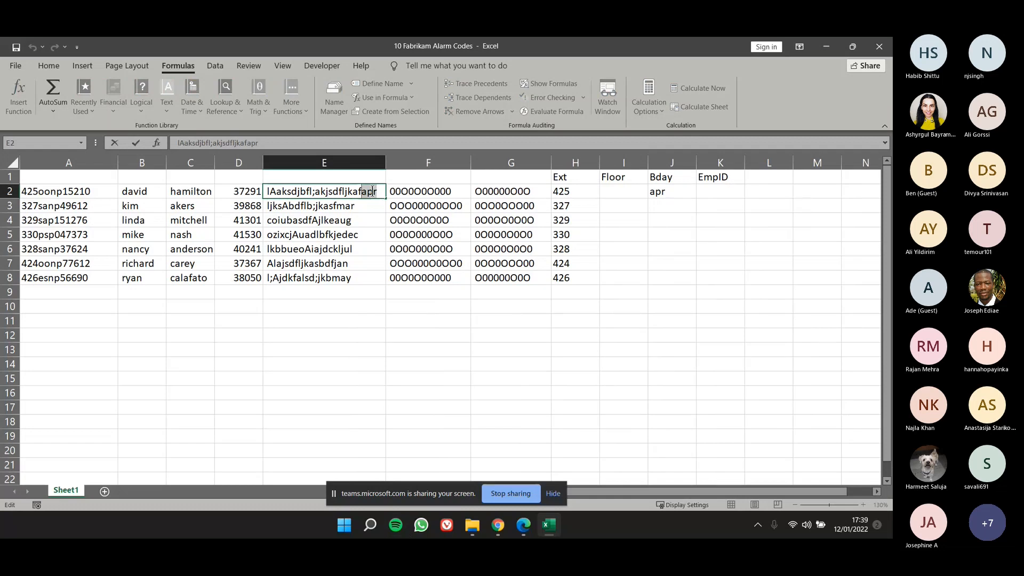
click(715, 219)
Fill the RIGHT formula from J2 down to J8 and compare the last result with the ending of E8.
click(679, 193)
drag(695, 198, 691, 286)
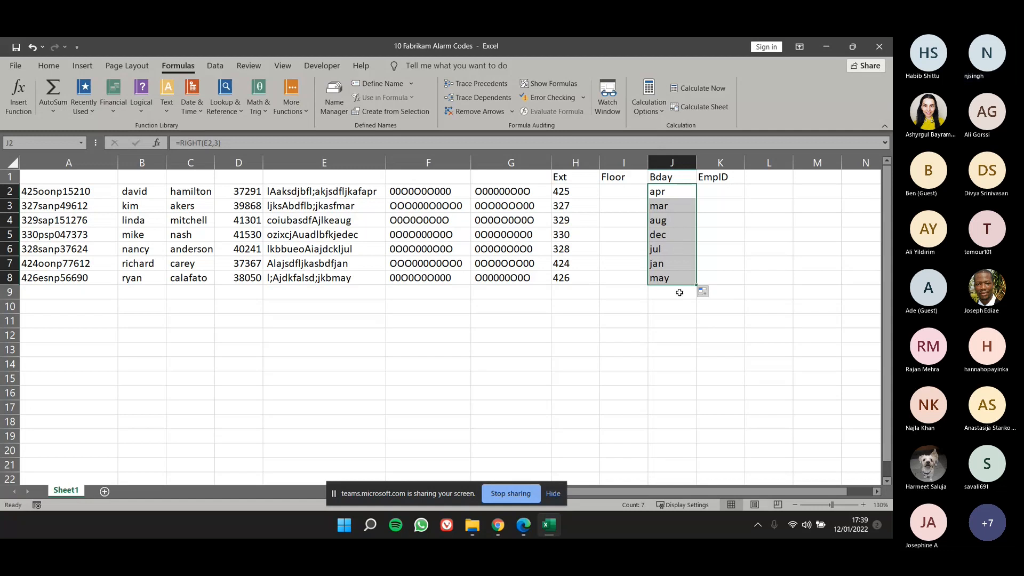
click(362, 278)
double_click(363, 278)
drag(363, 278, 334, 278)
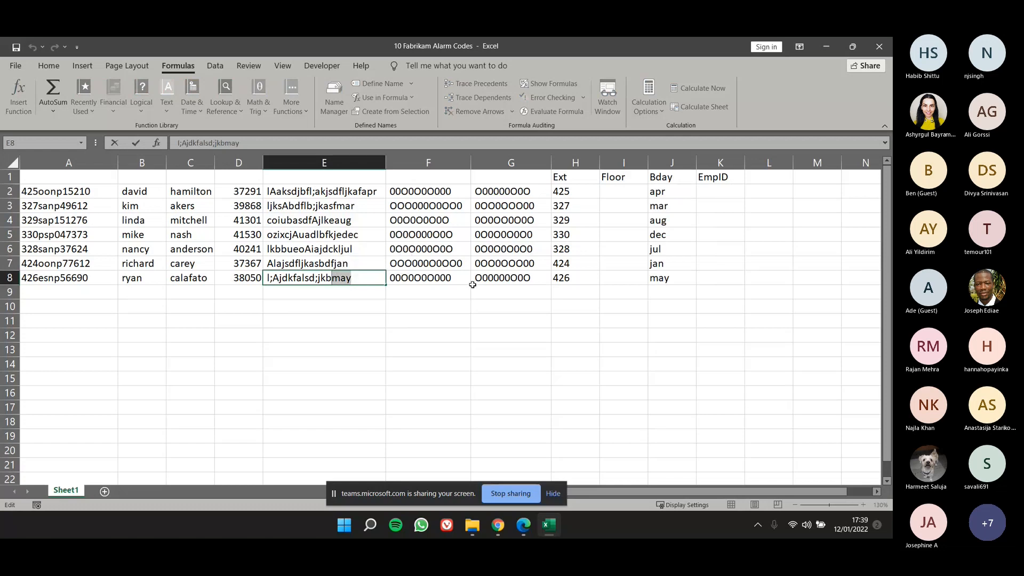
key(Escape)
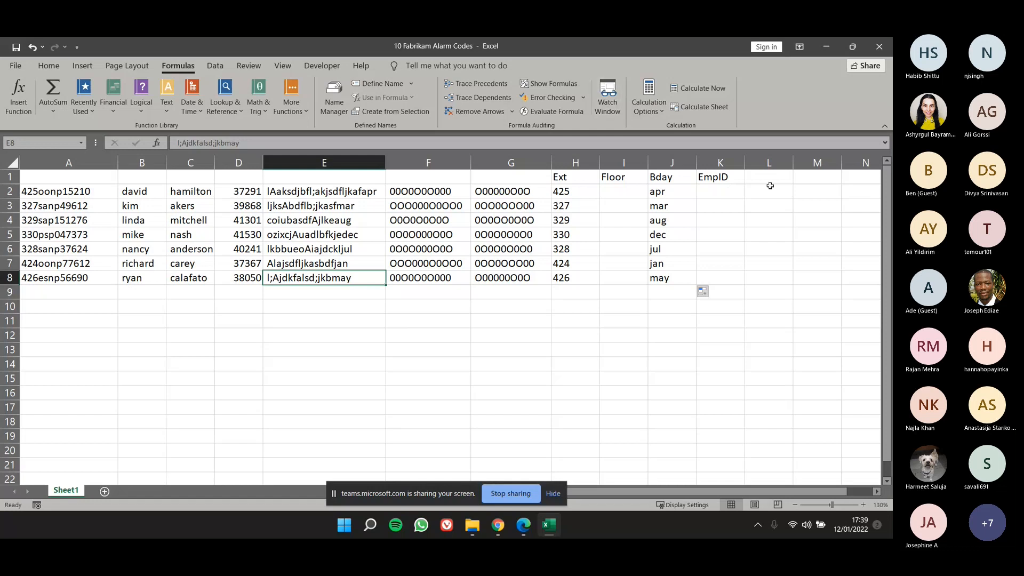
Enter the header empcat1 in L1.
click(768, 180)
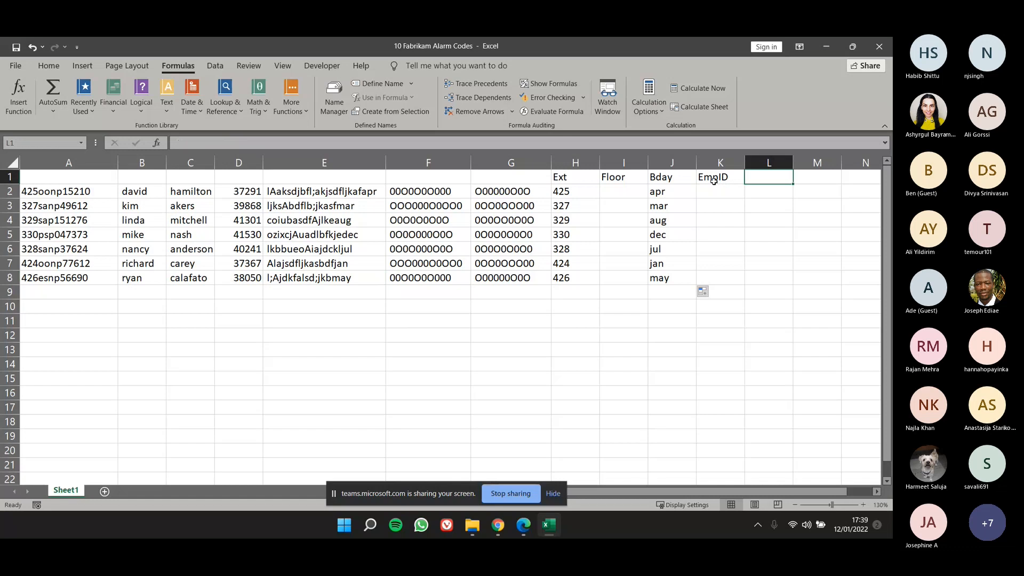
text(EM)
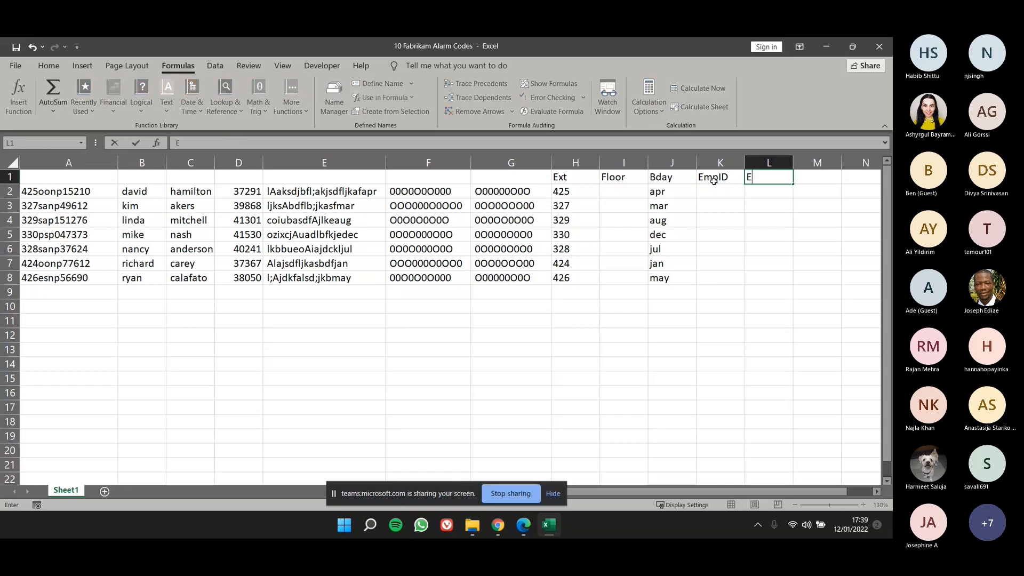
key(BackSpace)
key(BackSpace)
text(empcat1)
key(Tab)
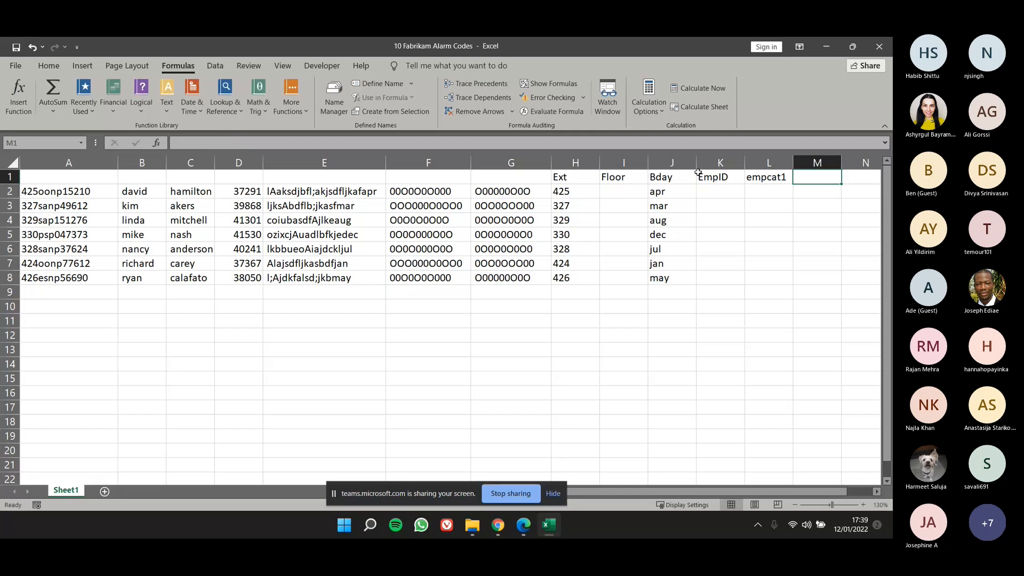
Insert a MID function in L2 that extracts 2 characters from A2, starting at character 4.
click(768, 193)
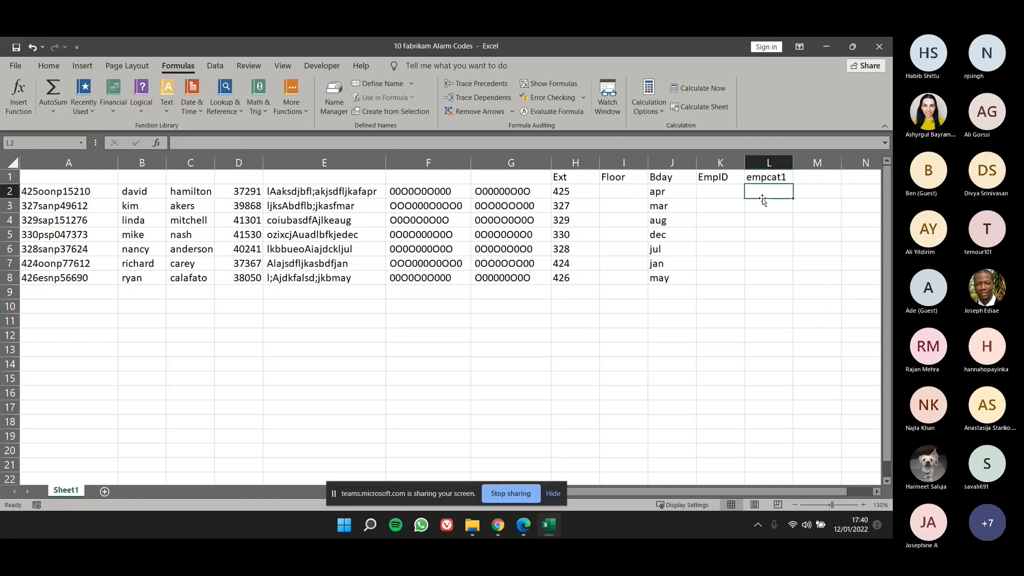
text(=MID)
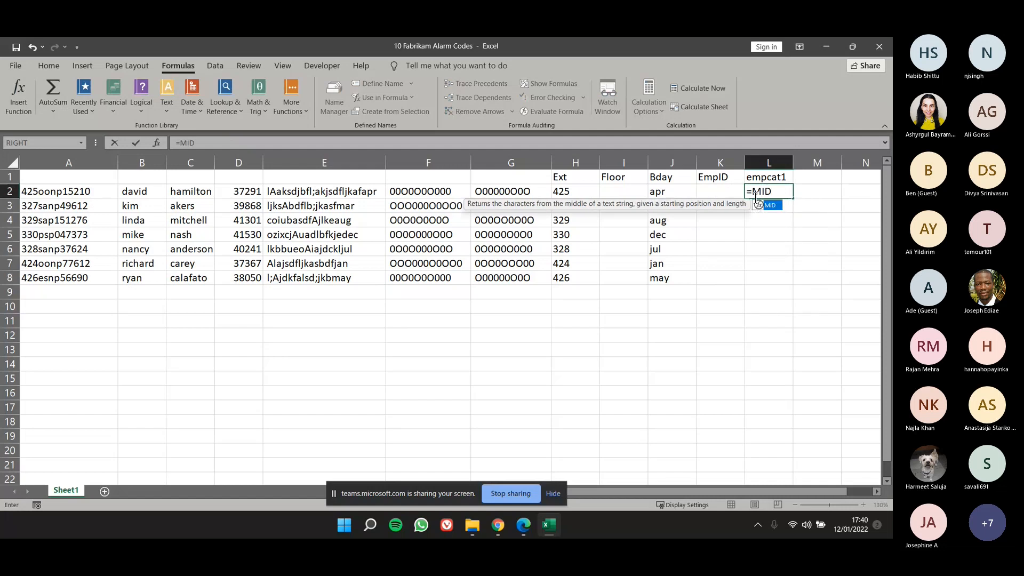
text(()
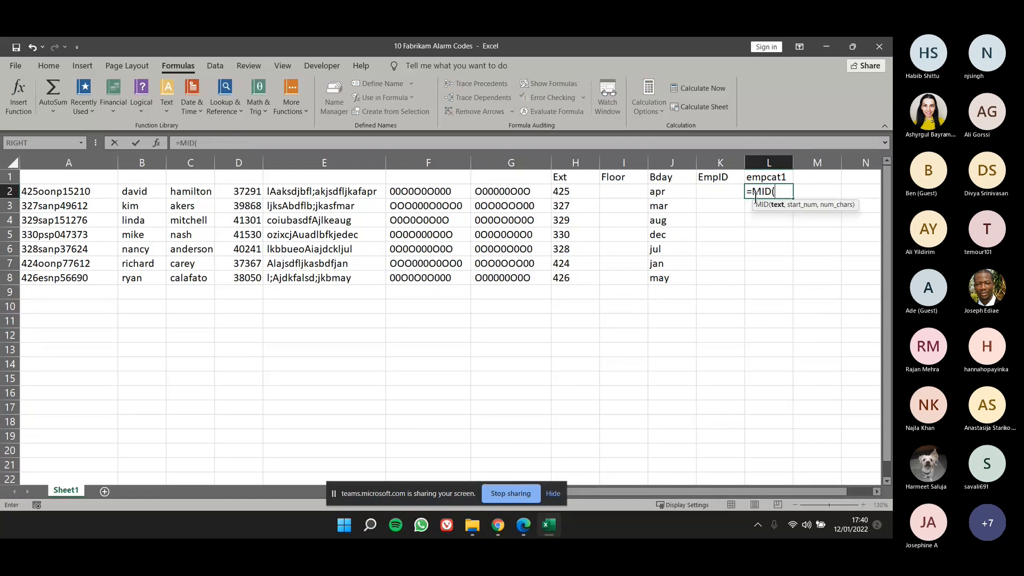
click(156, 142)
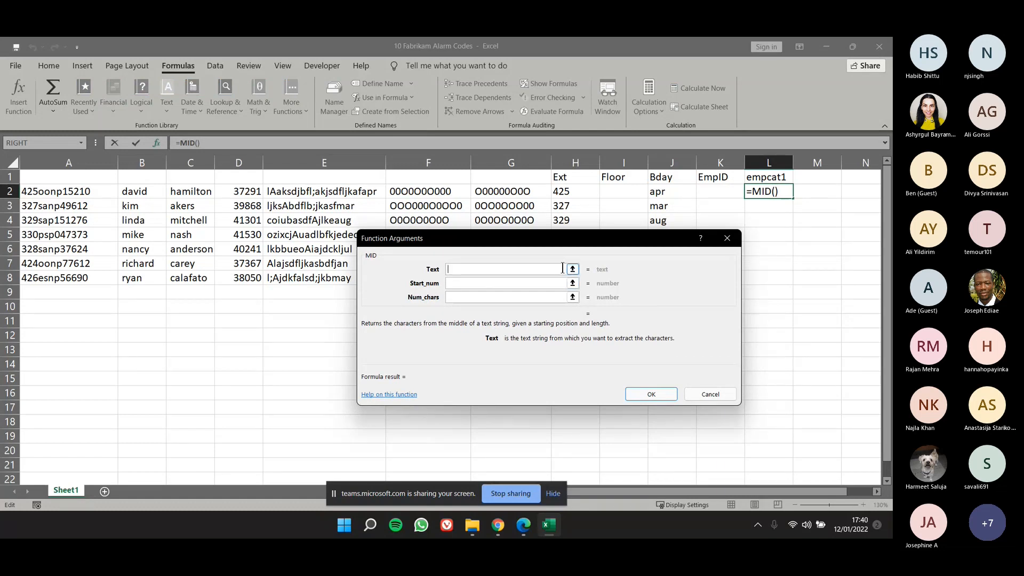
click(74, 190)
click(491, 283)
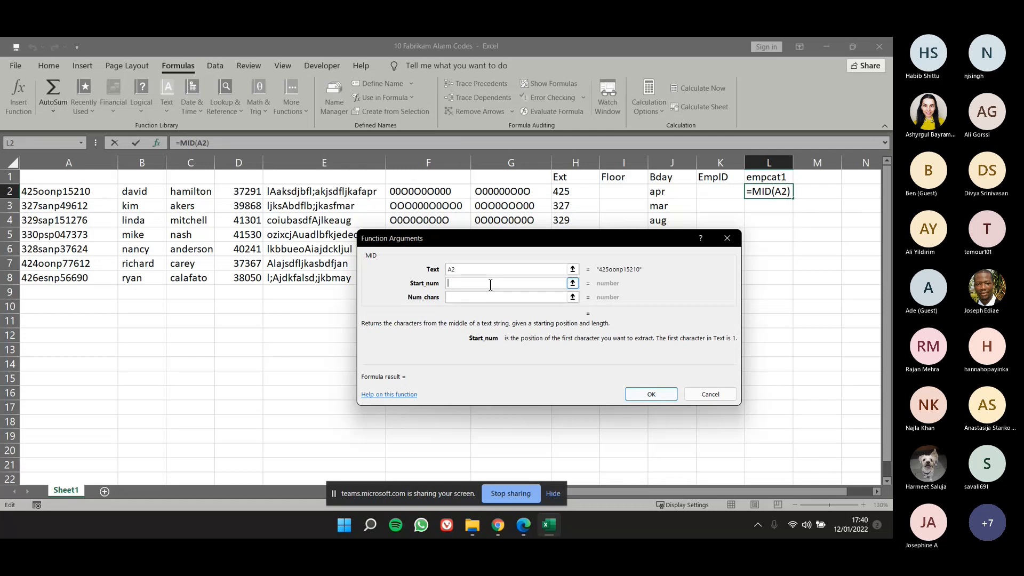
text(4)
click(482, 300)
click(482, 301)
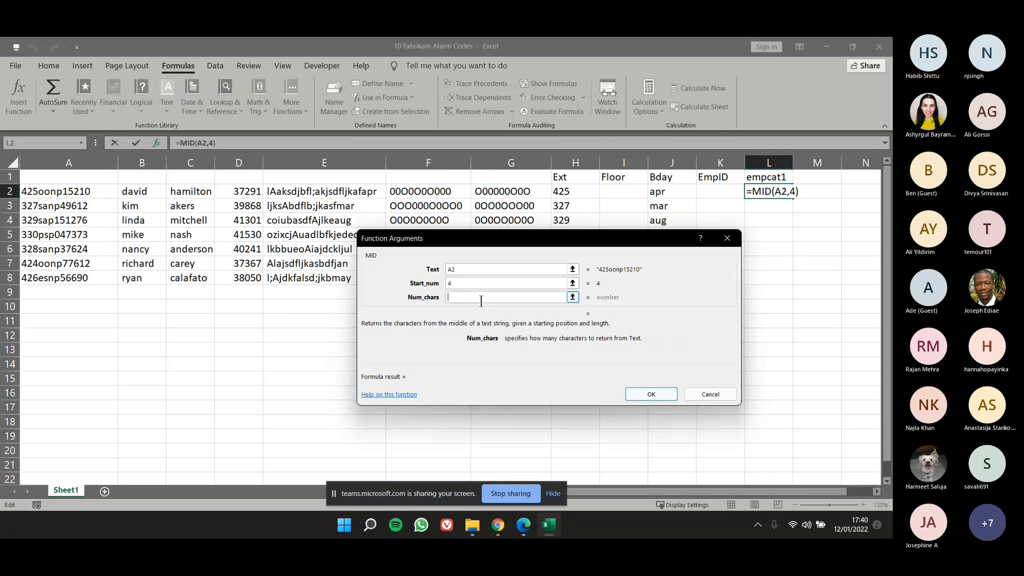
text(2)
click(643, 394)
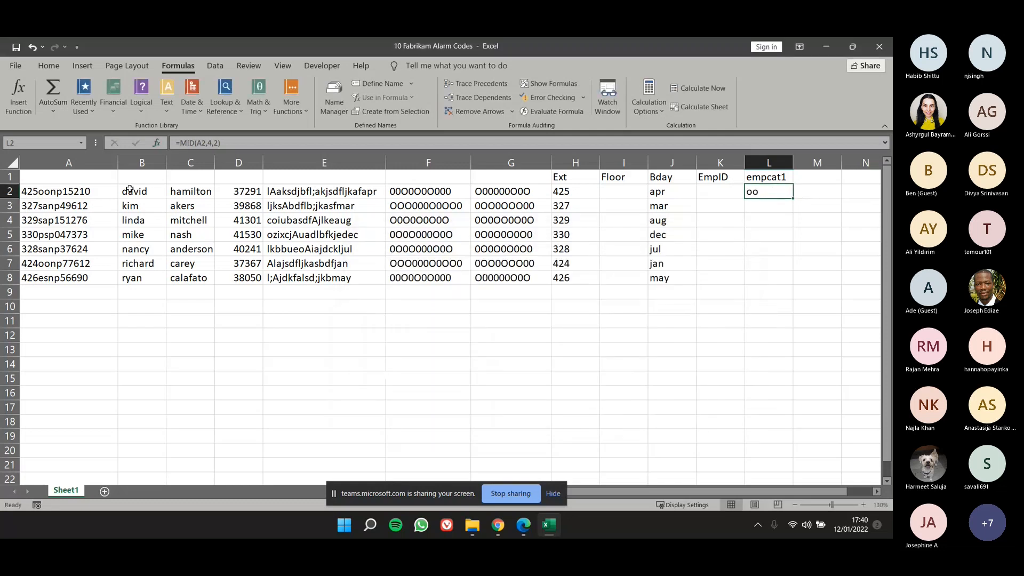
Fill the MID formula from L2 down to L8.
key(Home)
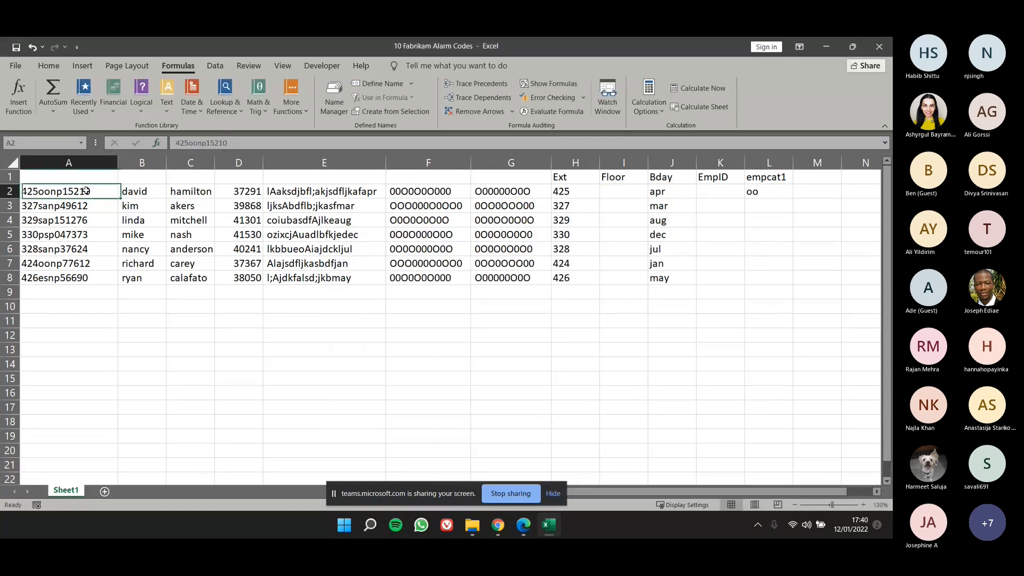
click(768, 192)
drag(792, 198, 793, 284)
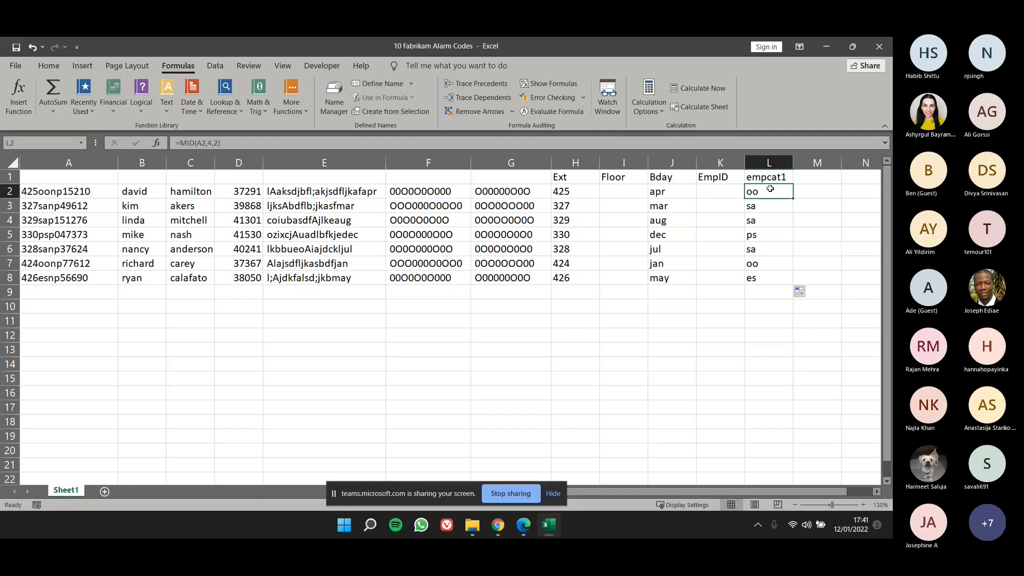
Examine the leading and middle characters of A2 and A3 to compare them with the empcat1 results.
click(47, 191)
double_click(24, 191)
drag(24, 191, 44, 191)
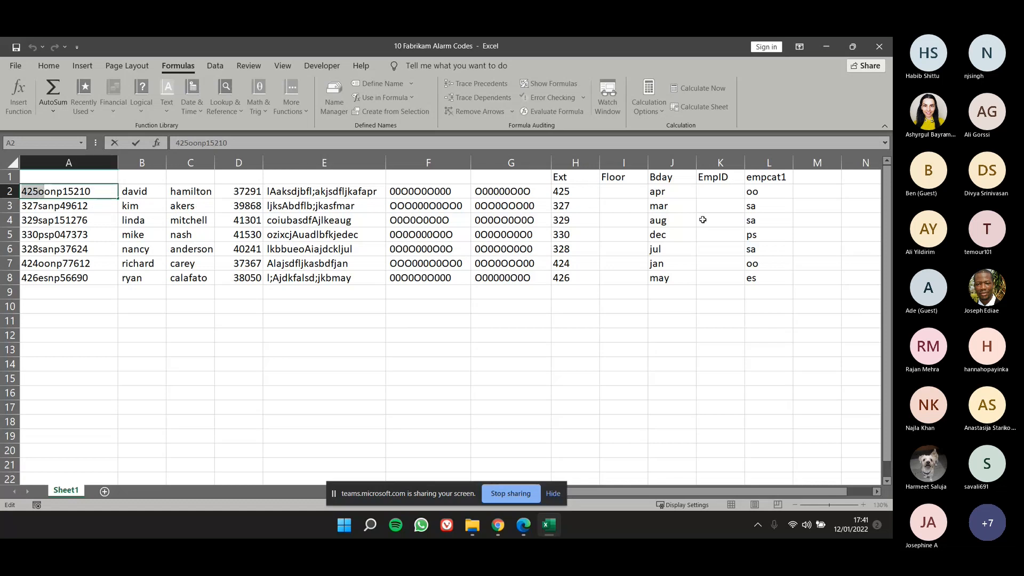
click(762, 195)
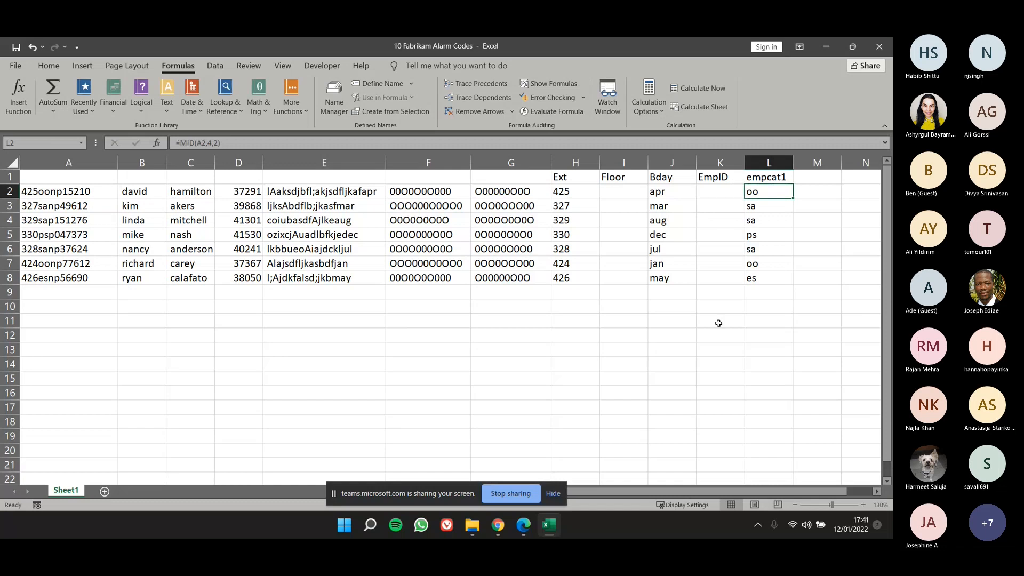
double_click(50, 205)
drag(39, 205, 48, 206)
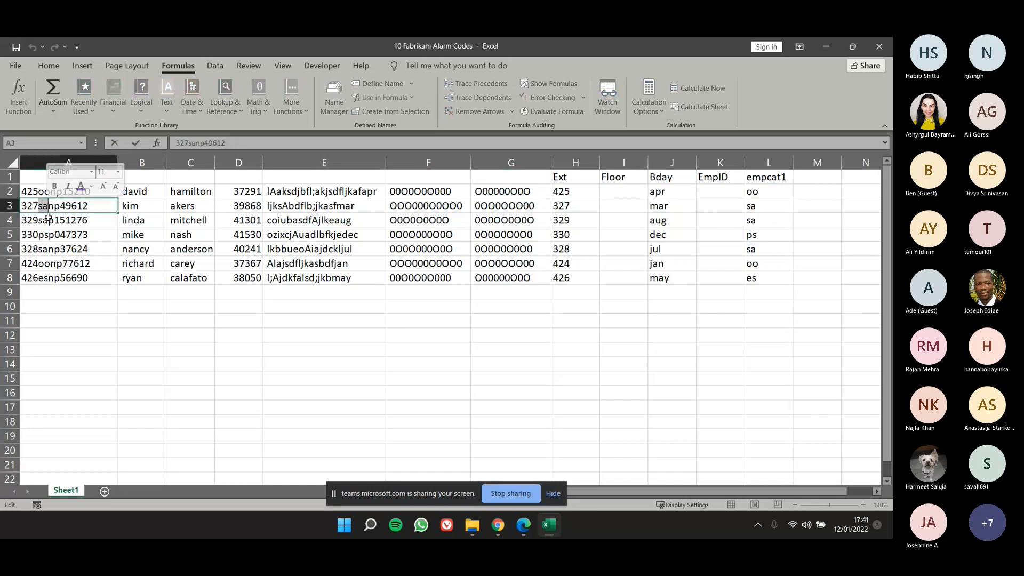
click(48, 218)
Try extracting three characters with the MID formula in L2, and undo the change.
click(763, 193)
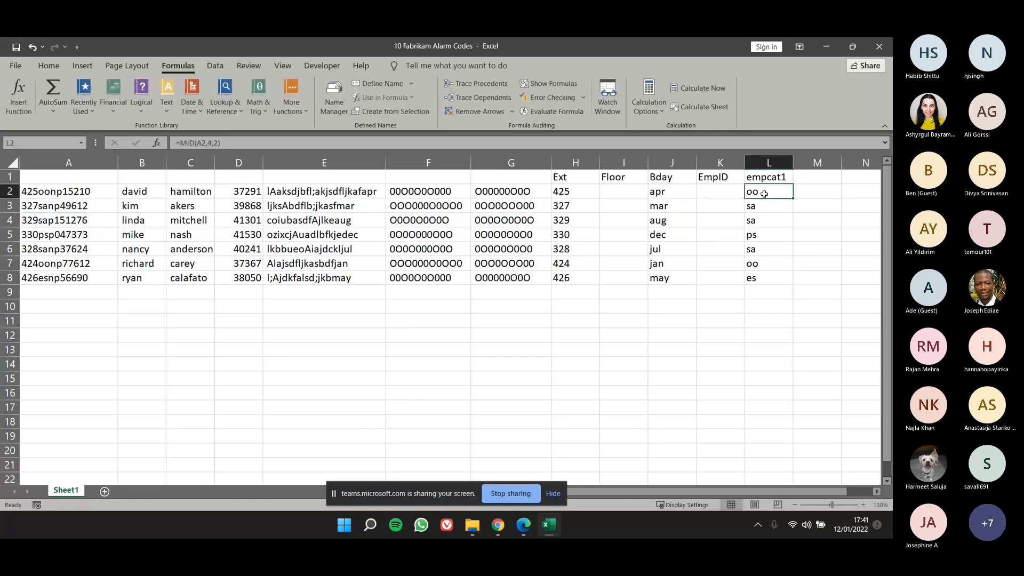
click(217, 143)
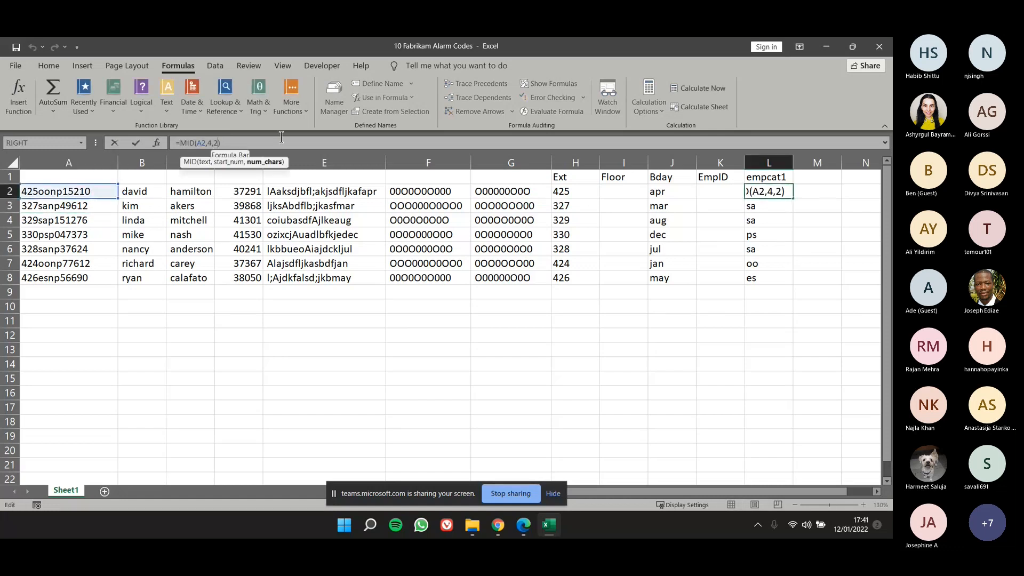
key(Return)
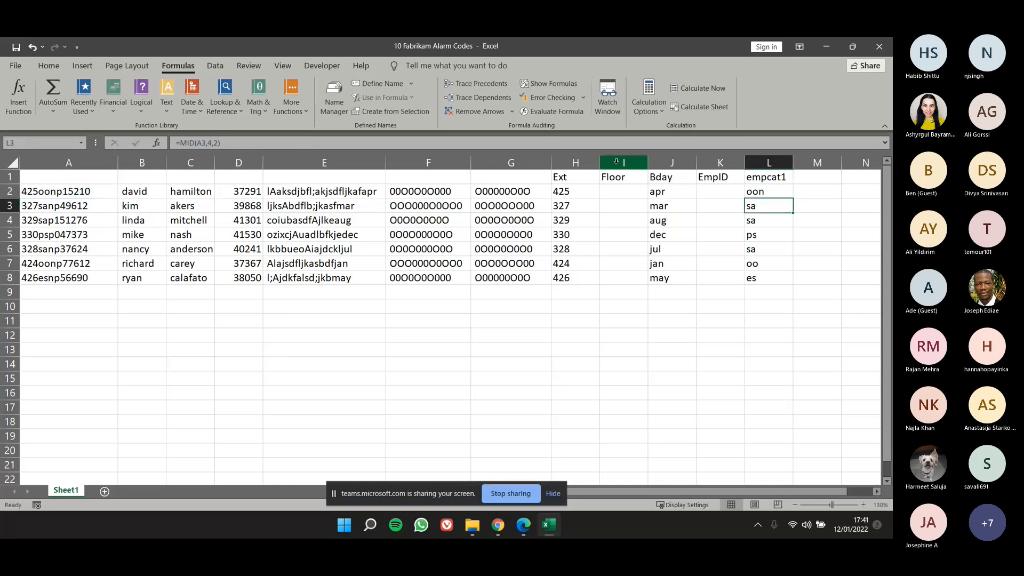
key(ctrl+z)
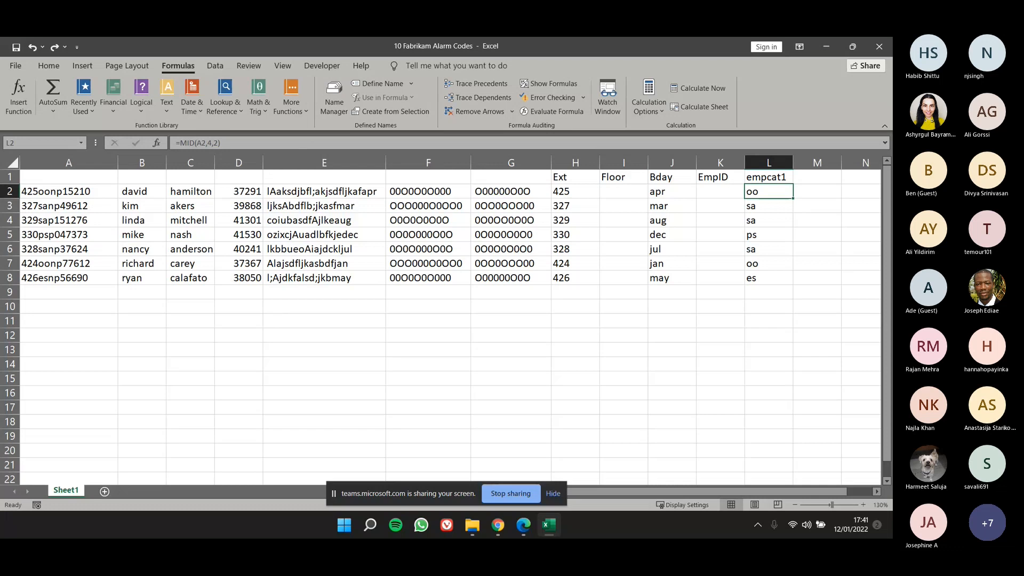
Enter the headers first in M1 and last in N1.
click(151, 188)
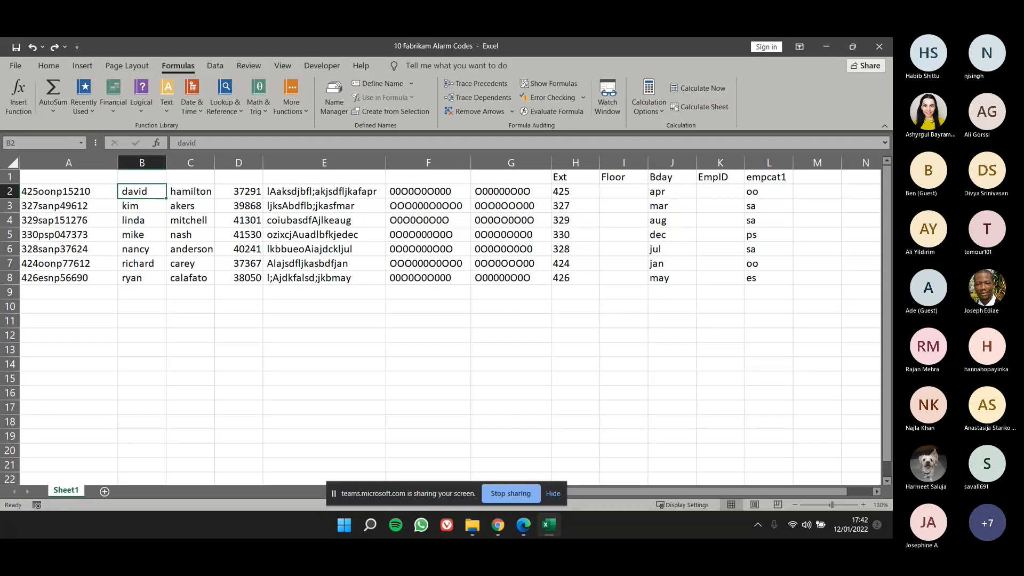
click(816, 180)
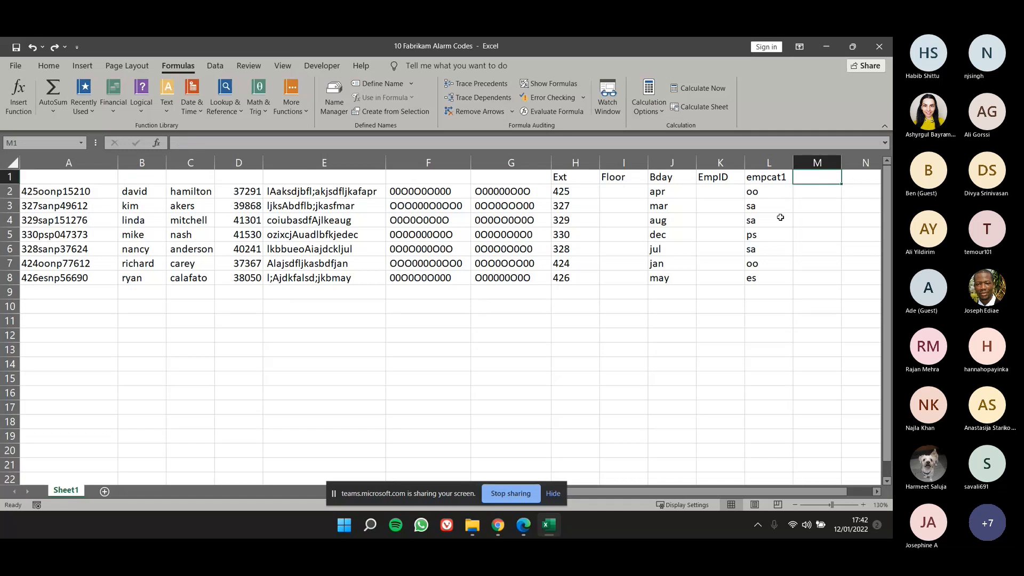
text(f)
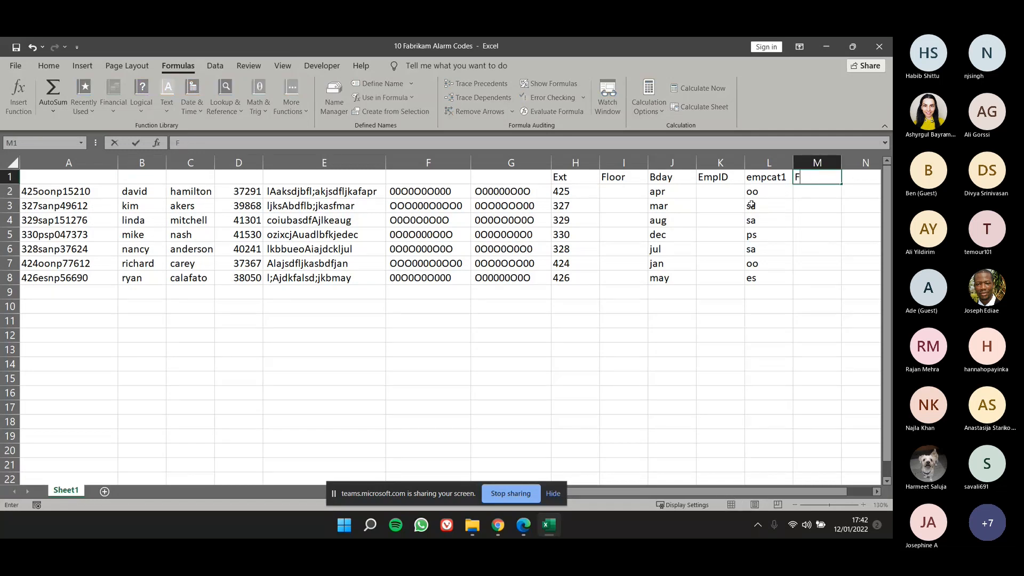
text(irst)
key(Tab)
text(last)
key(Tab)
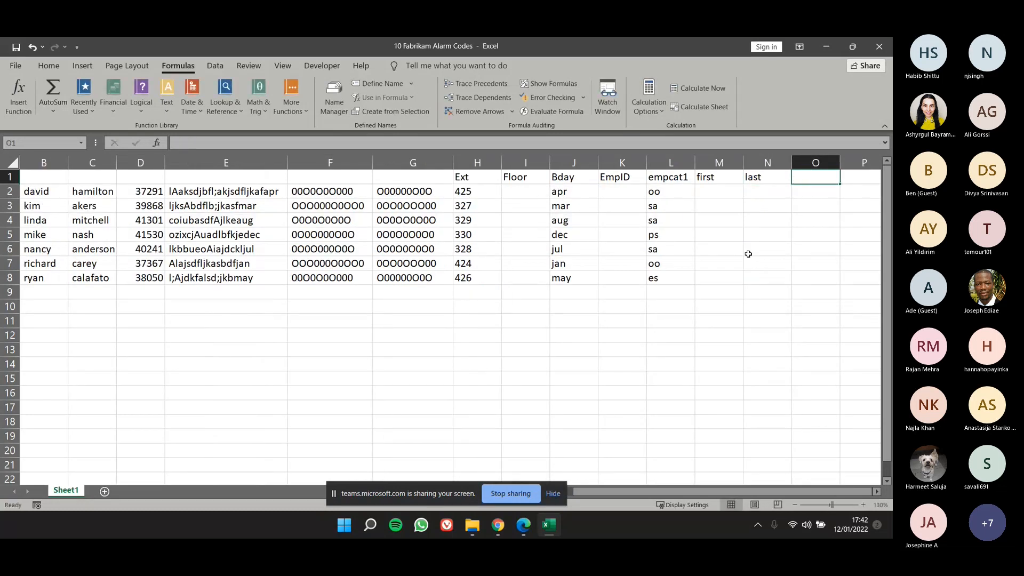
Enter the formula =TRIM(B2) in M2 to strip extra spaces from the first name.
key(Return)
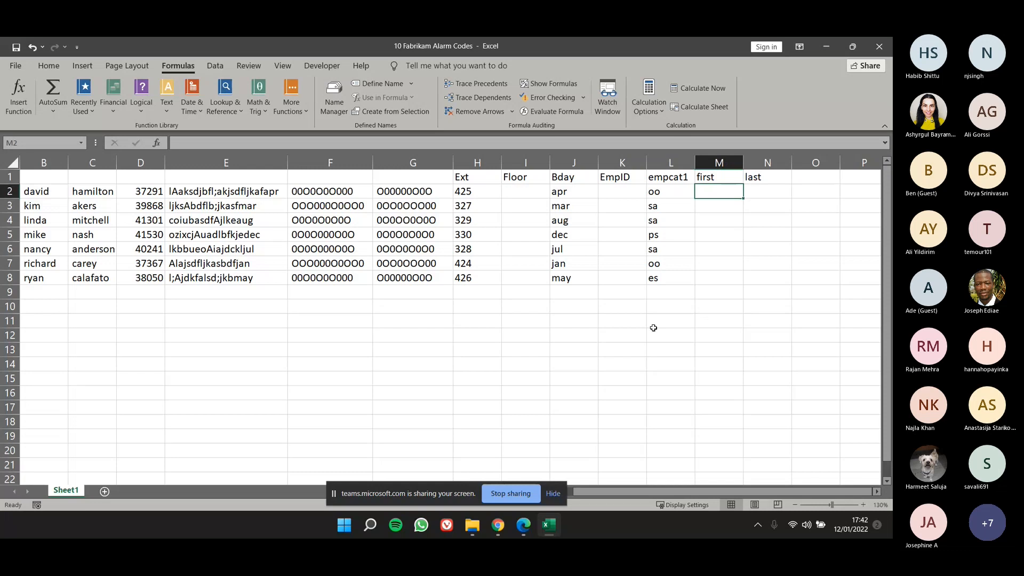
text(=)
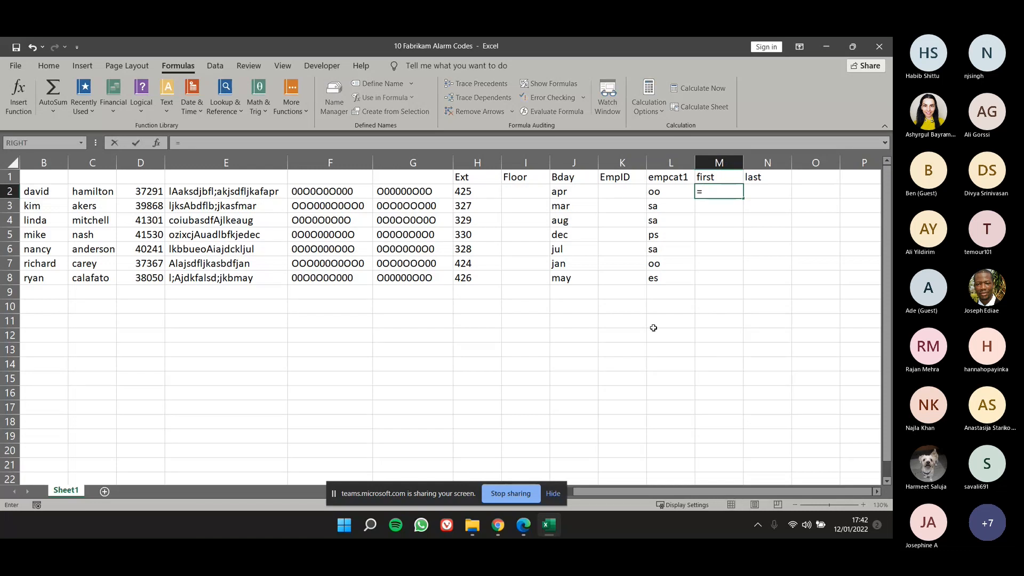
text(Tr)
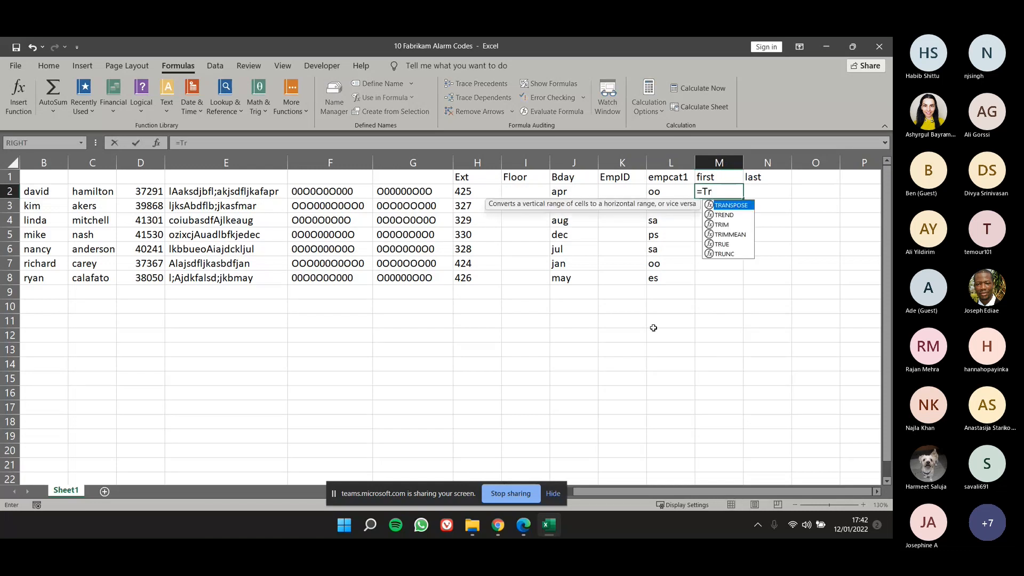
text(im)
key(Tab)
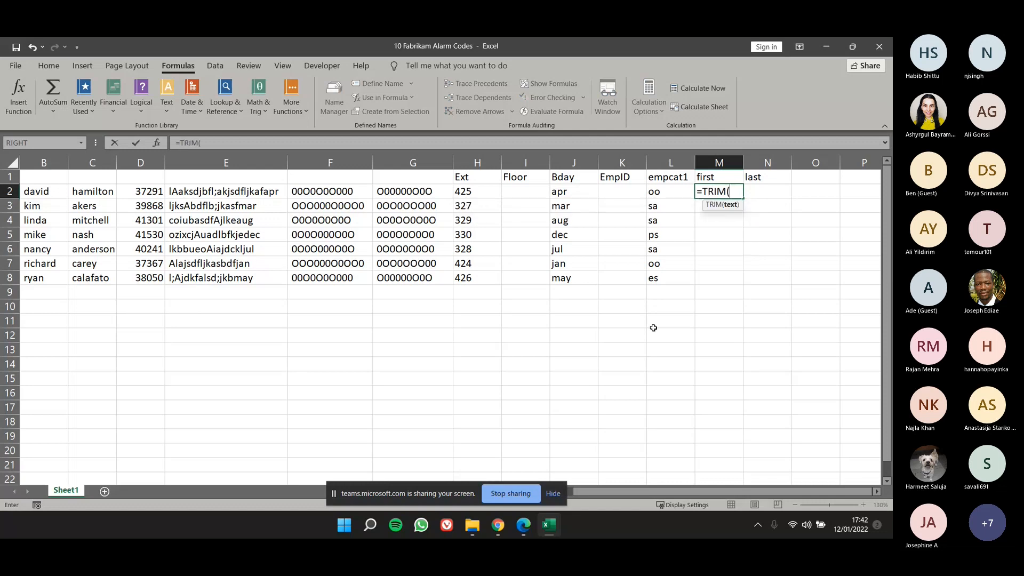
drag(700, 491, 621, 494)
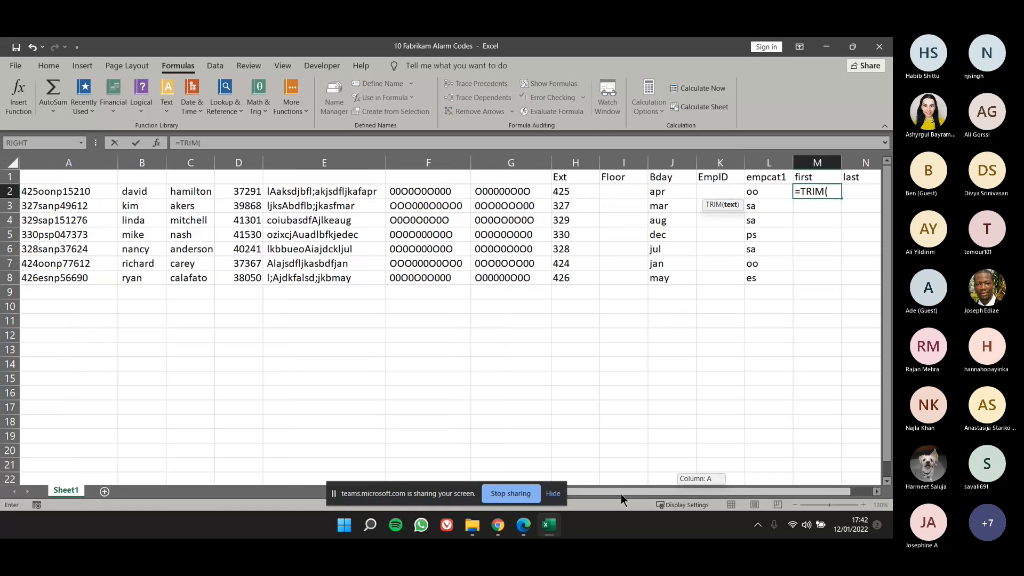
click(126, 191)
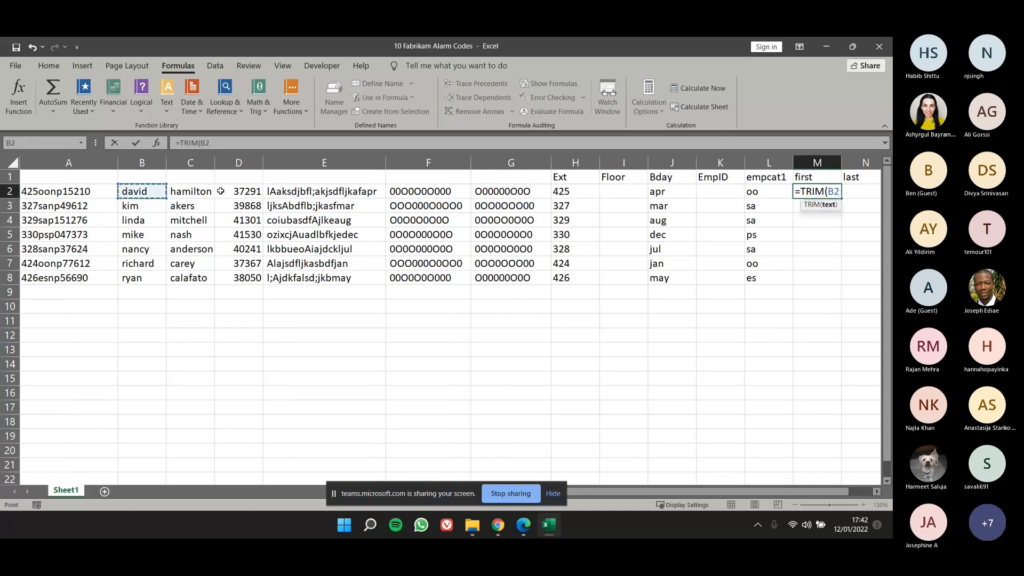
key(Return)
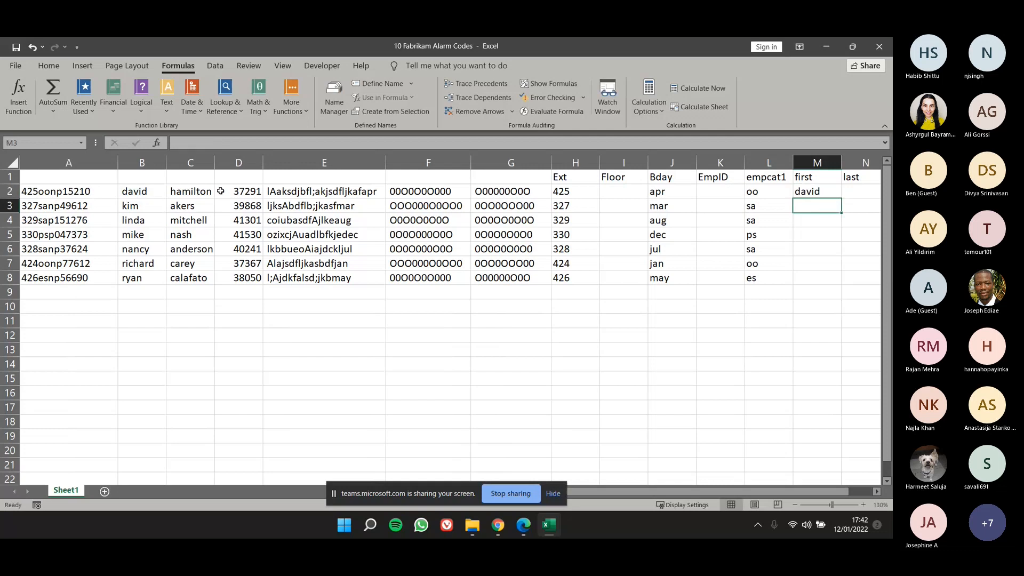
Examine the arguments of the TRIM formula in M2 and the leading space in its source cell B2.
click(821, 190)
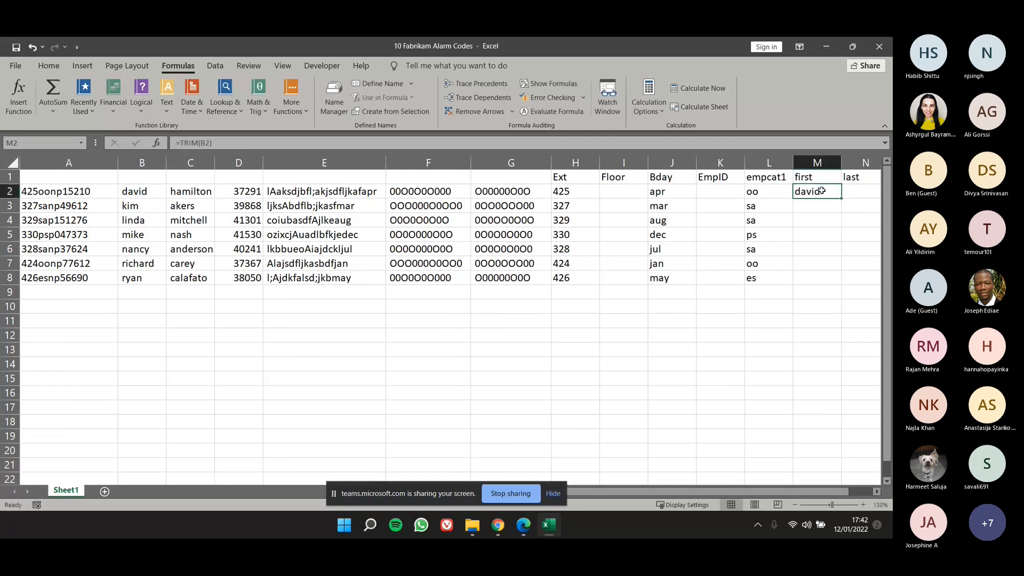
click(156, 143)
drag(587, 248, 489, 196)
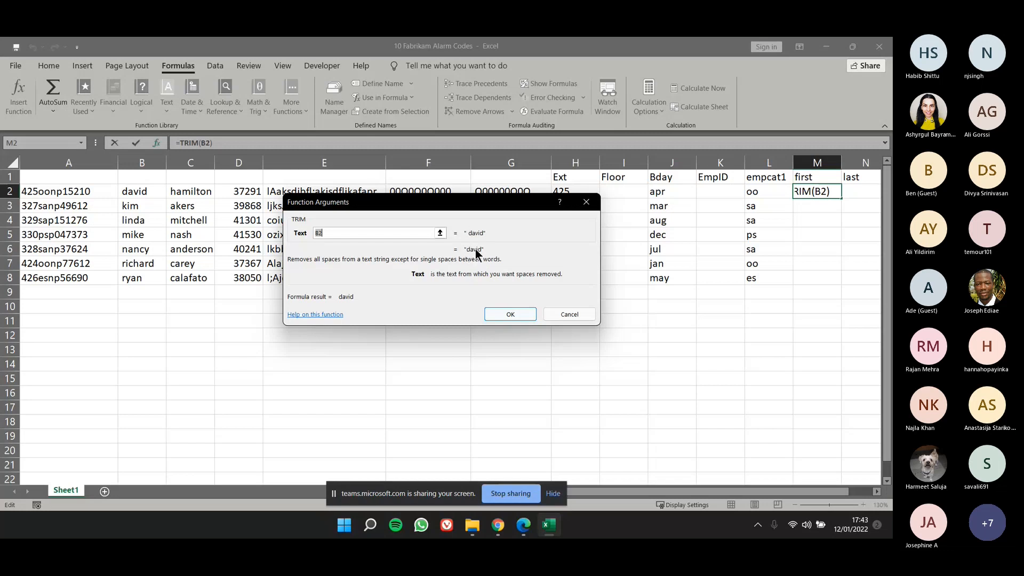
click(576, 207)
double_click(139, 193)
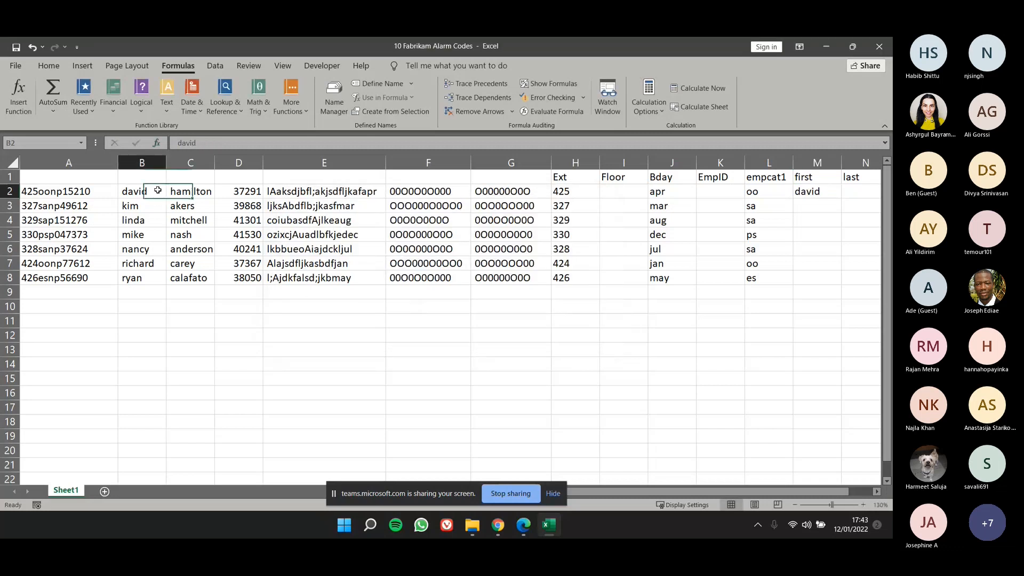
click(123, 193)
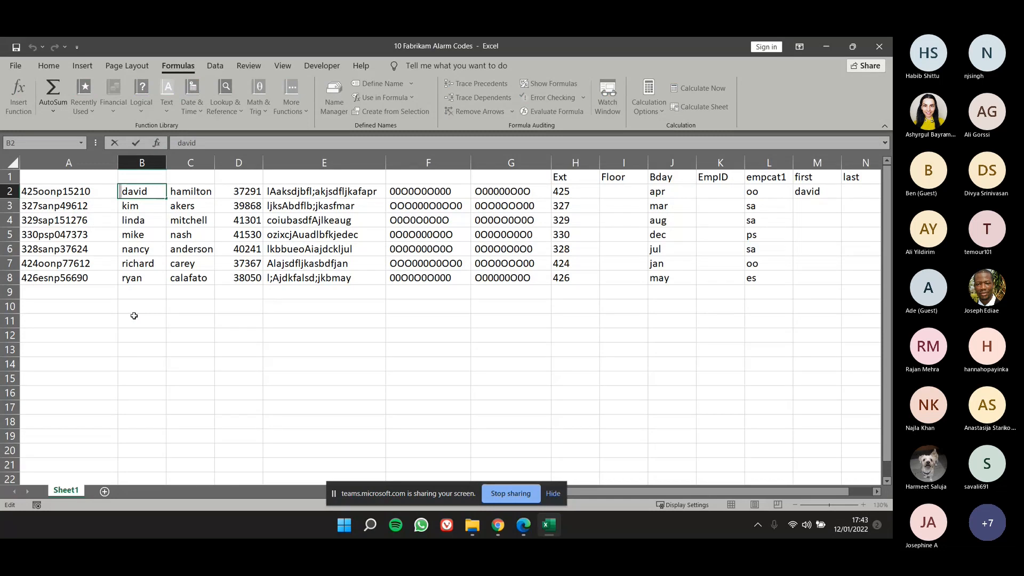
key(Return)
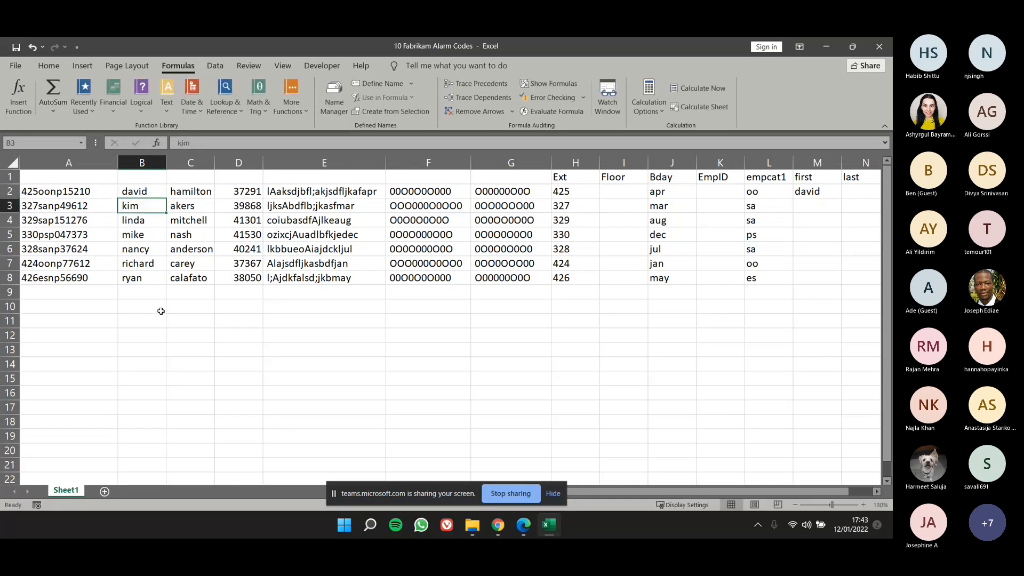
click(134, 192)
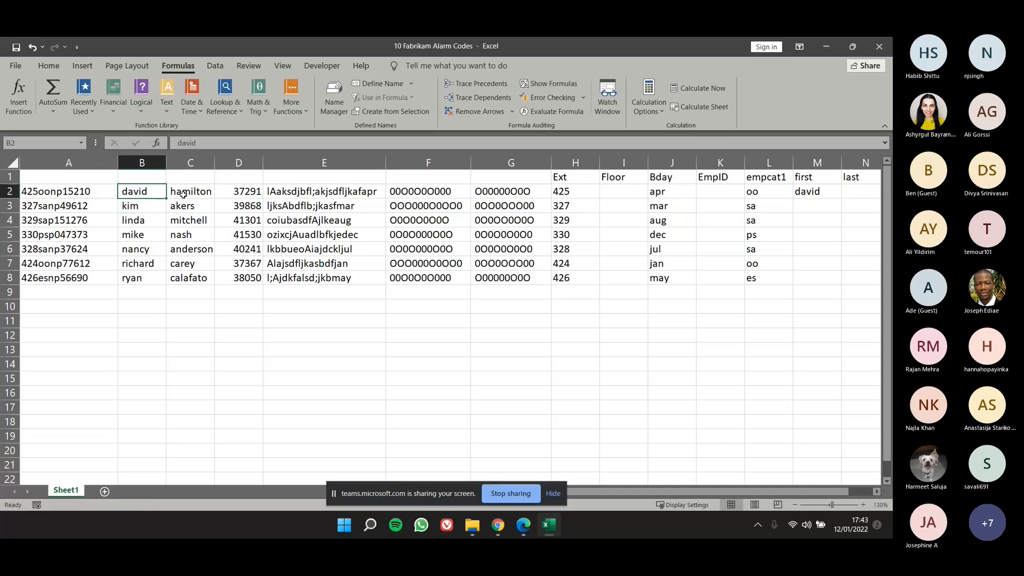
Add extra spaces before and after the last name in C2.
click(170, 189)
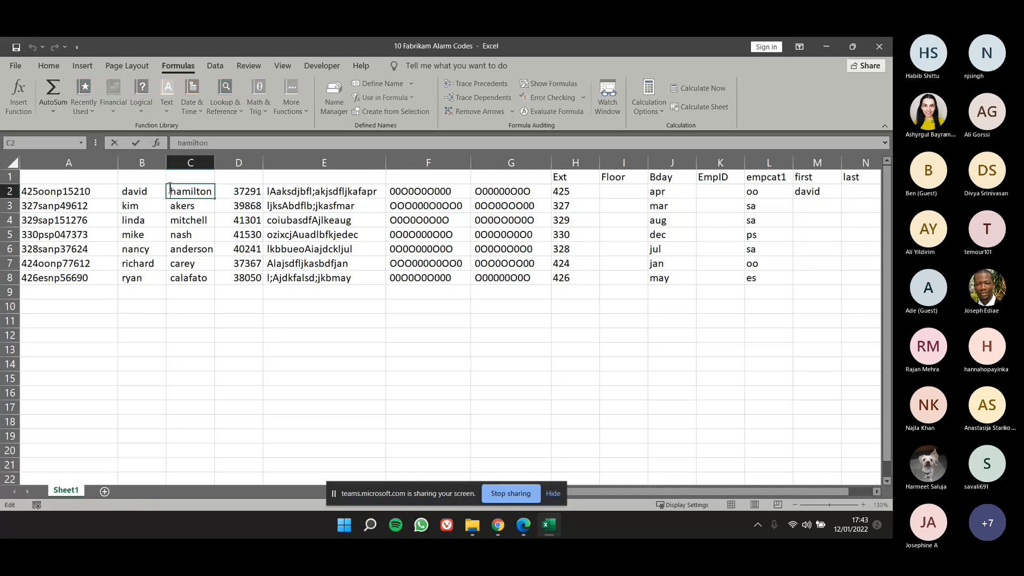
double_click(199, 190)
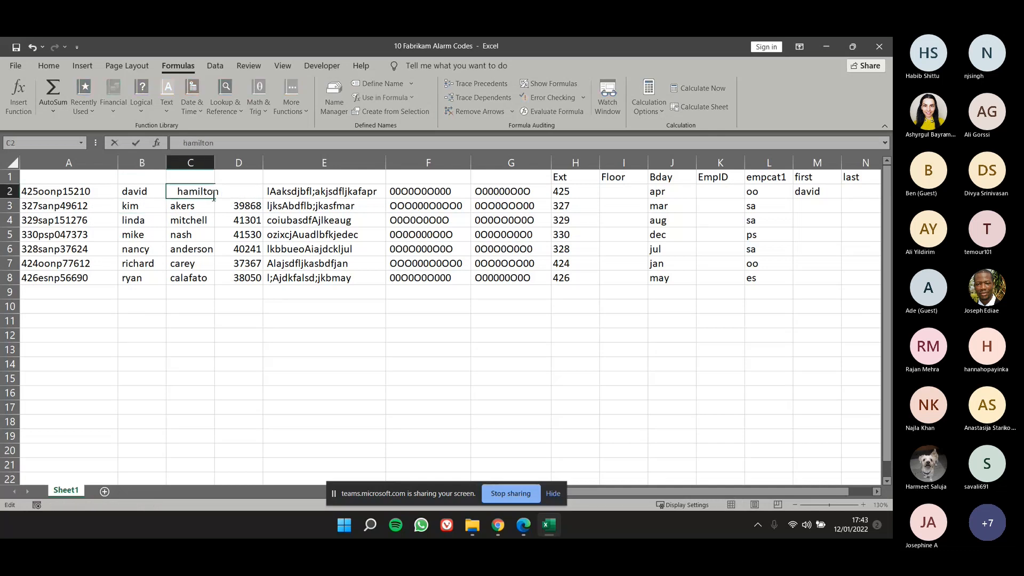
click(221, 190)
click(206, 230)
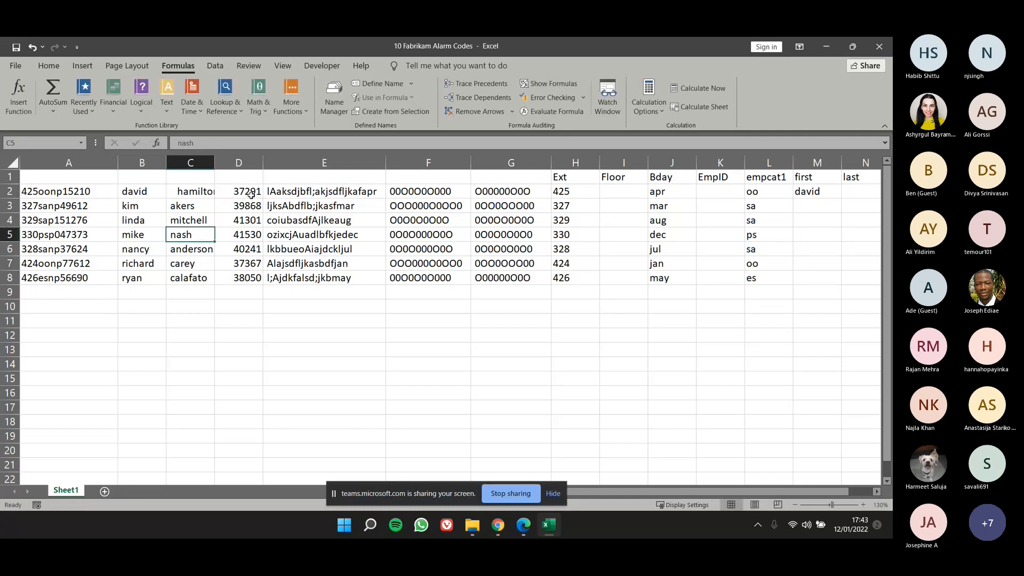
Enter =TRIM(C2) in N2 using the function arguments dialog, and compare the result with C2.
click(855, 192)
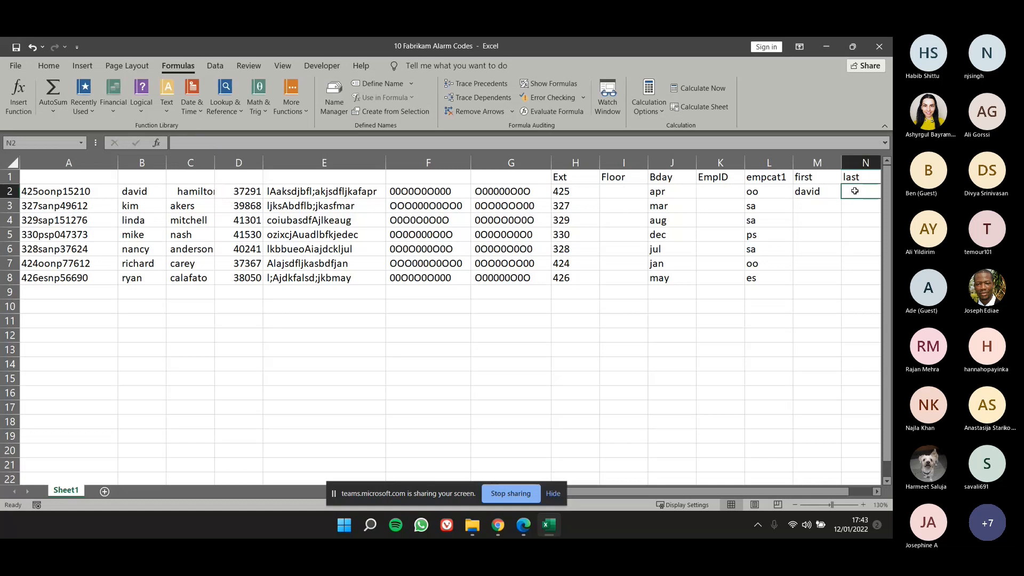
text(=trim)
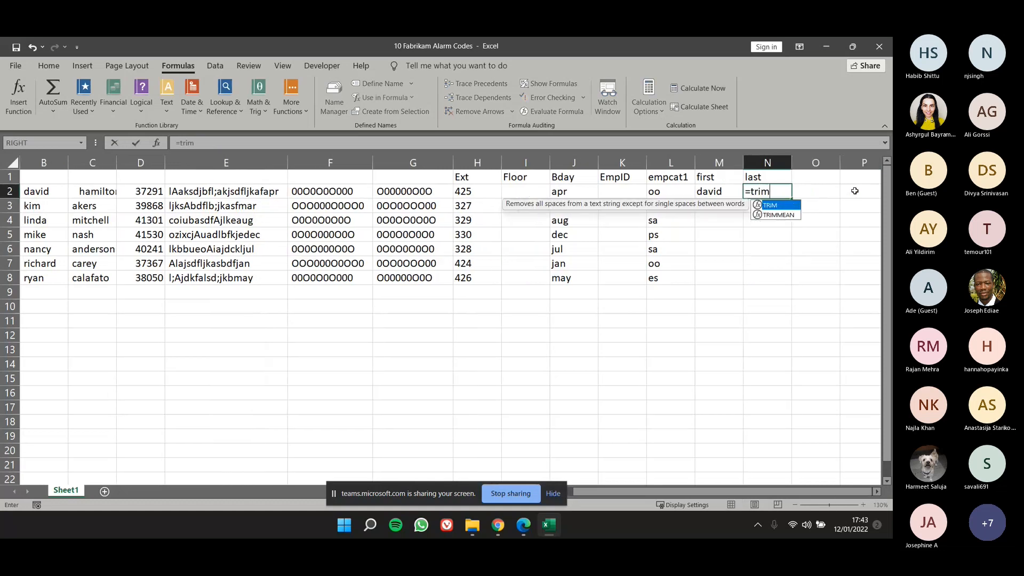
key(Tab)
click(165, 145)
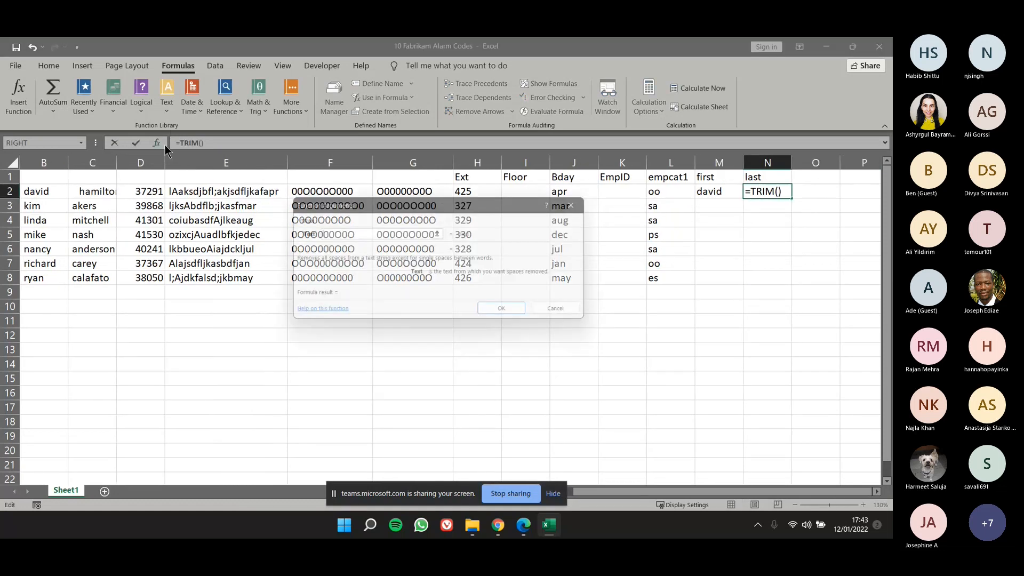
click(100, 187)
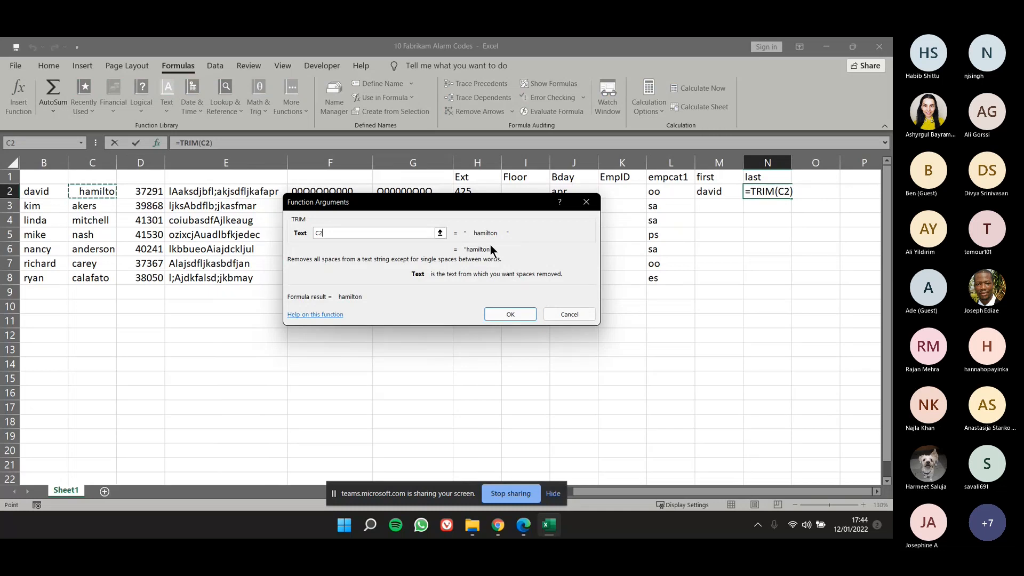
click(498, 315)
click(525, 320)
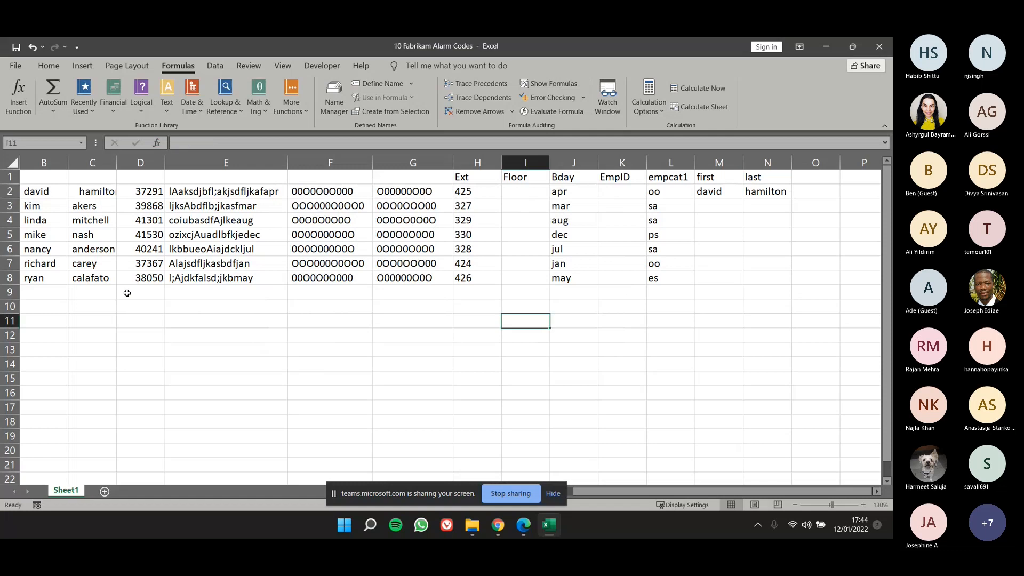
click(103, 190)
click(746, 193)
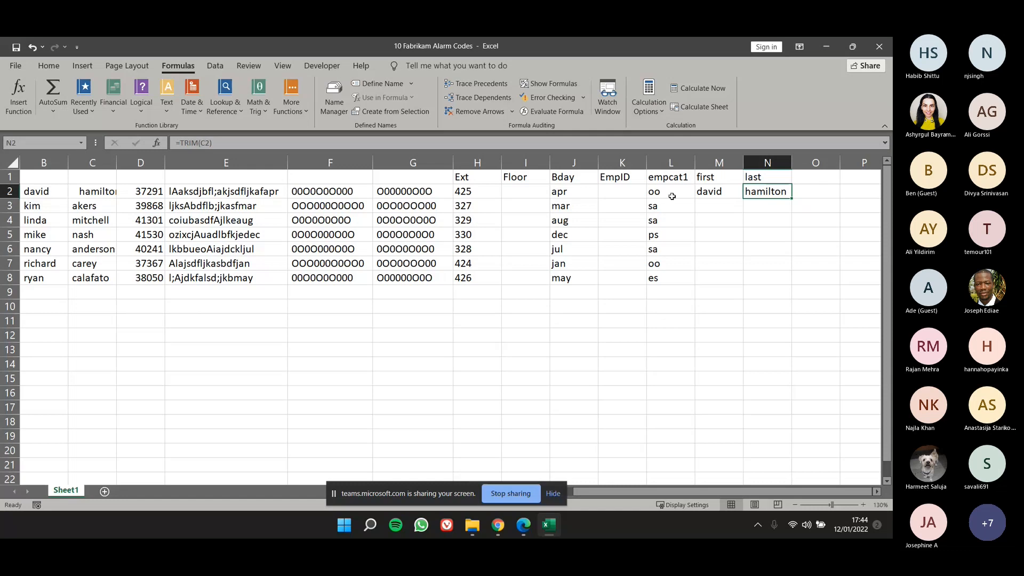
Enter the header proper in O1.
click(821, 172)
text(proper)
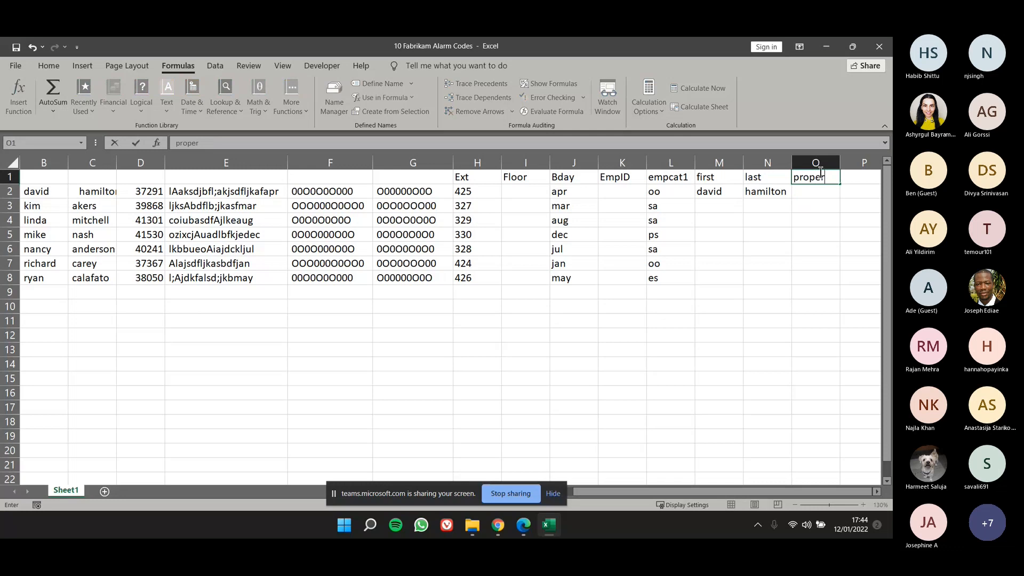
key(Return)
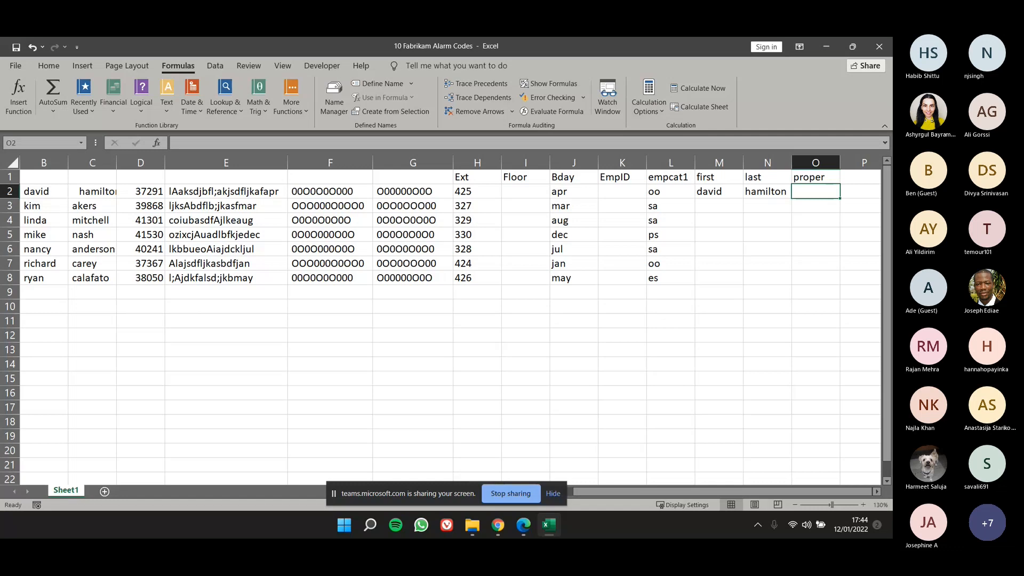
Enter =PROPER(M2) in O2 through the function arguments dialog to capitalize the trimmed first name.
text(=)
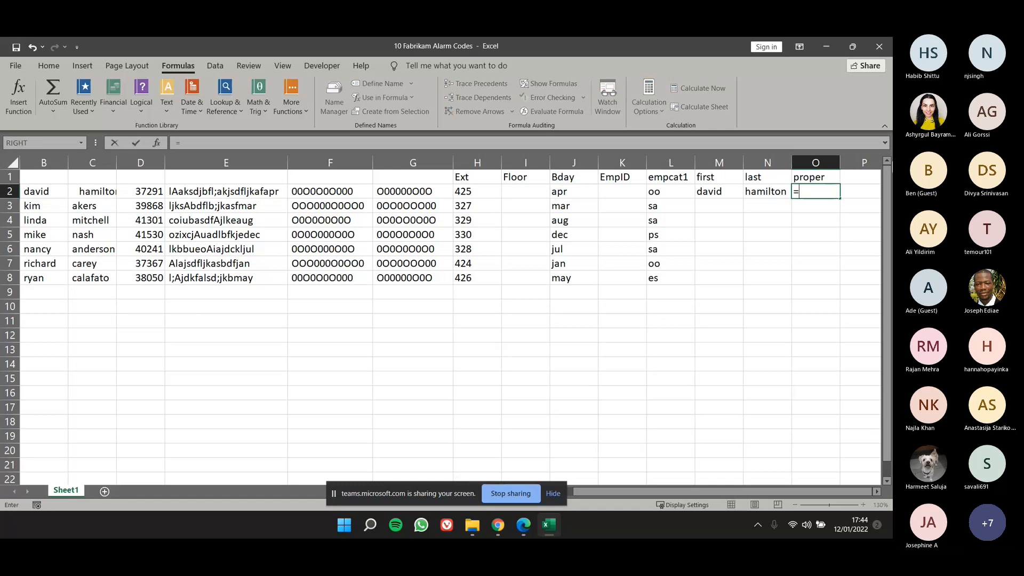
text(prope)
key(Tab)
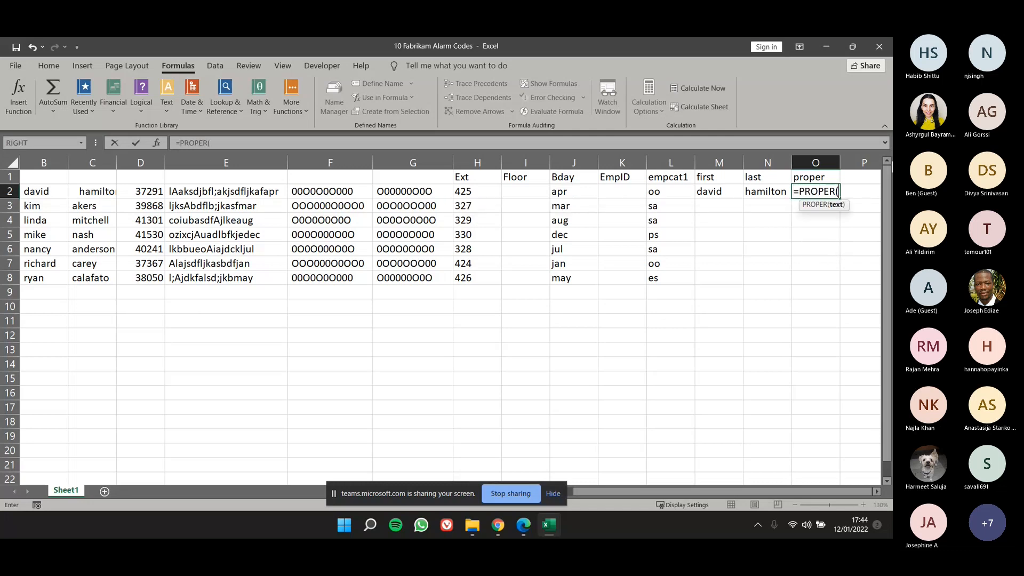
click(155, 143)
drag(410, 200, 450, 296)
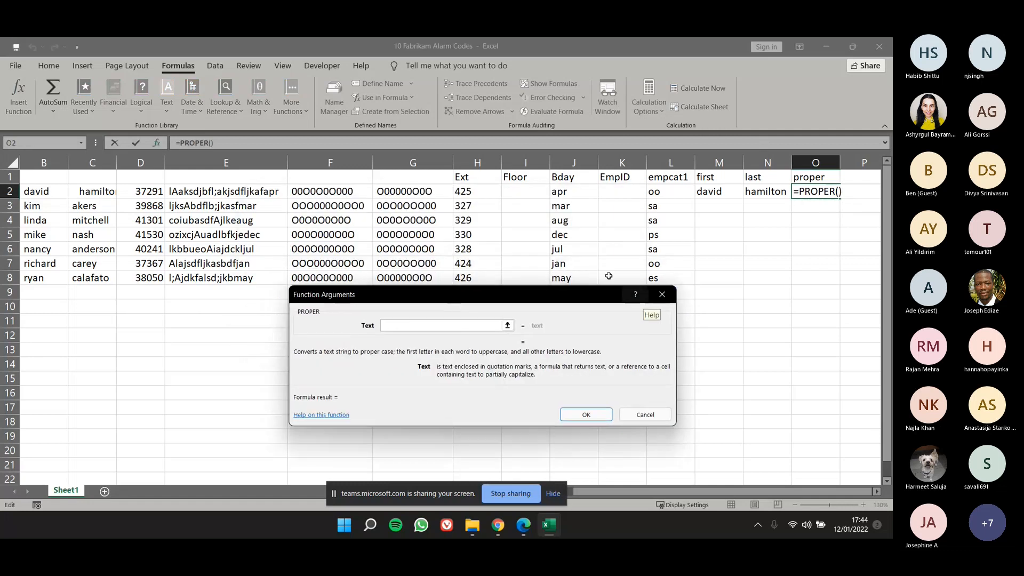
click(701, 195)
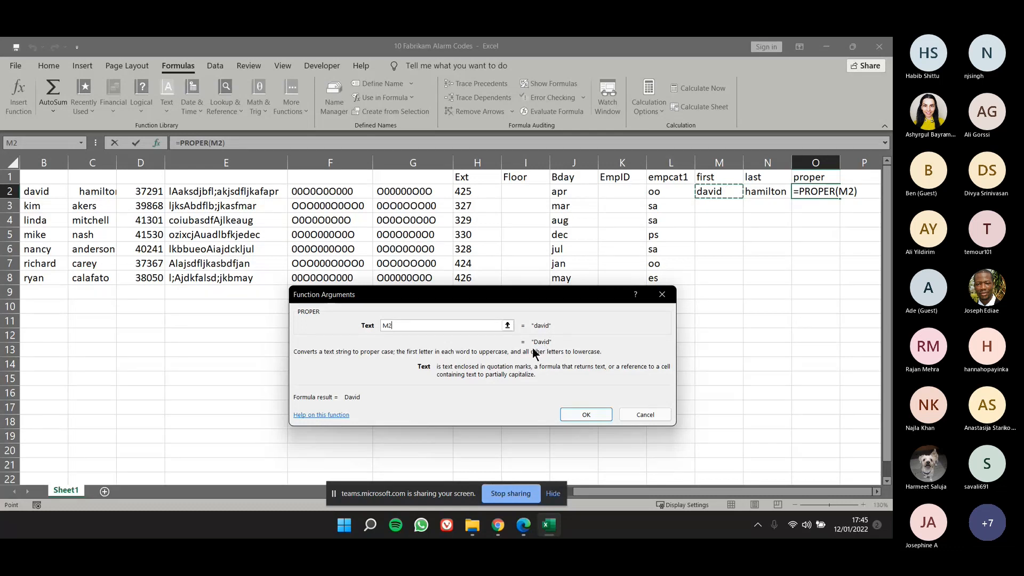
click(584, 414)
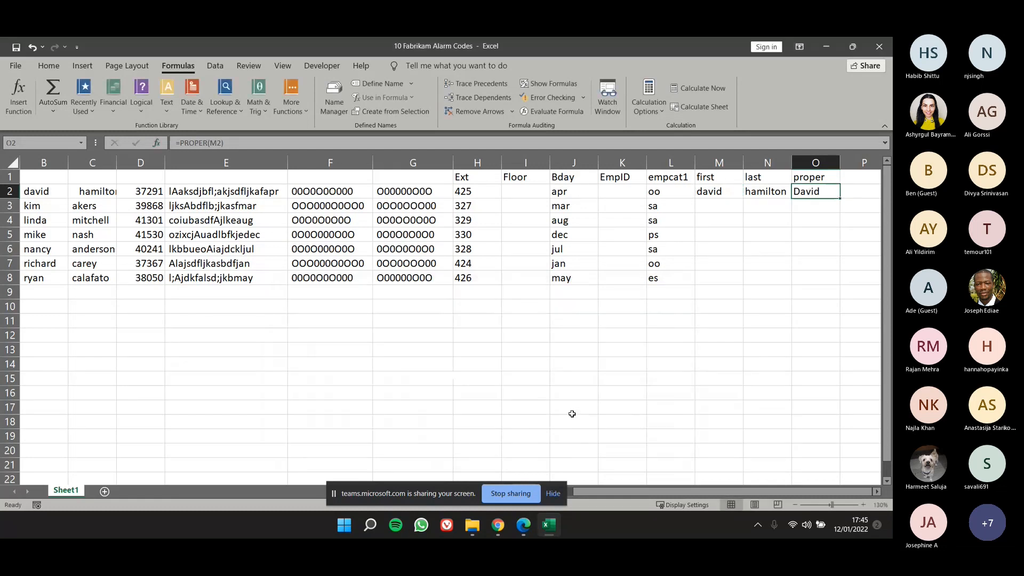
click(593, 369)
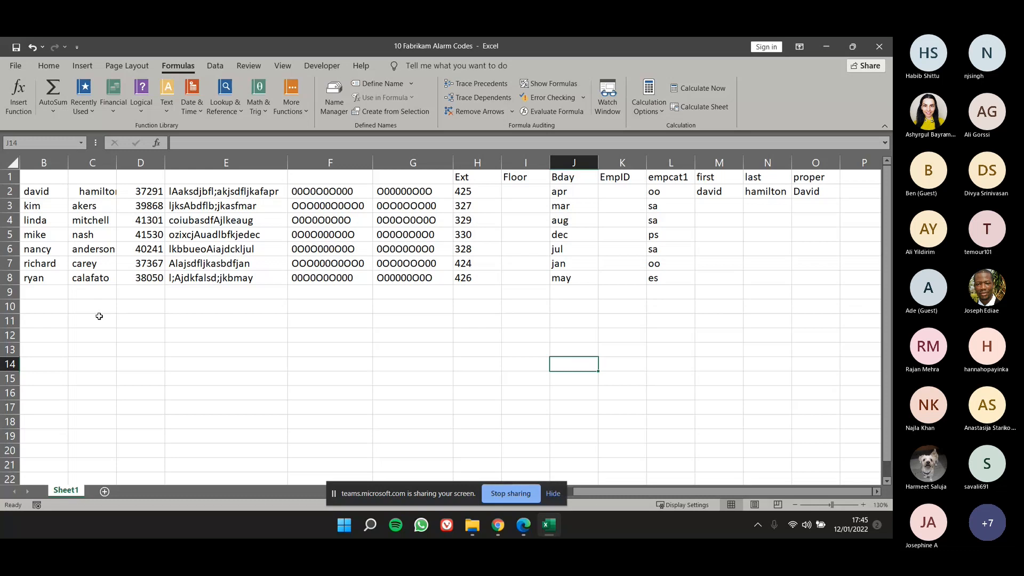
Enter the labels ecpcat1 in D12 and empcat2 in E12.
click(124, 339)
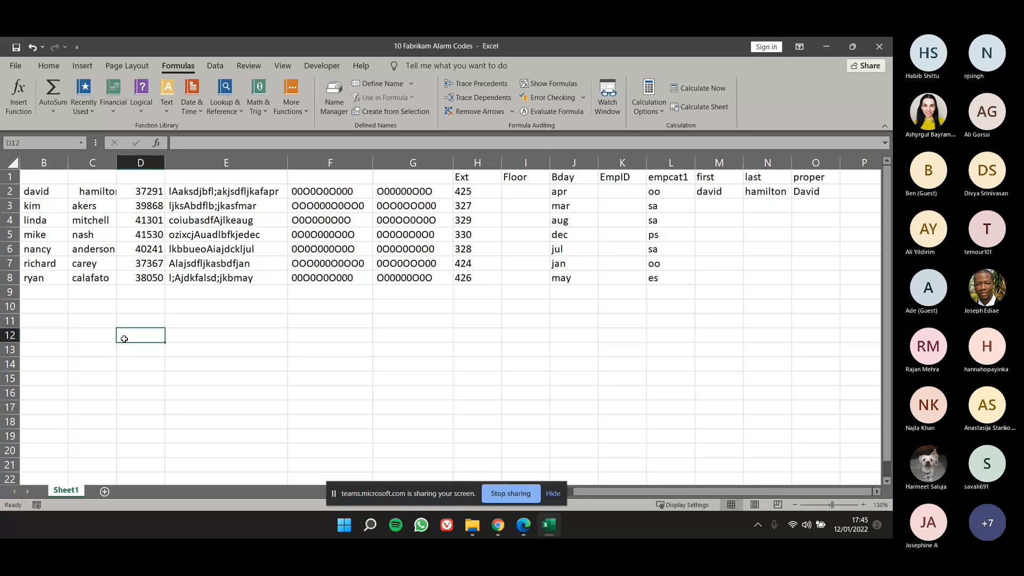
text(ecp)
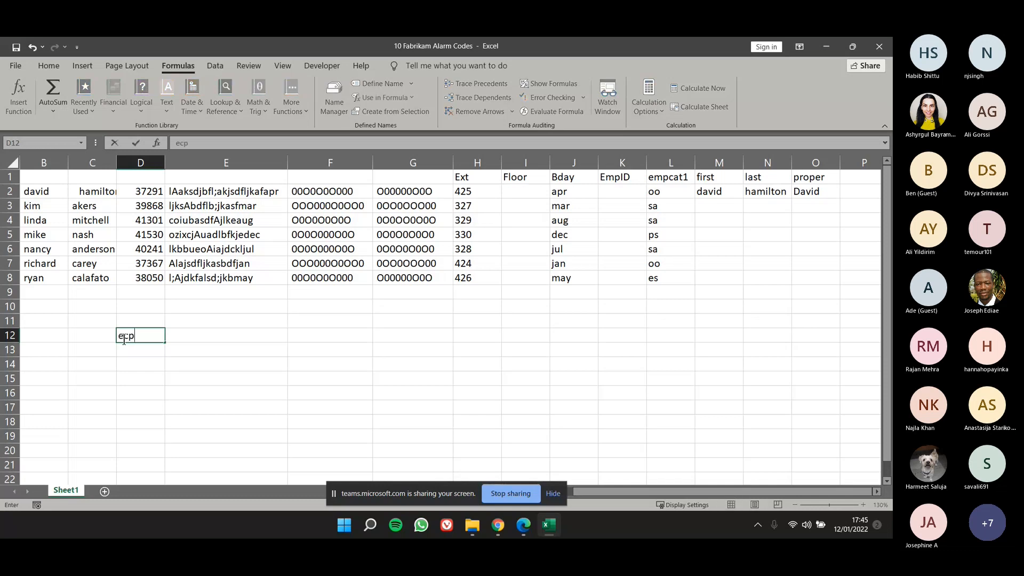
text(cat1)
key(Tab)
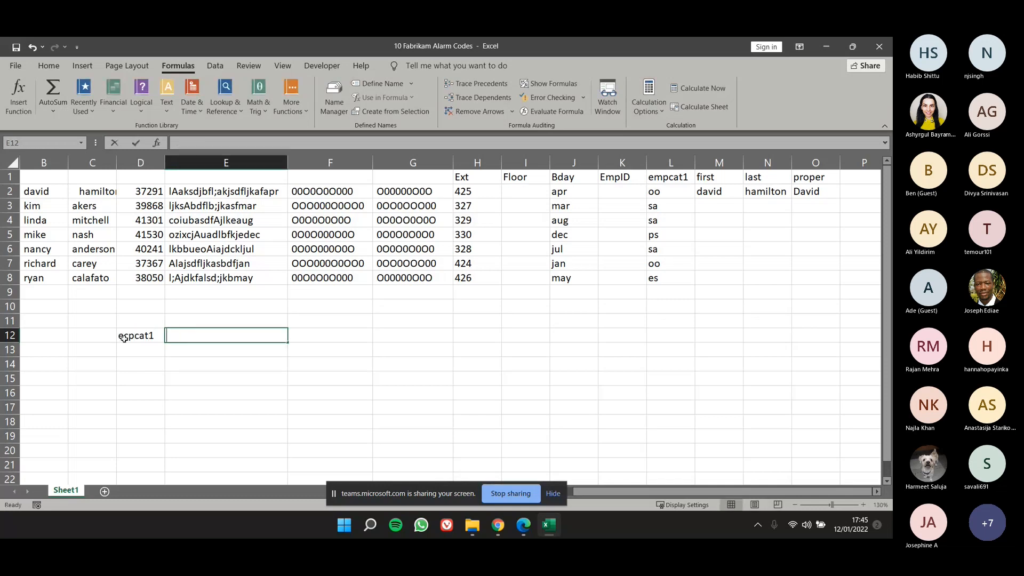
text(empcat2)
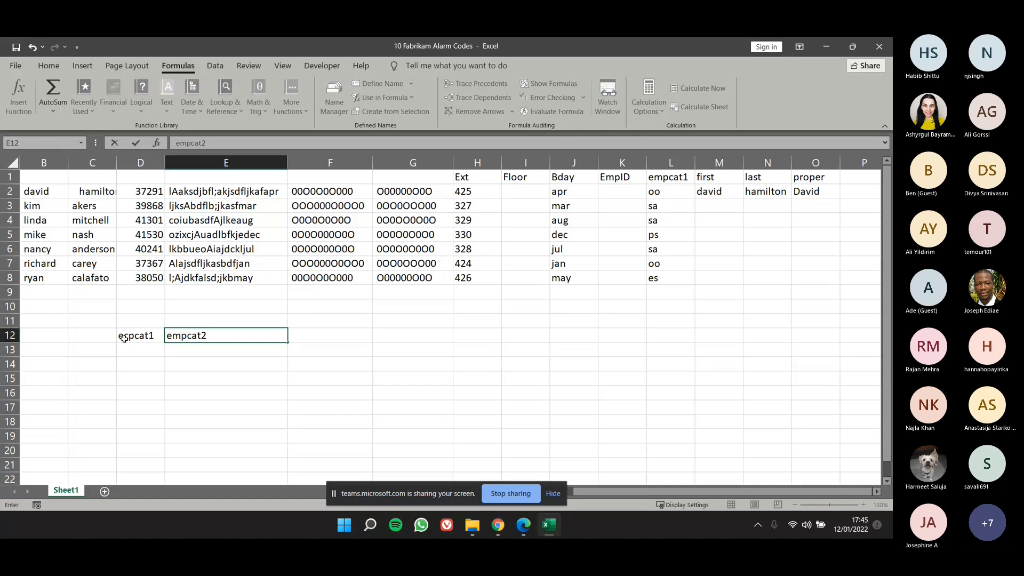
key(Tab)
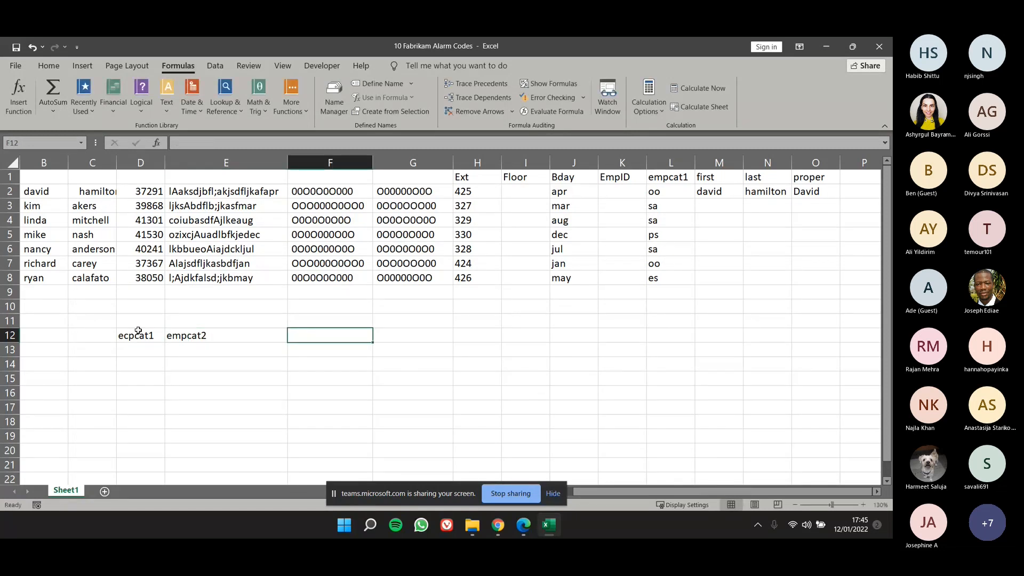
Correct the label in D12 to empcat1.
click(128, 335)
text(empca)
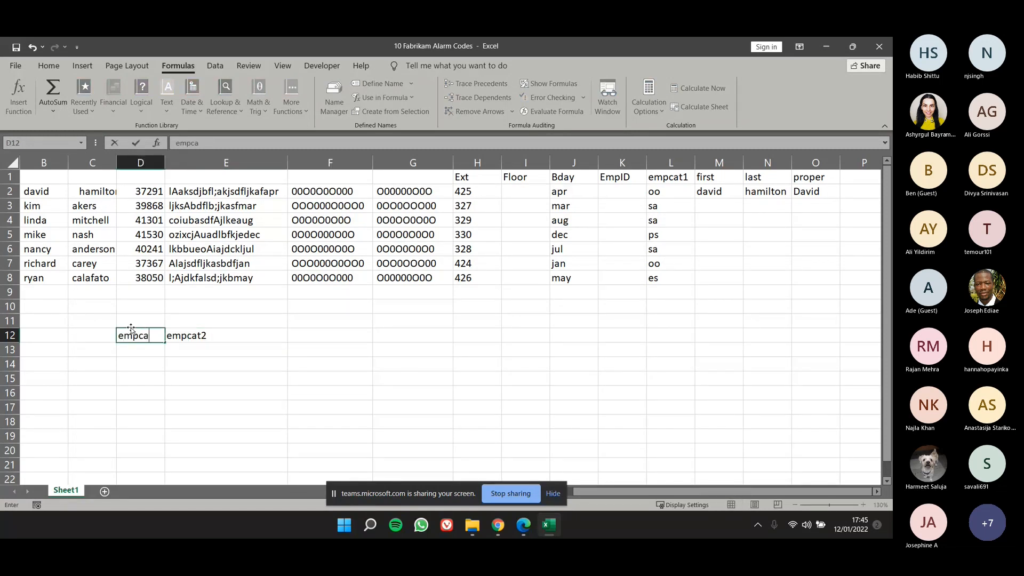
text(t1)
key(Tab)
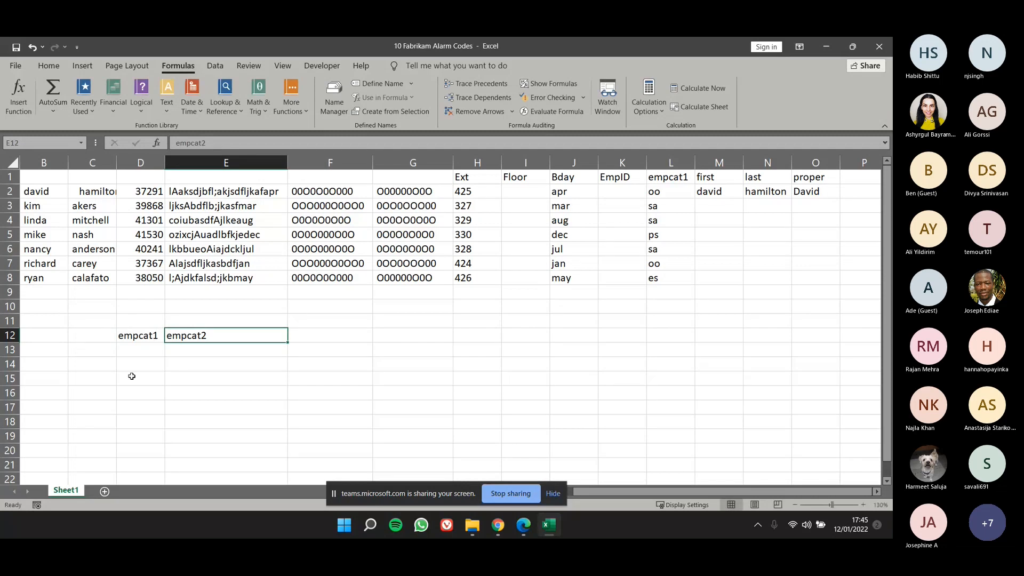
Enter an UPPER formula in D13 that converts the birthday month in J2 to capitals.
click(146, 348)
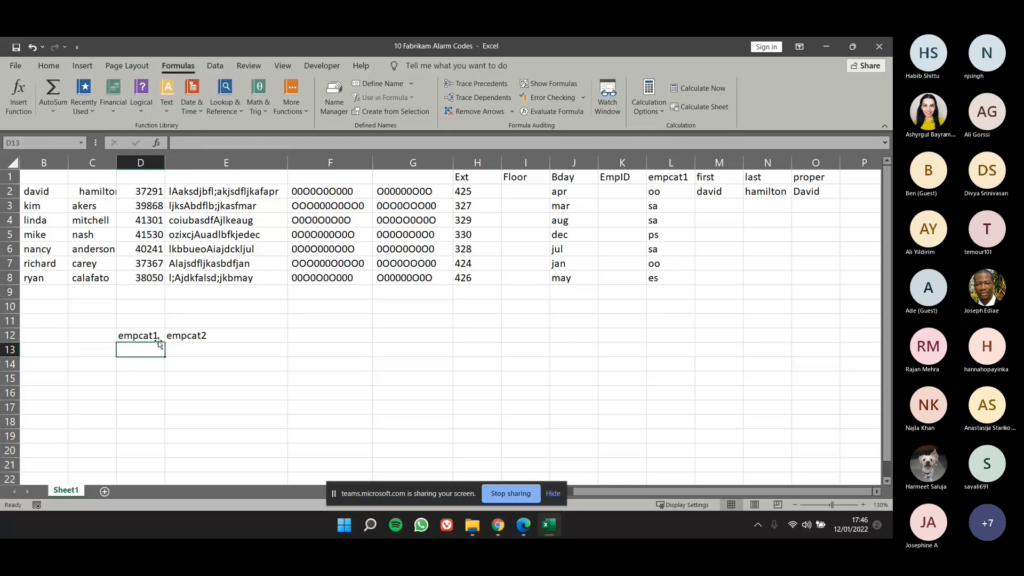
text(=)
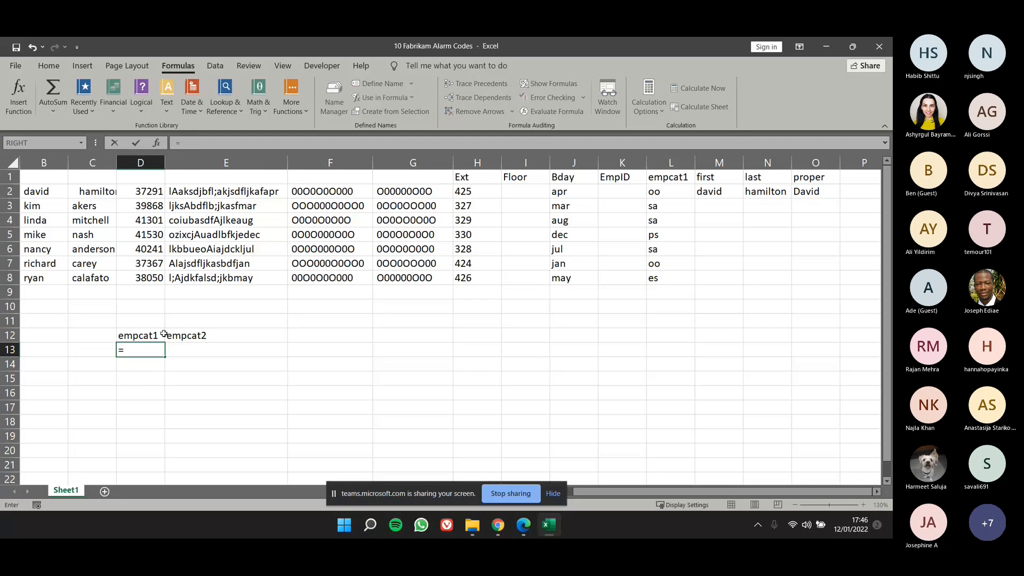
text(UP)
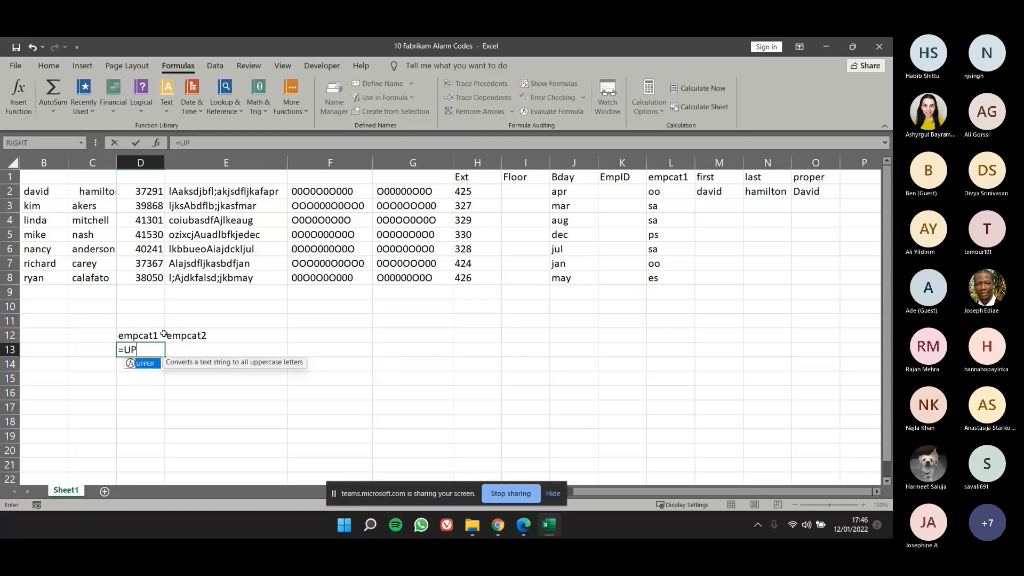
key(Tab)
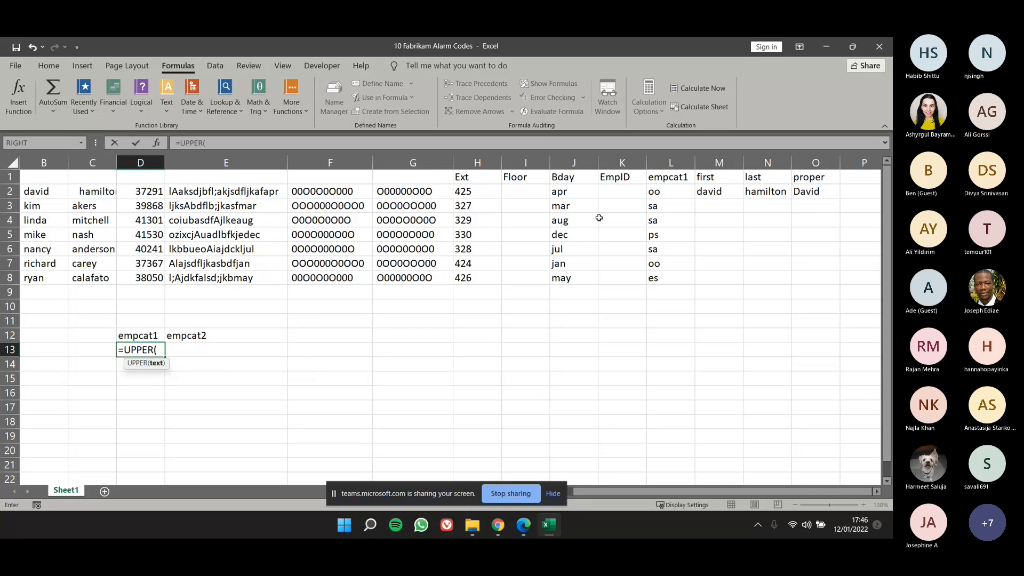
click(562, 193)
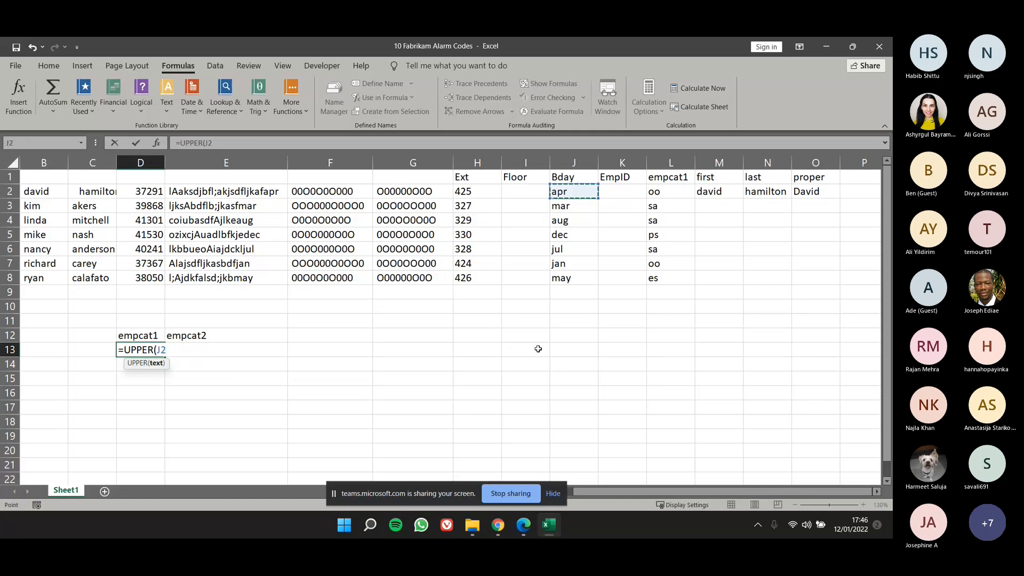
key(Return)
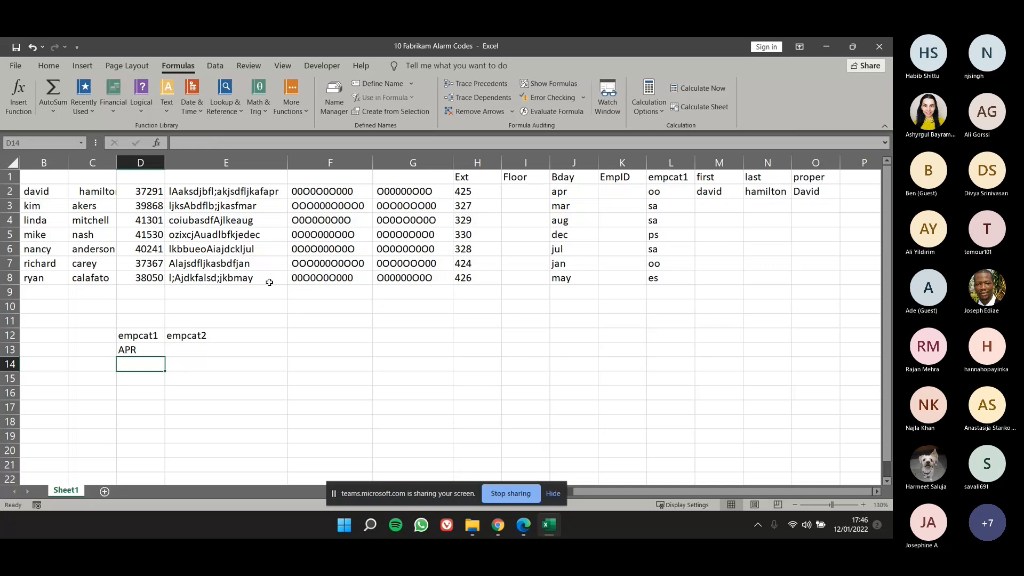
Enter =LOWER(G2) in E13 under the empcat2 label.
click(178, 352)
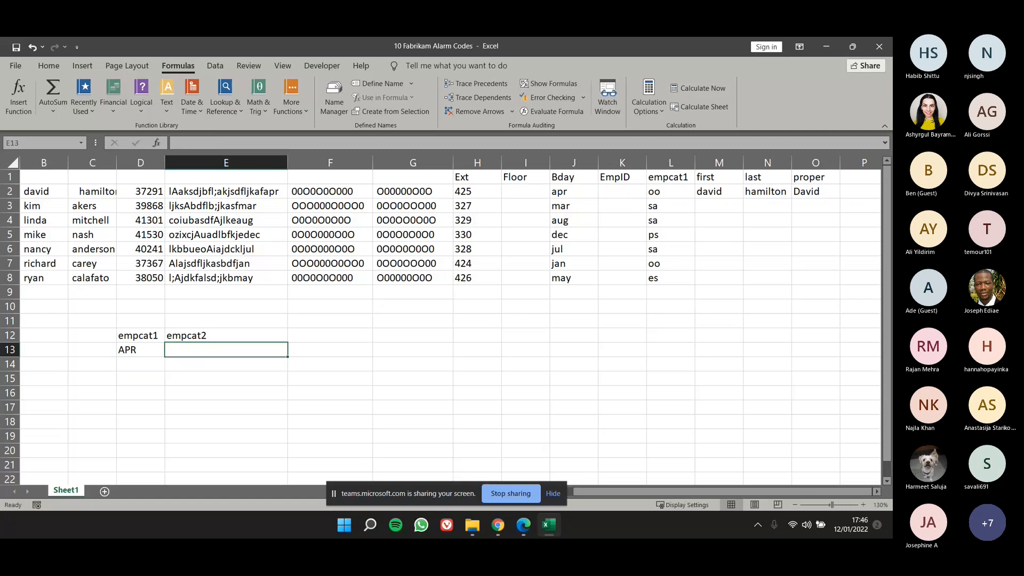
text(=)
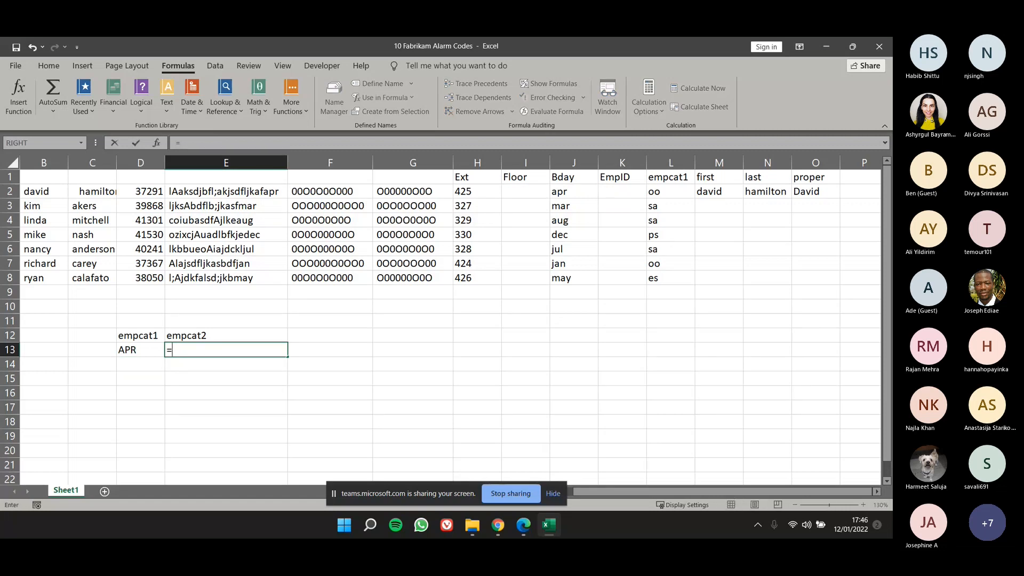
text(LOWER()
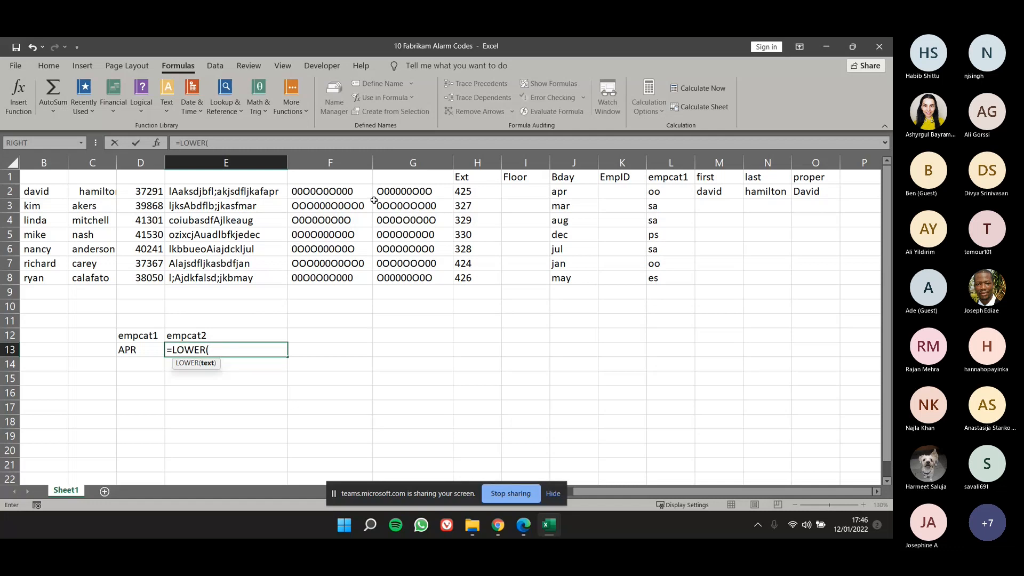
click(428, 190)
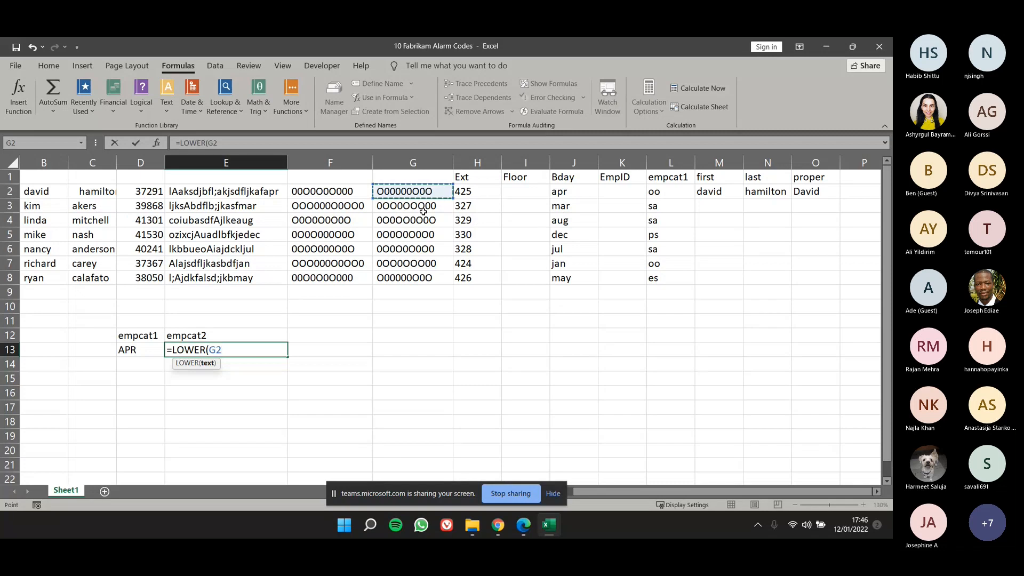
text())
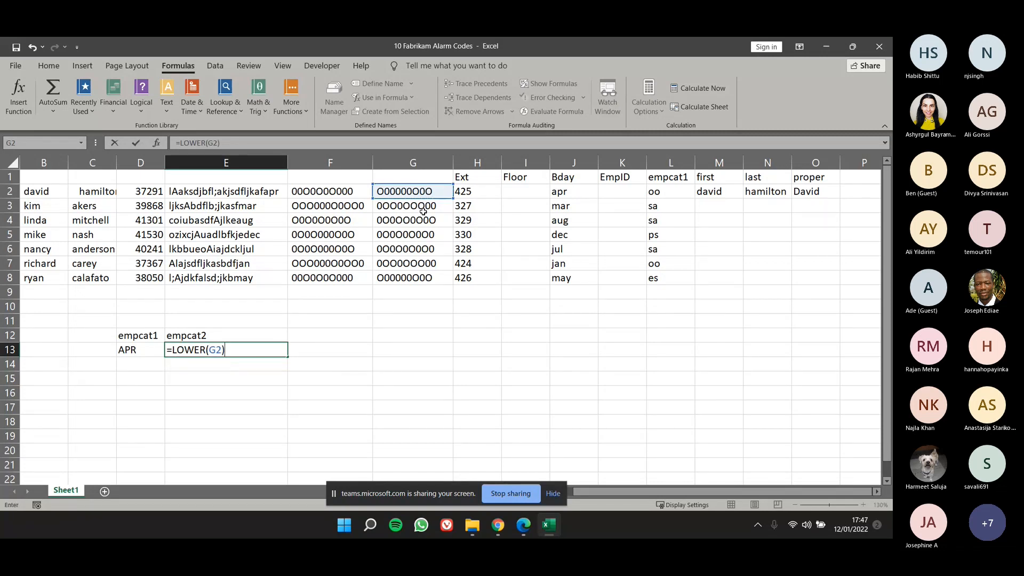
key(Return)
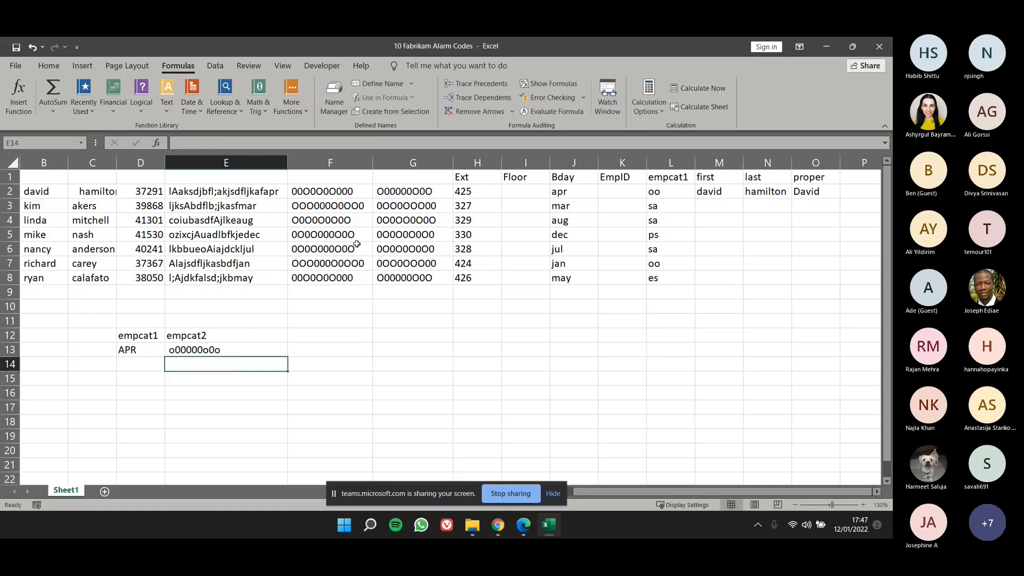
Compare the original code in G2 with the LOWER formula's output in E13.
click(410, 191)
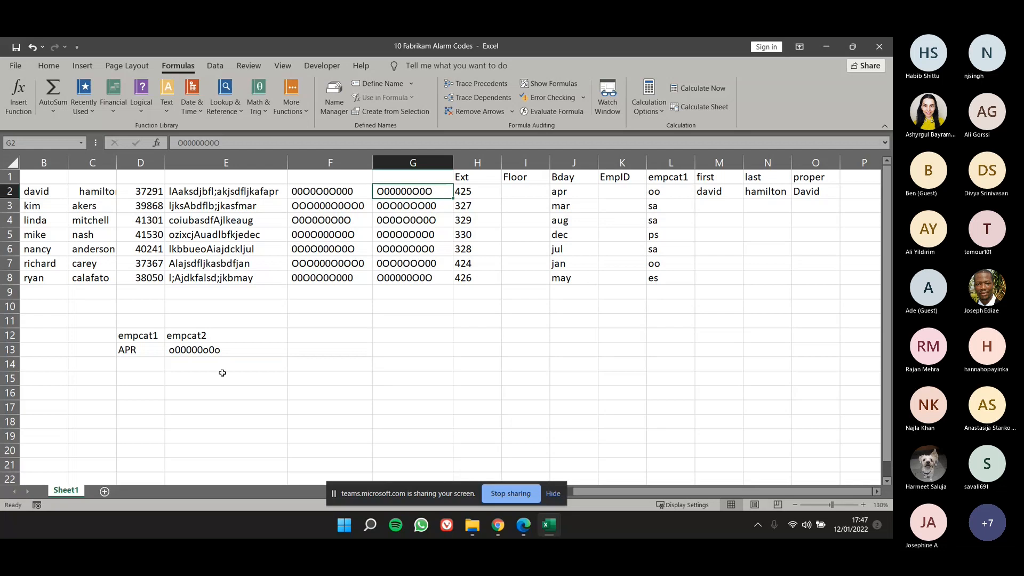
click(196, 349)
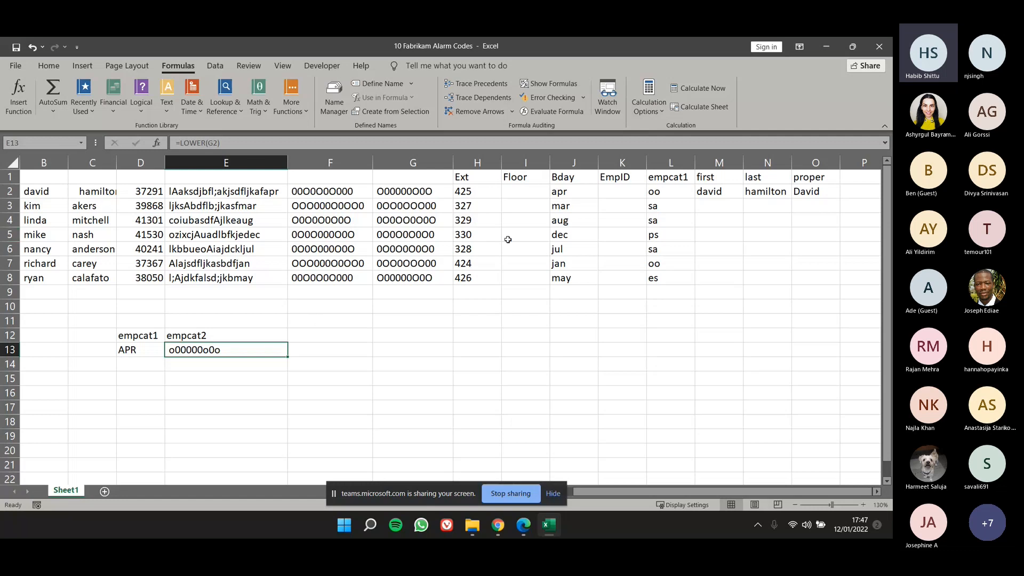
click(430, 194)
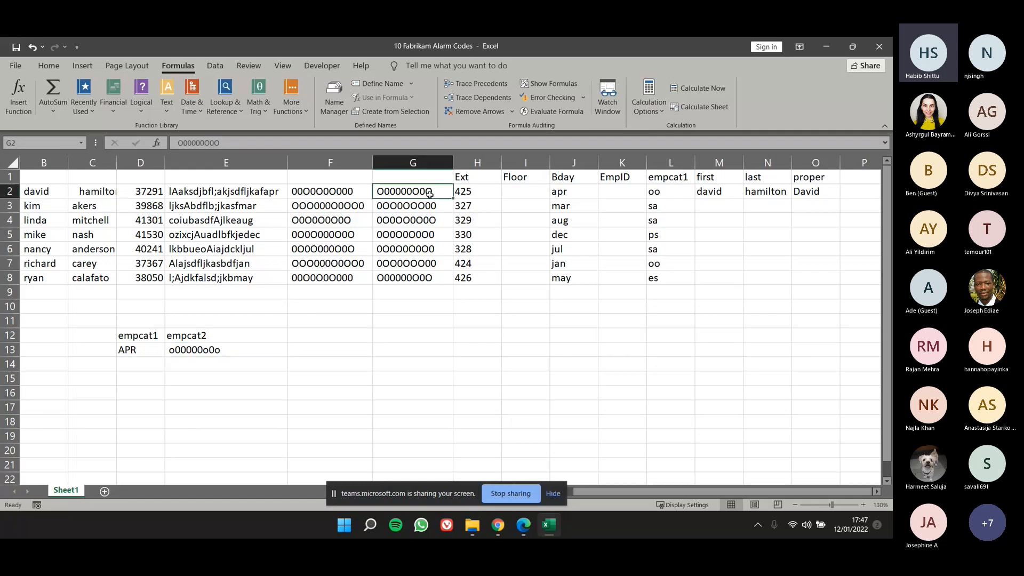
click(245, 352)
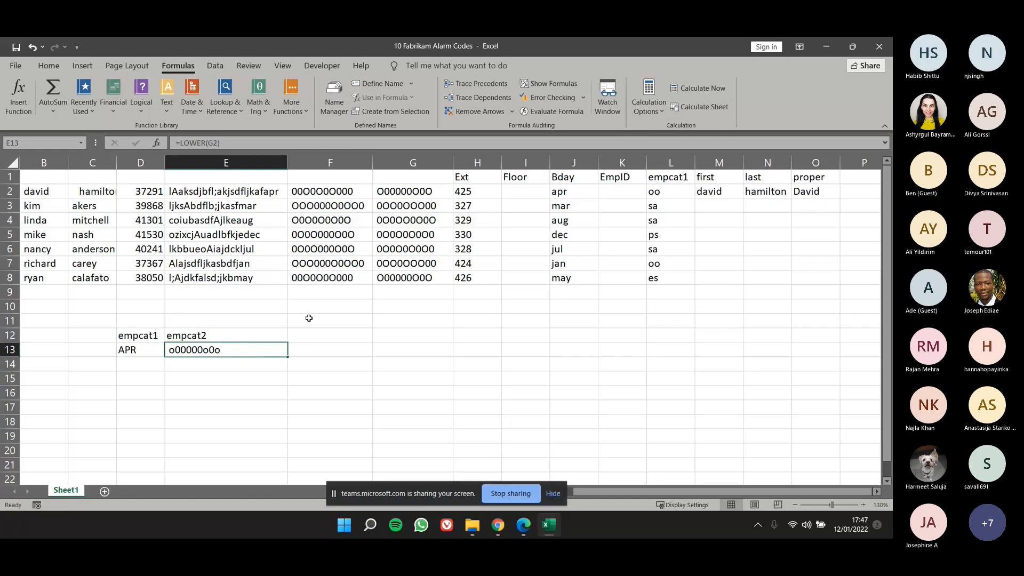
click(63, 312)
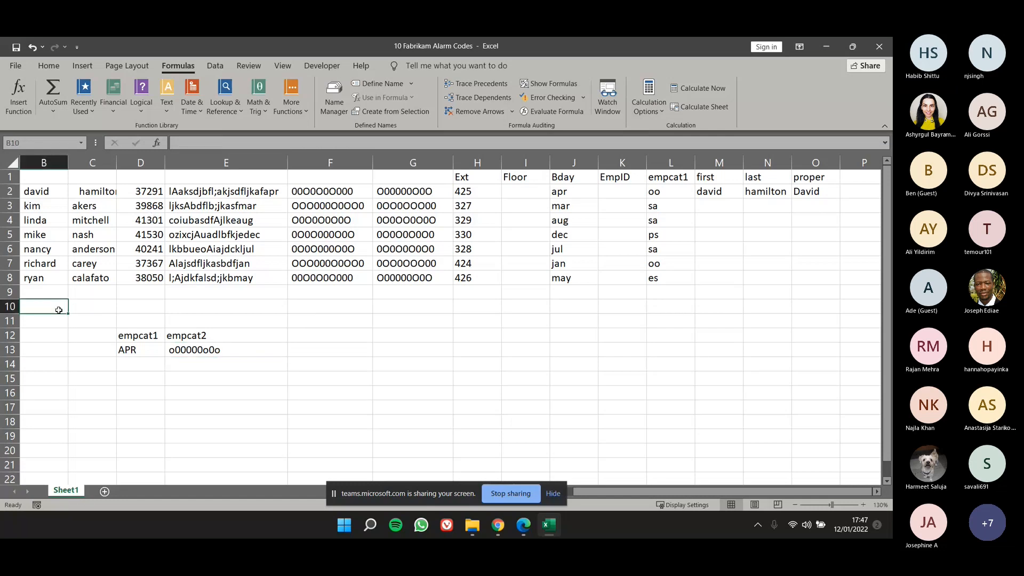
click(616, 305)
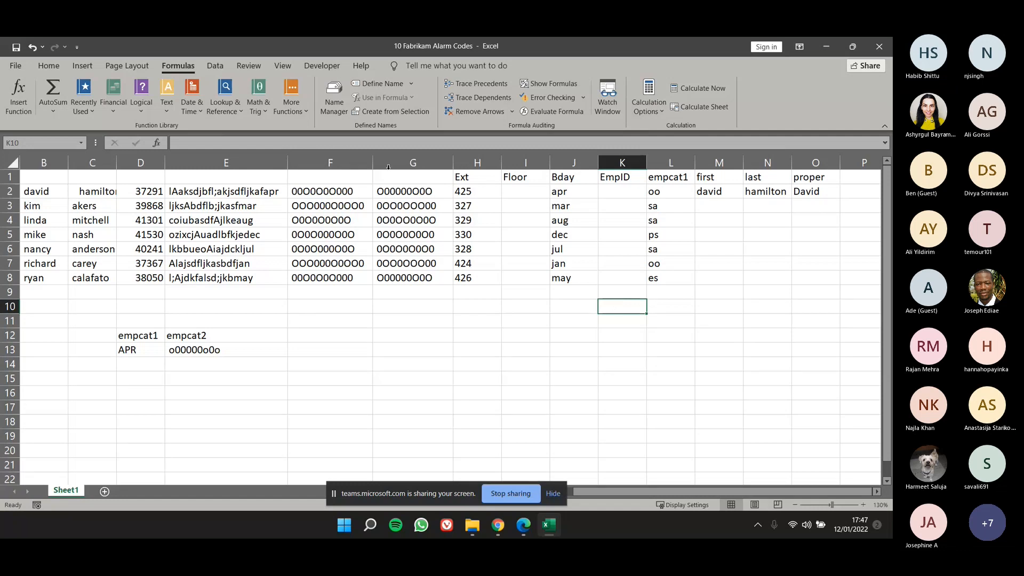
double_click(417, 195)
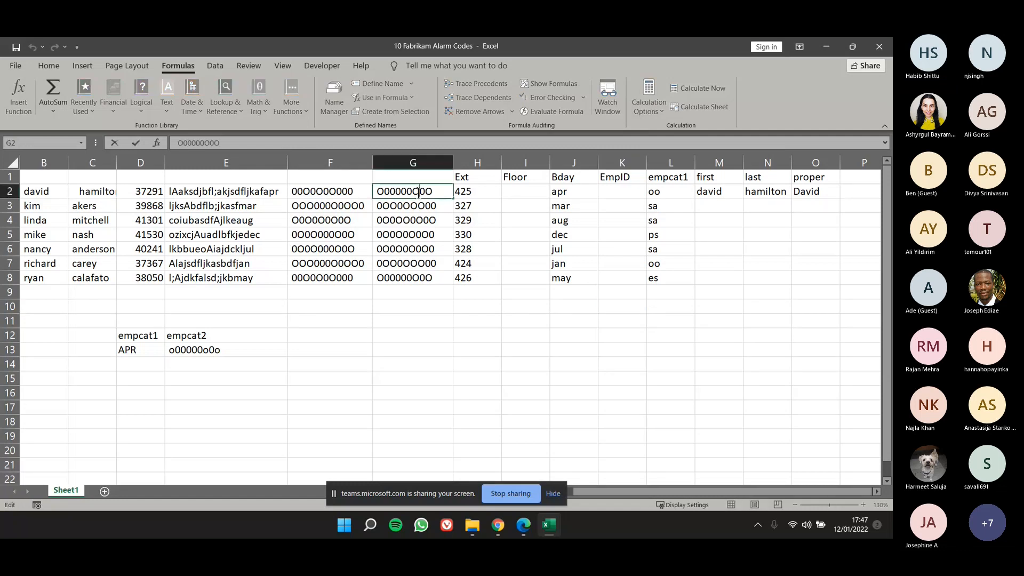
key(Escape)
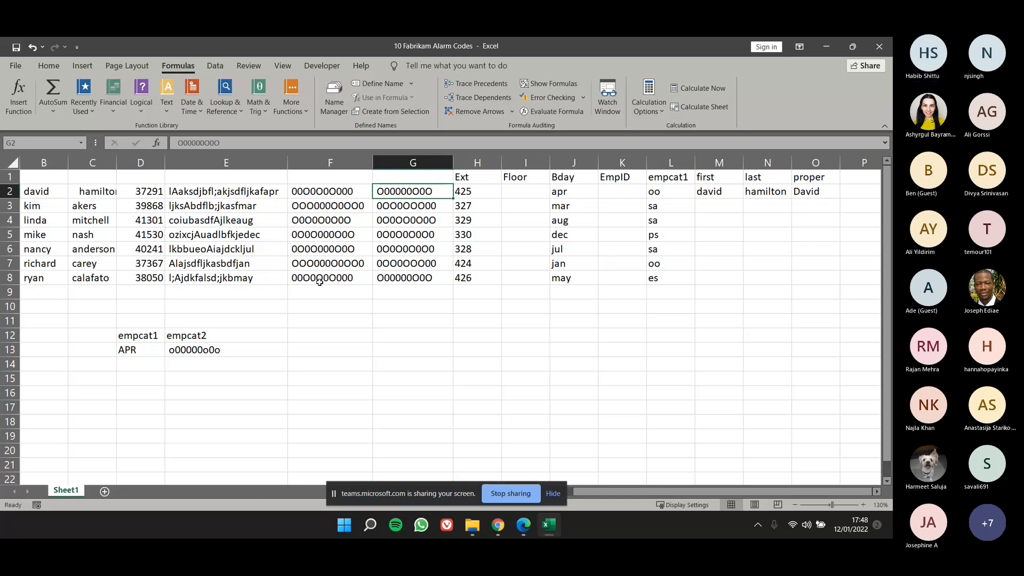
click(236, 350)
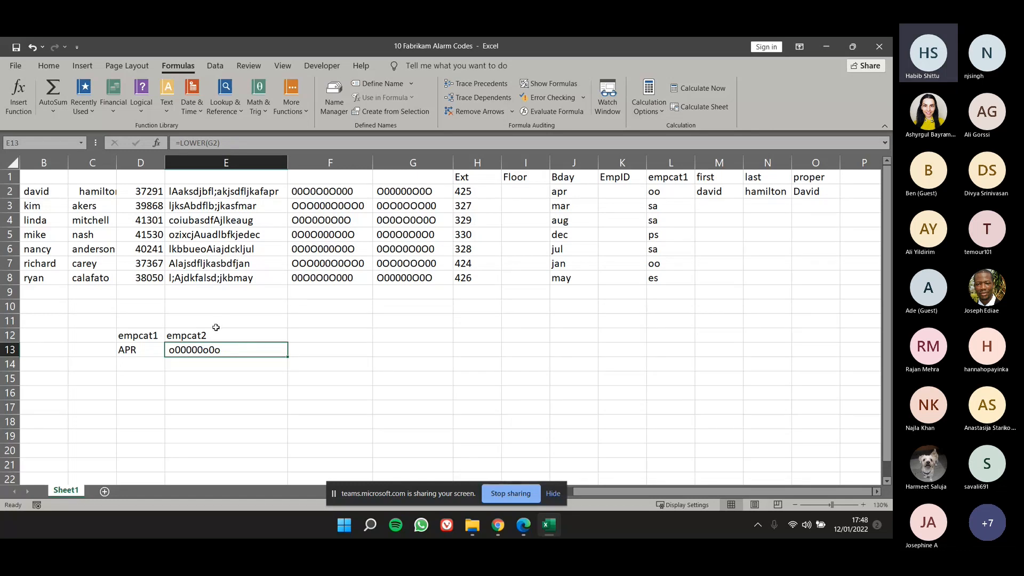
key(XF86AudioRaiseVolume)
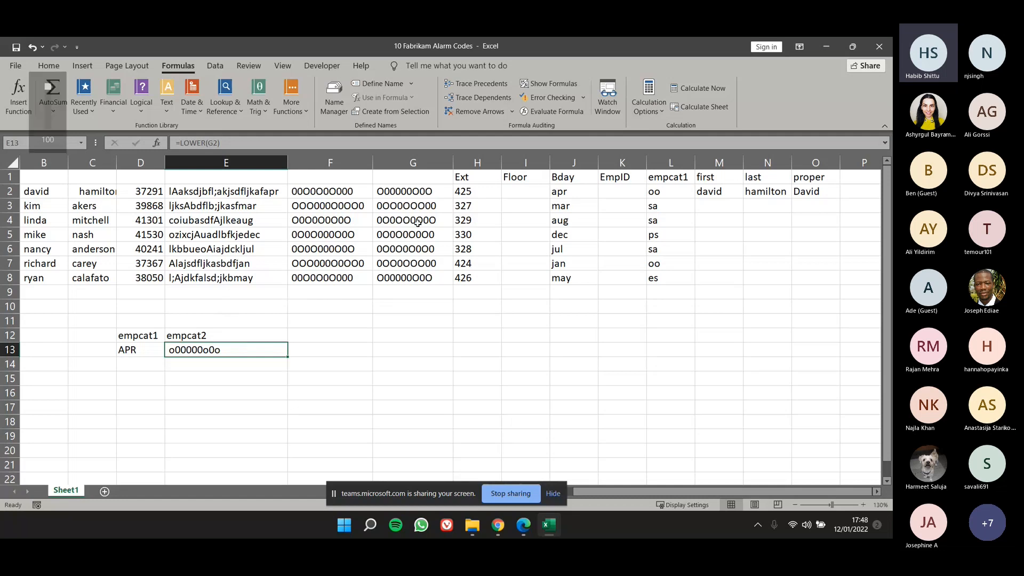
Try to wrap the existing code in G2 in an Upper function directly inside the cell.
click(418, 191)
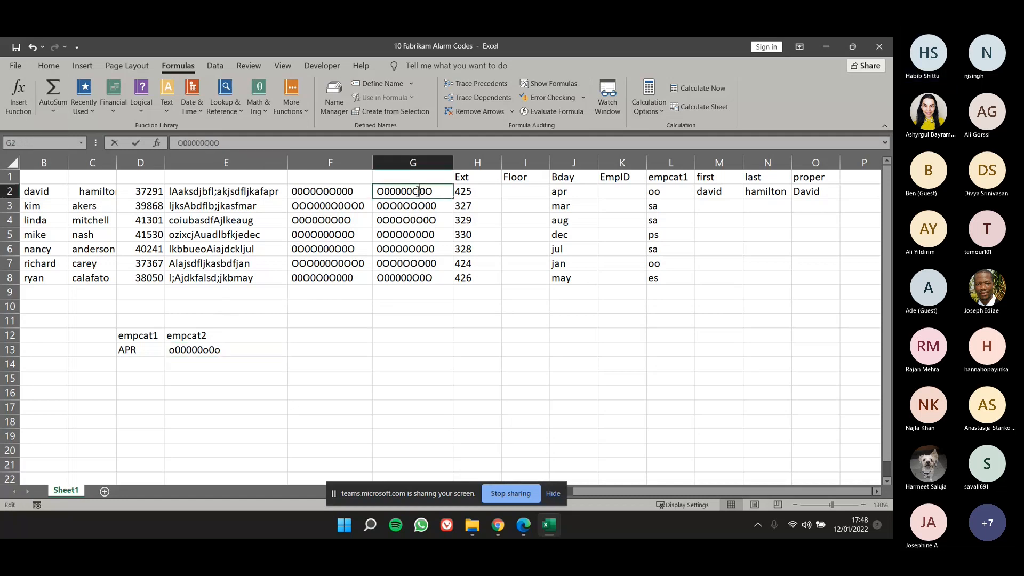
key(F2)
key(Home)
text(=)
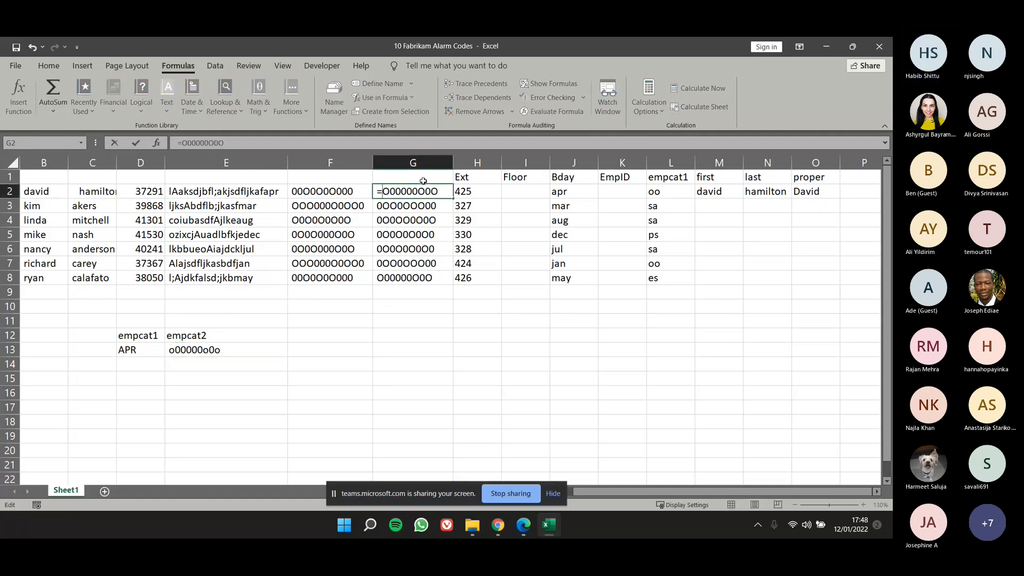
text(U)
text(pper)
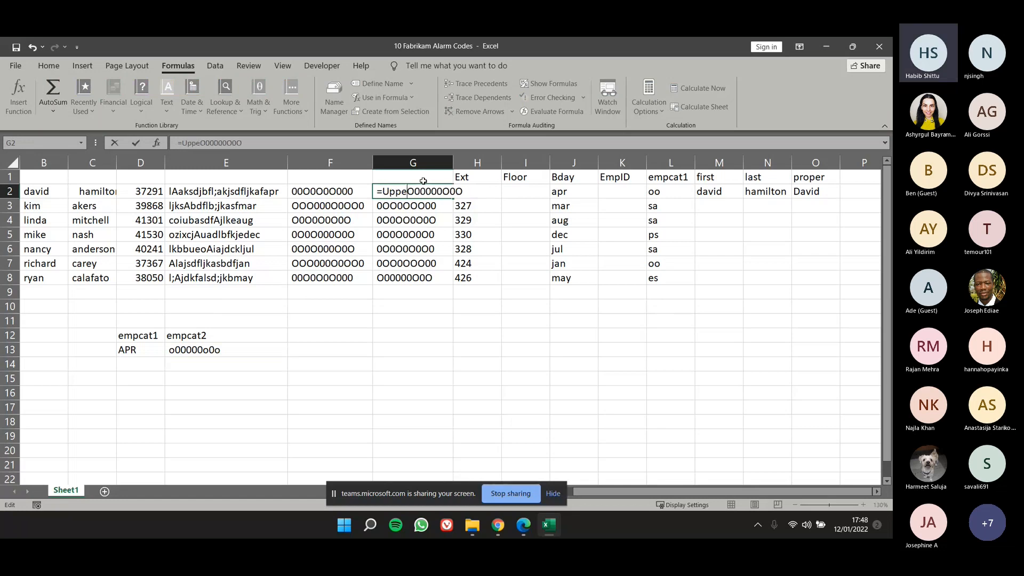
text(()
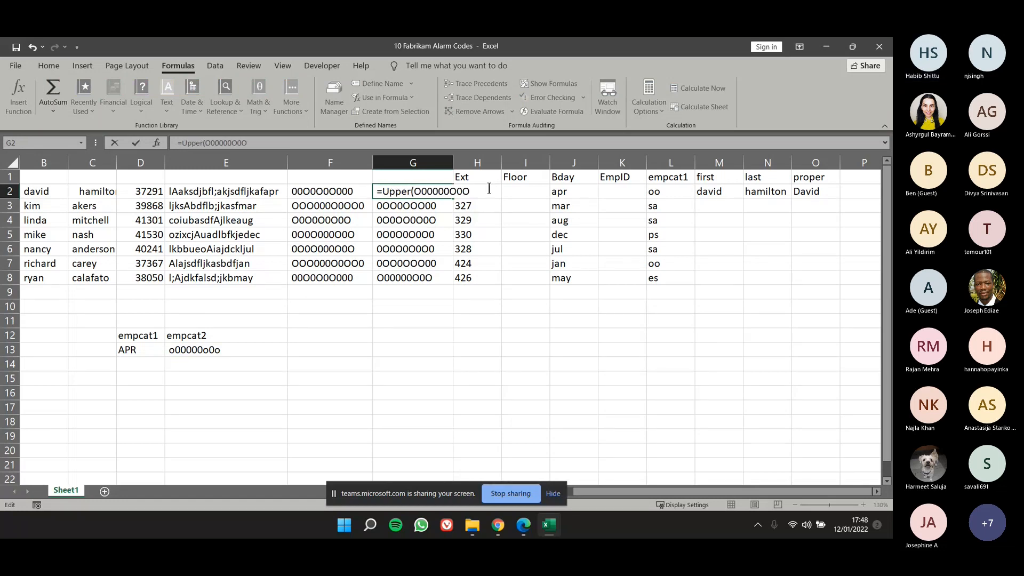
click(472, 191)
text())
Try the function name in G2 in capitals as UPPER, and undo the edit to the cell.
click(415, 192)
key(BackSpace)
key(BackSpace)
key(BackSpace)
key(BackSpace)
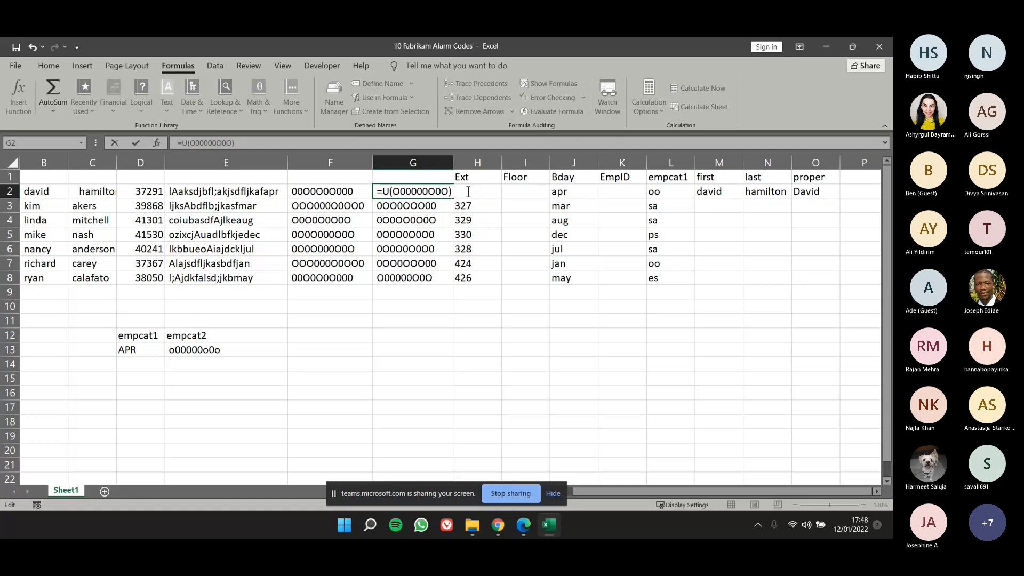
text(PPER)
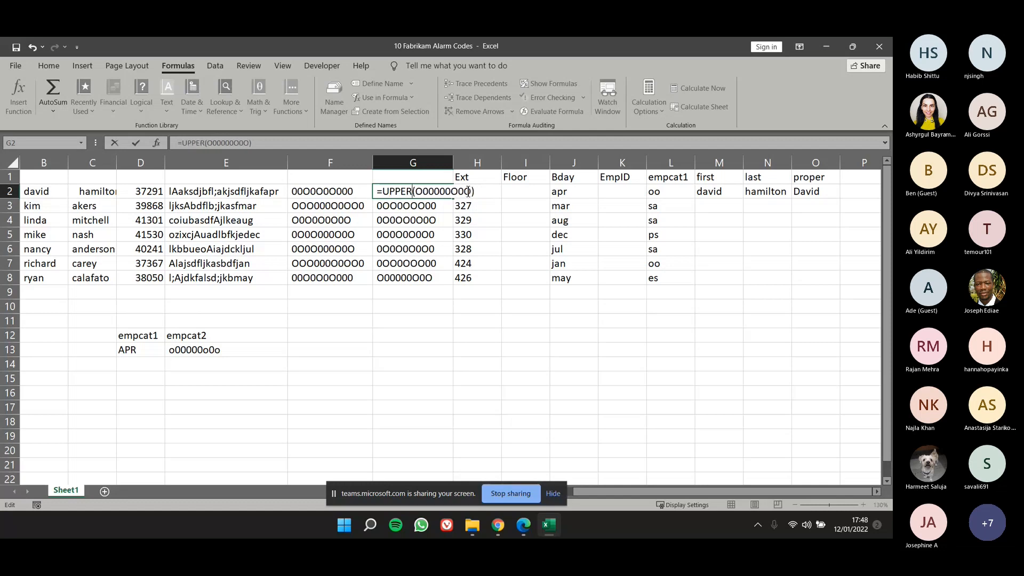
key(Return)
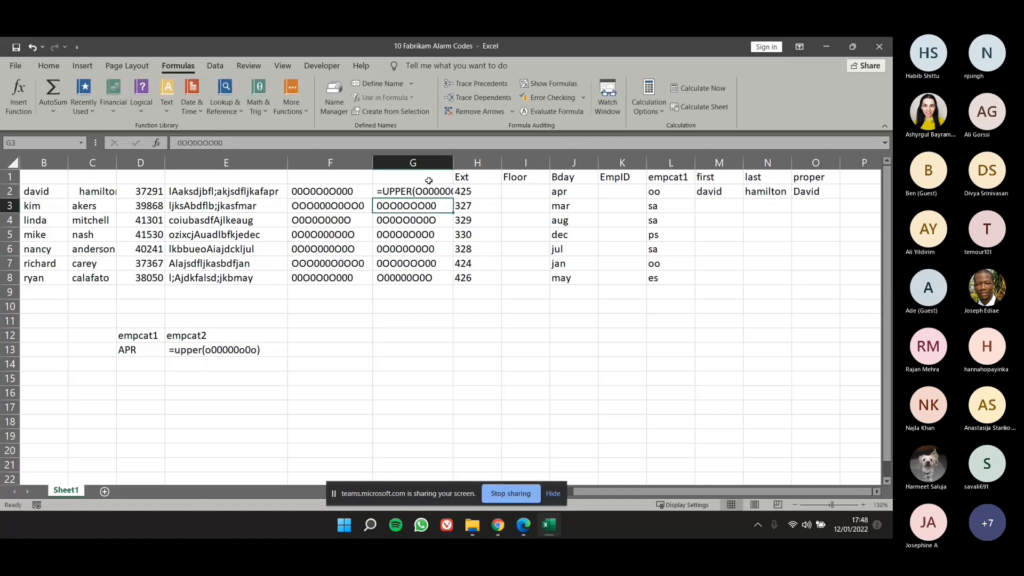
click(405, 195)
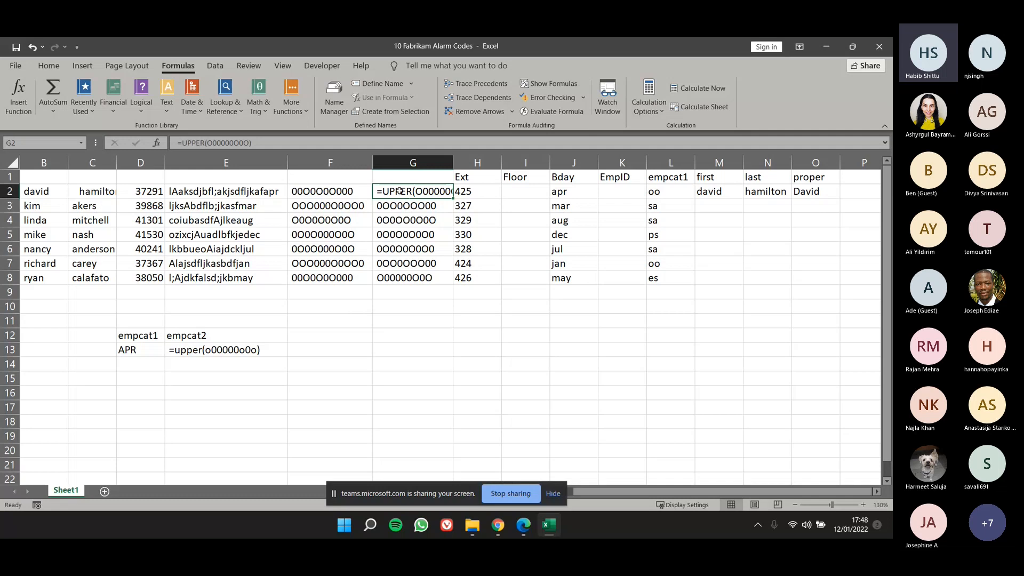
key(ctrl+z)
click(325, 334)
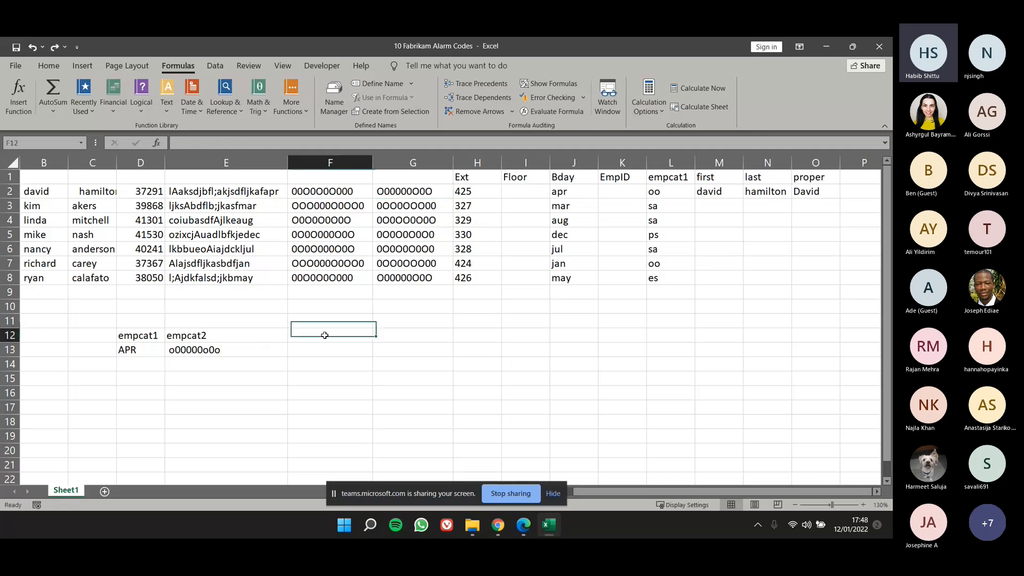
text(=SUP)
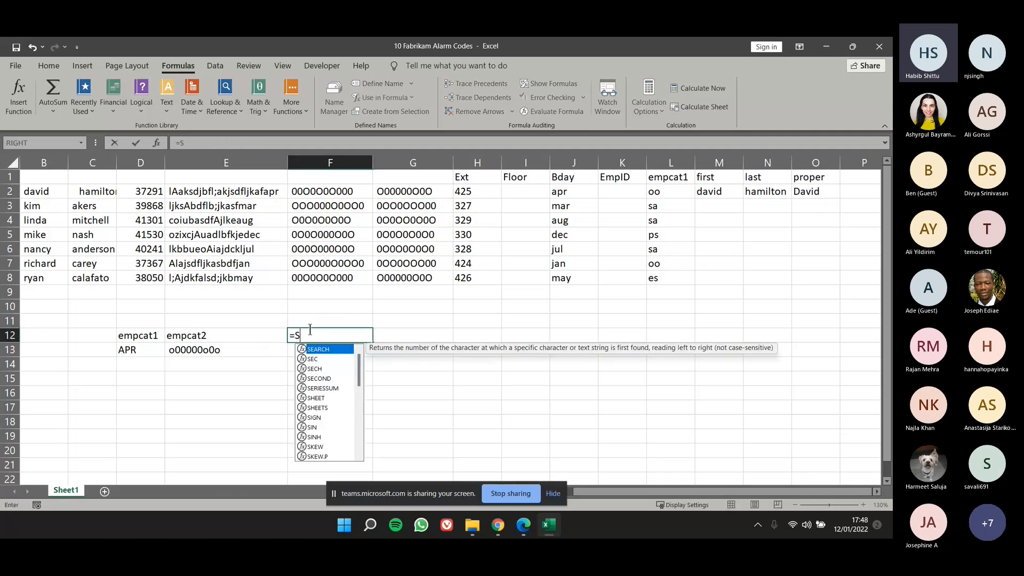
key(BackSpace)
key(BackSpace)
key(BackSpace)
text(UPPER)
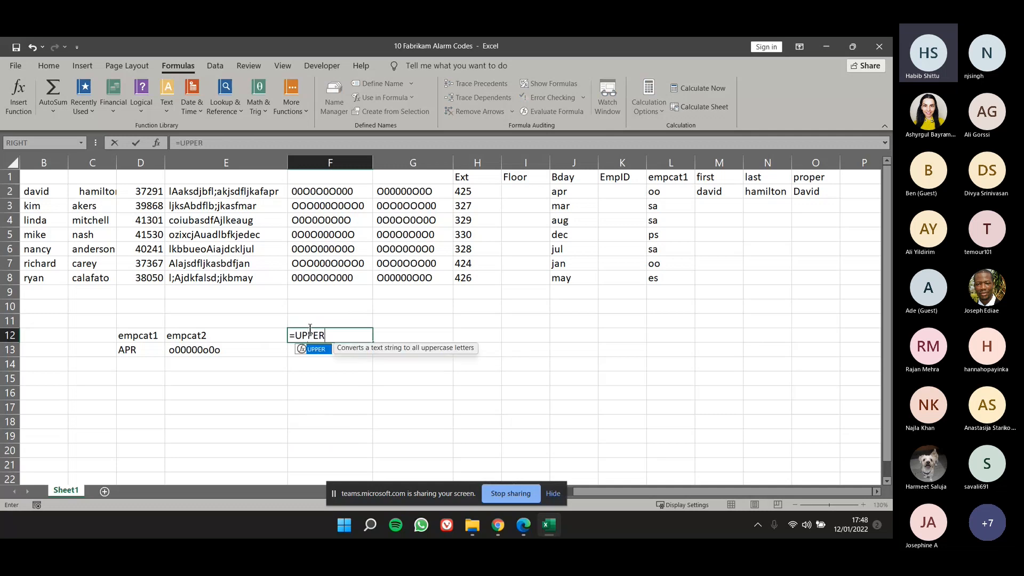
text(()
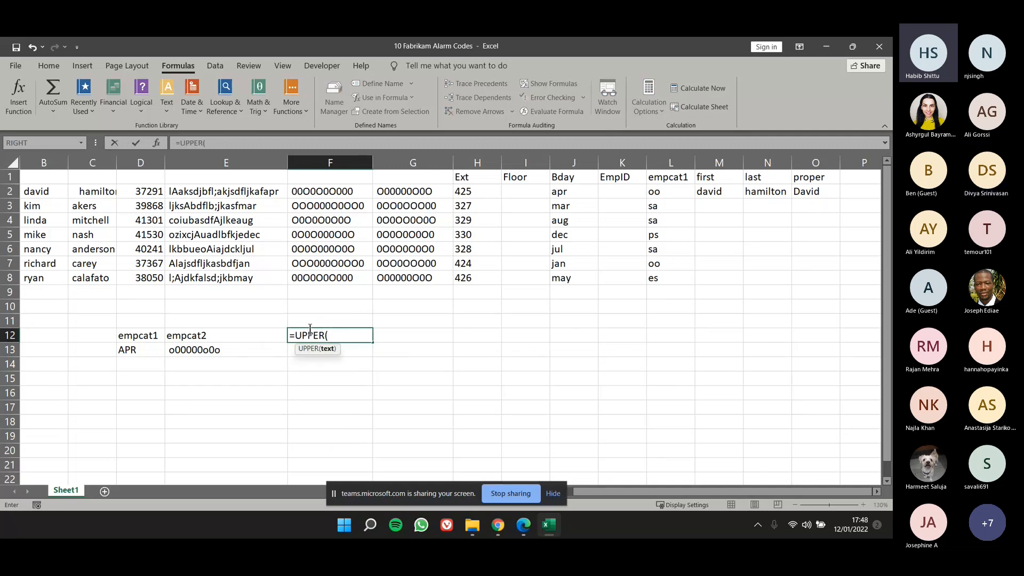
key(Escape)
click(342, 220)
click(208, 350)
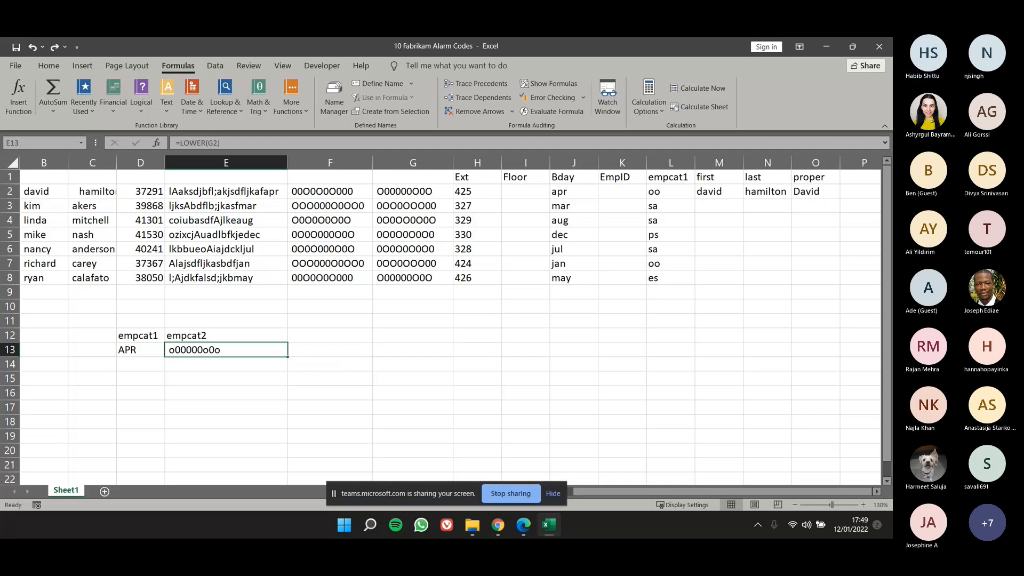
Enter the label "first and last" in F12, beside the empcat2 label.
click(345, 334)
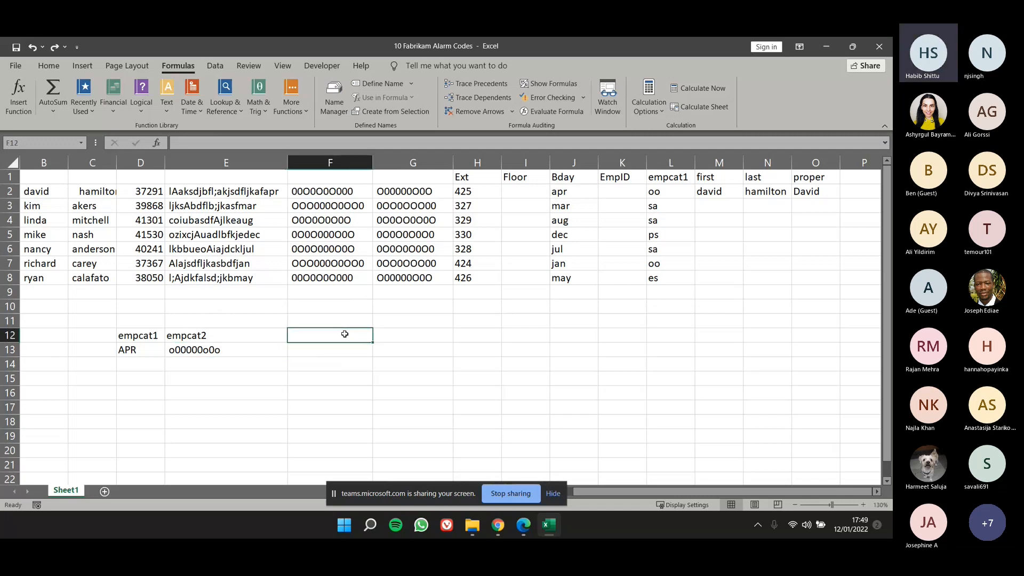
text(jon)
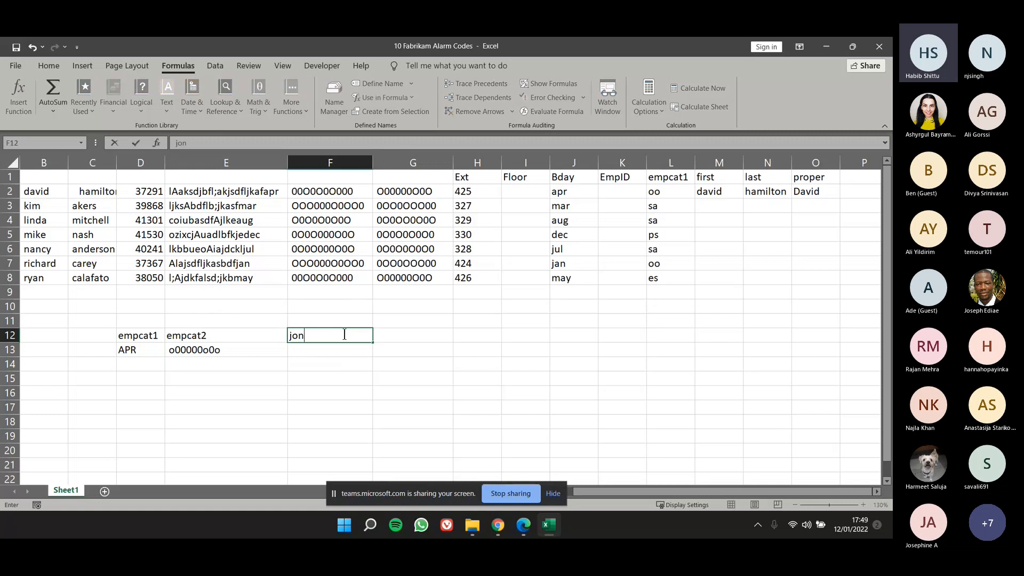
key(BackSpace)
key(BackSpace)
text(first)
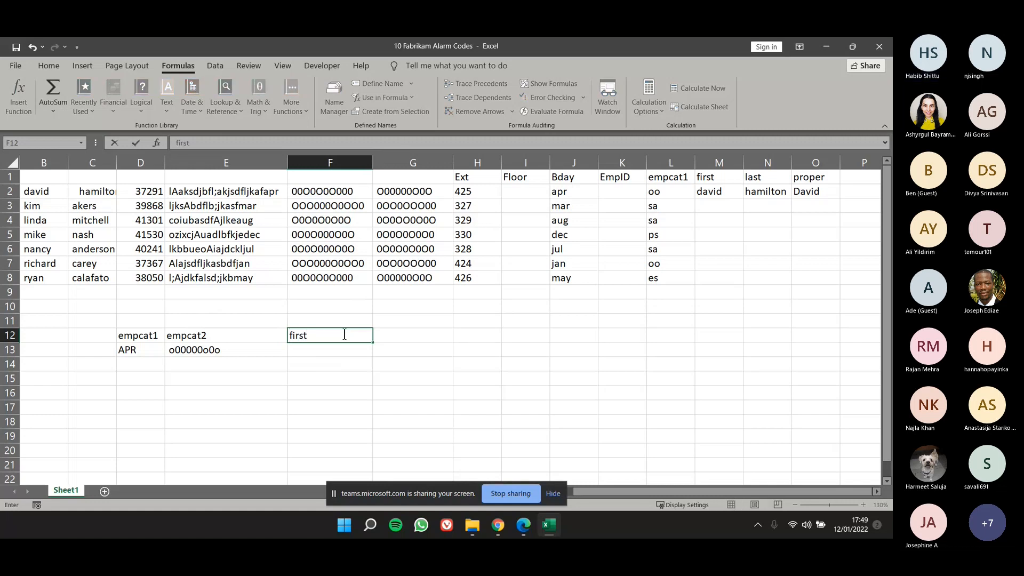
text( and last)
key(Tab)
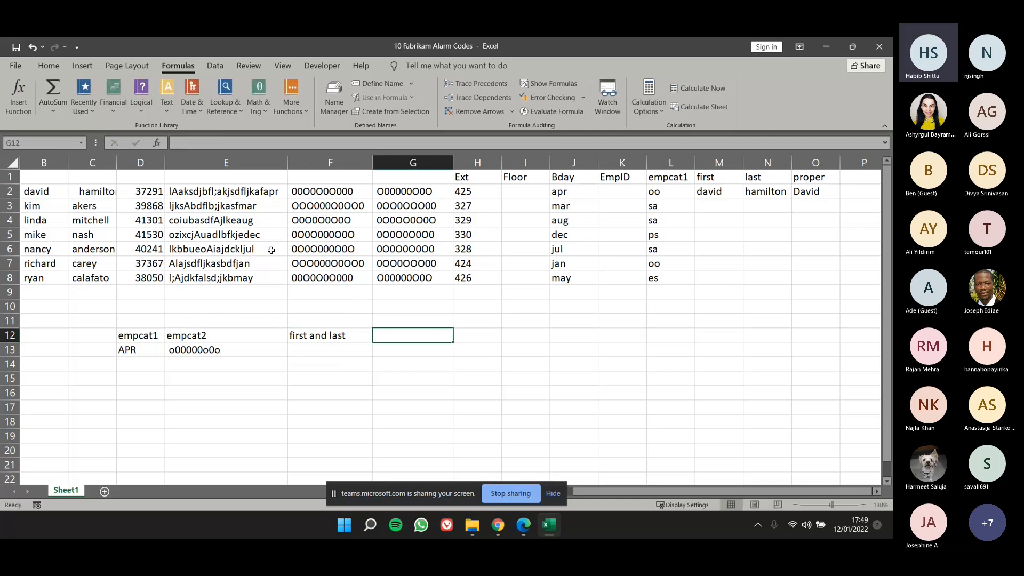
Start a CONCATENATE function in F13 and set its Text1 argument to the first name in M2.
click(786, 194)
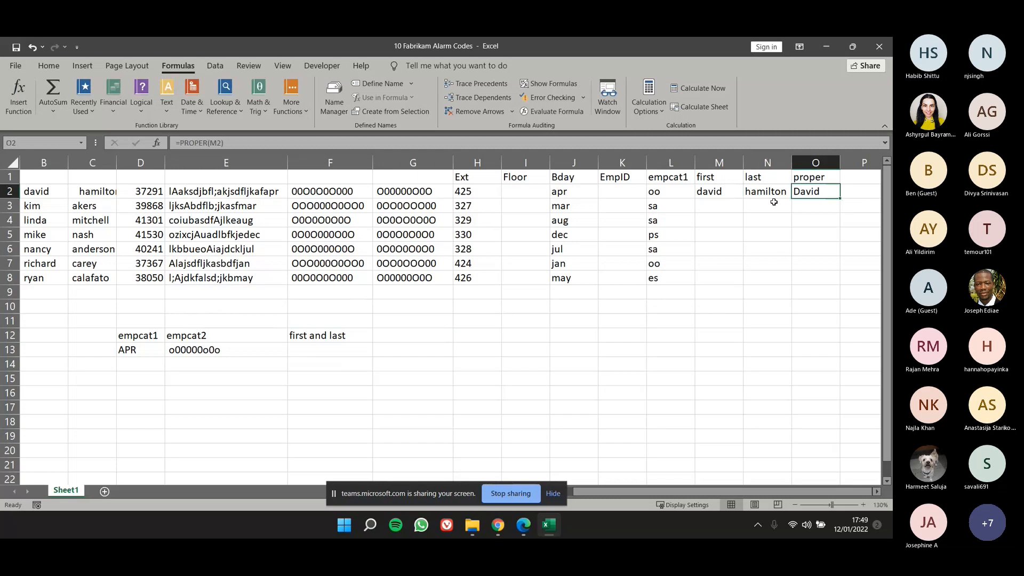
click(318, 347)
text(=concate)
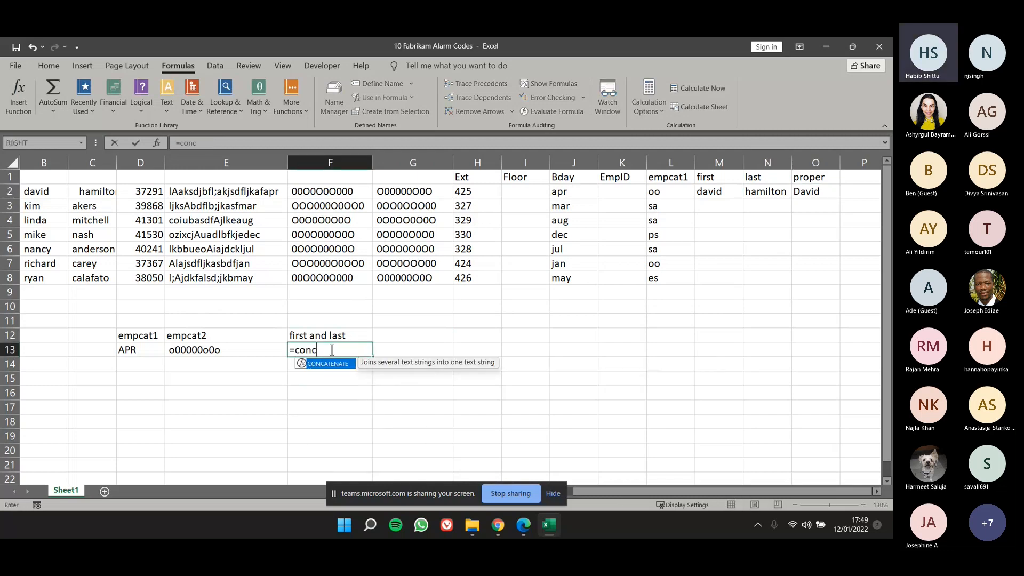
key(Tab)
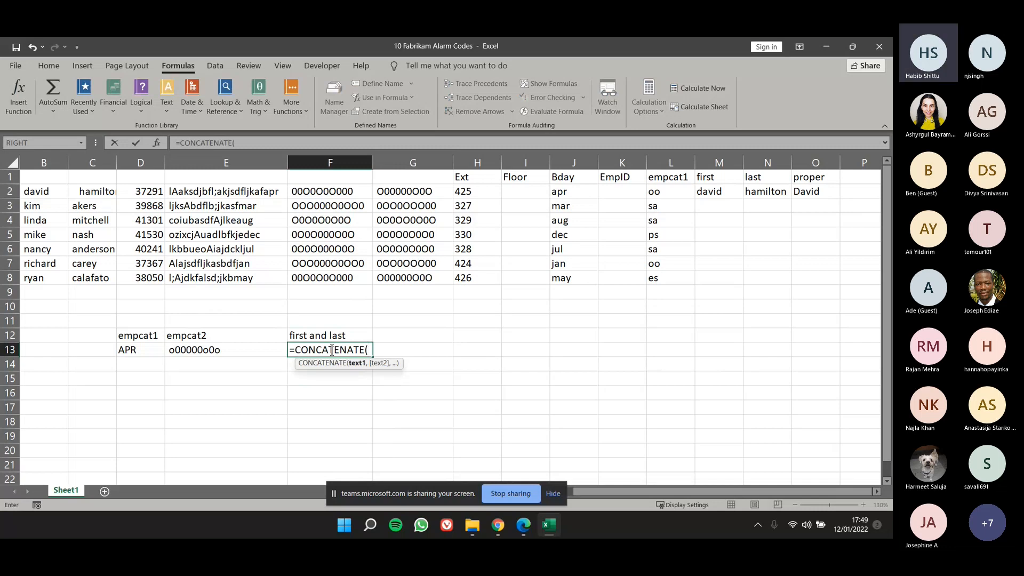
click(156, 143)
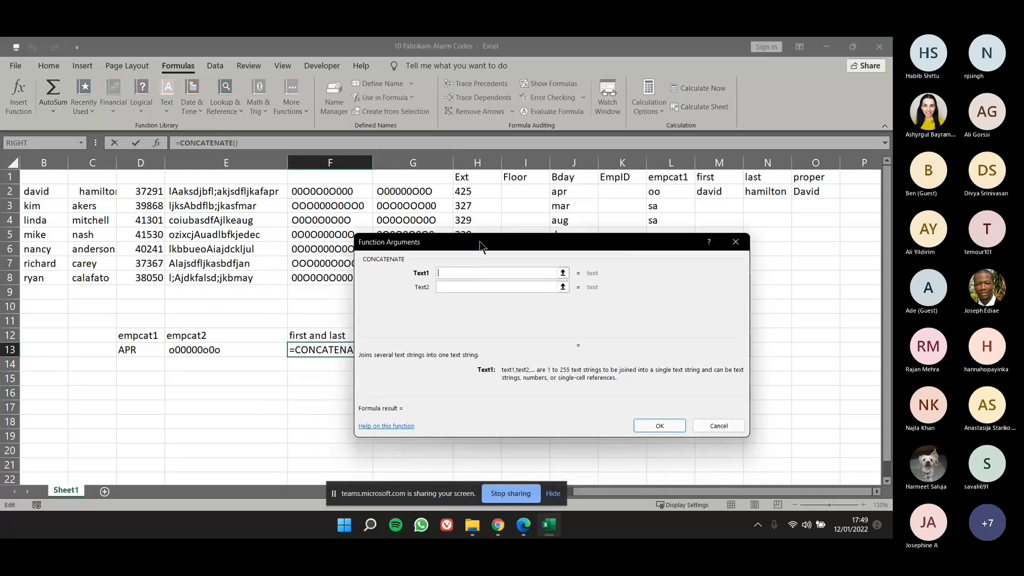
drag(479, 241, 491, 235)
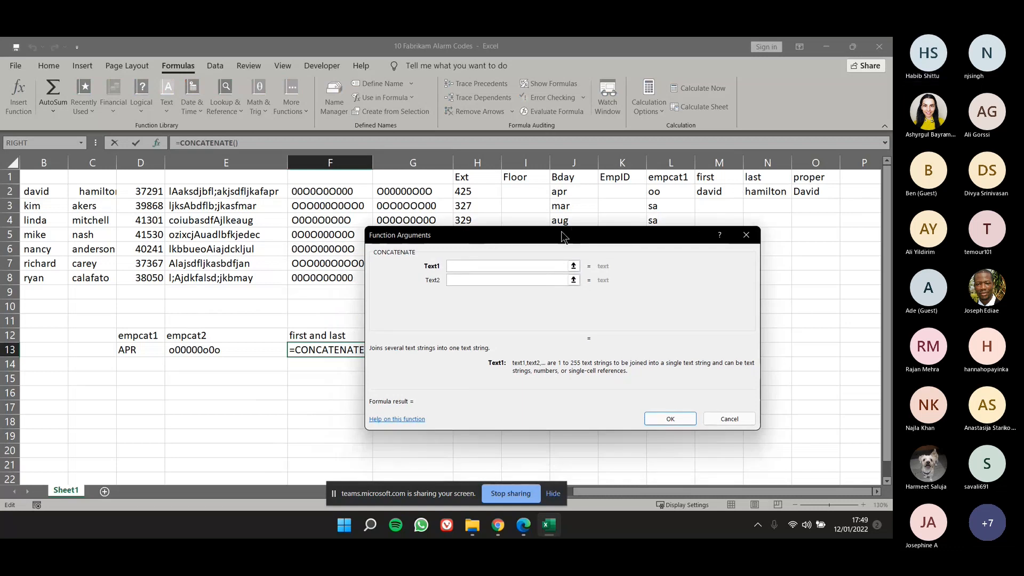
drag(562, 232, 583, 212)
click(707, 193)
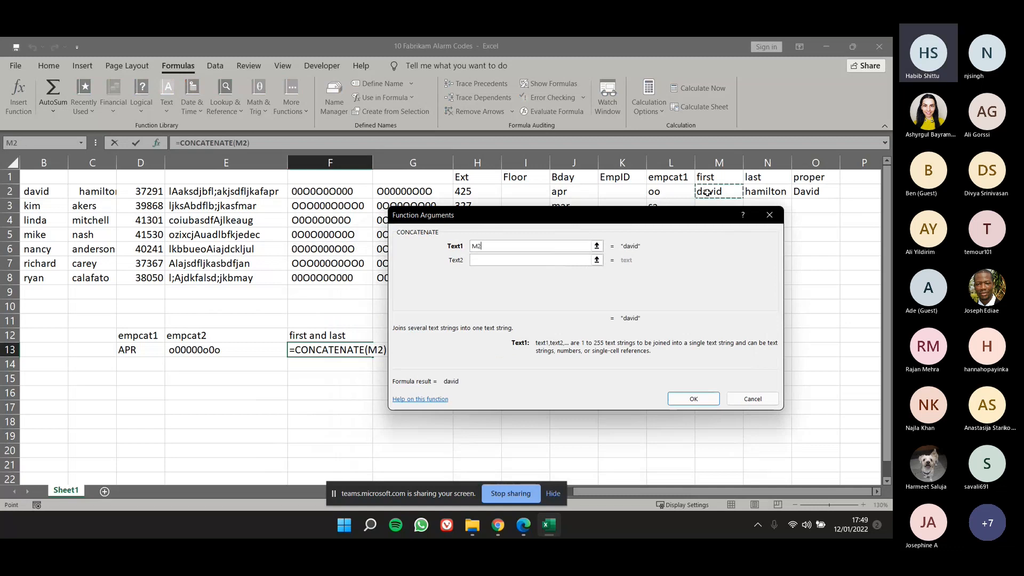
Complete the CONCATENATE function with a comma and space as Text2 and N2 as Text3, giving =CONCATENATE(M2,", ",N2).
click(543, 259)
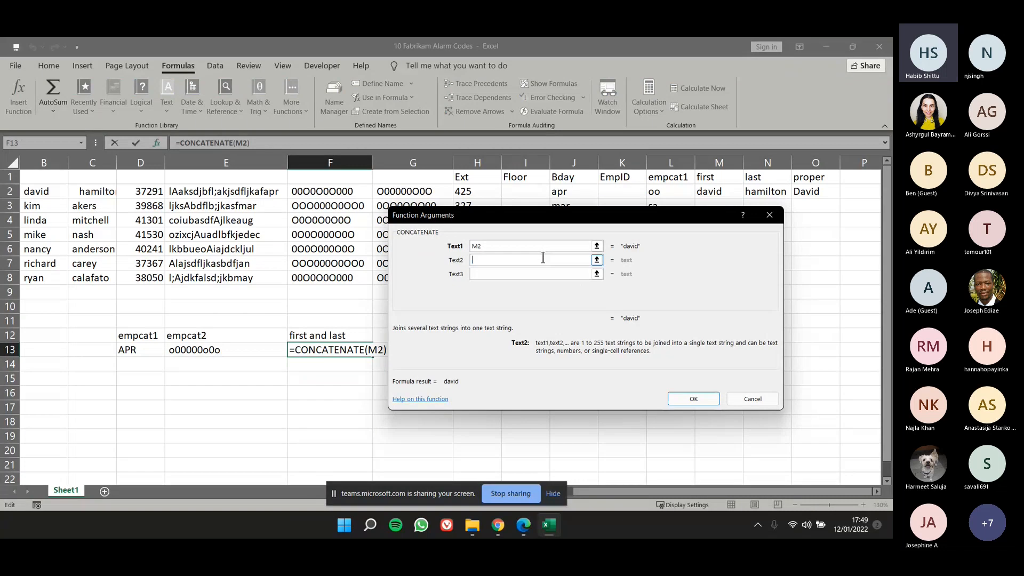
text(,)
click(534, 274)
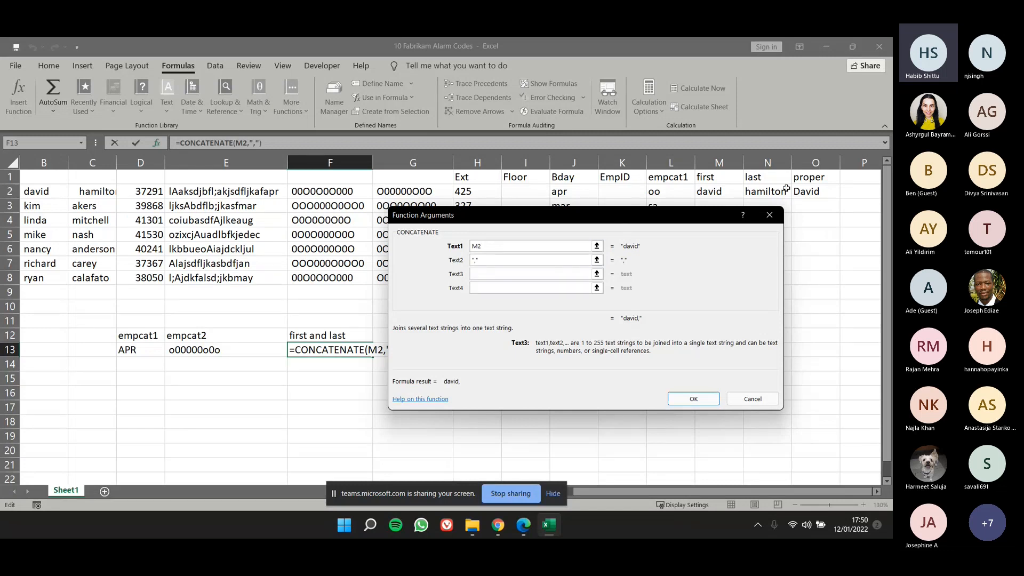
click(772, 191)
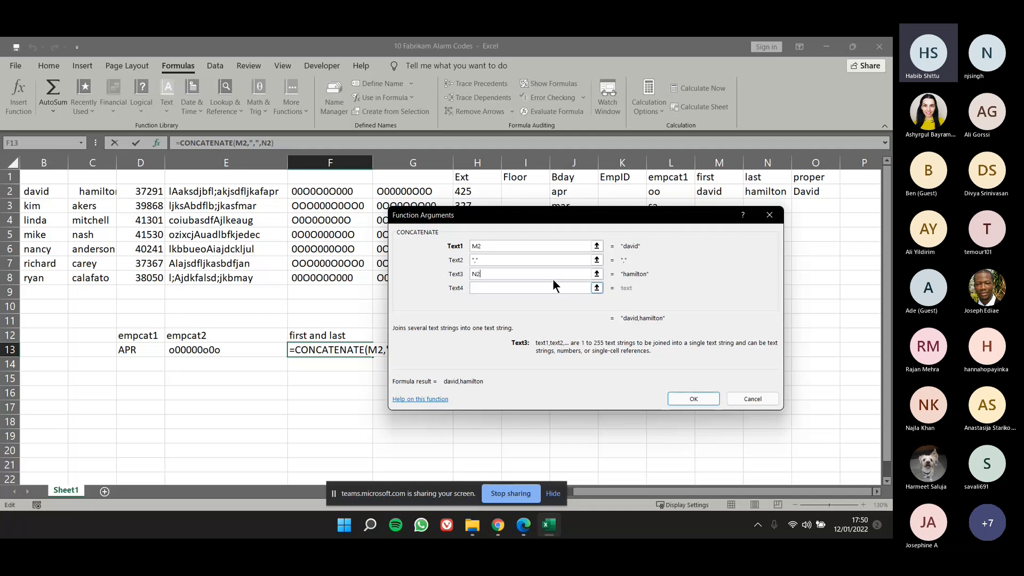
click(477, 261)
click(533, 272)
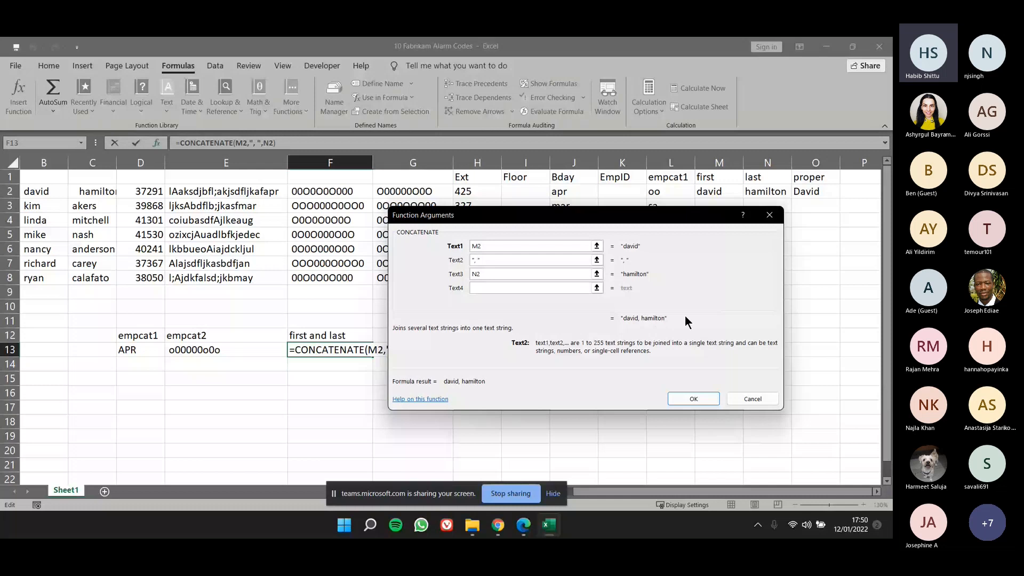
key(Return)
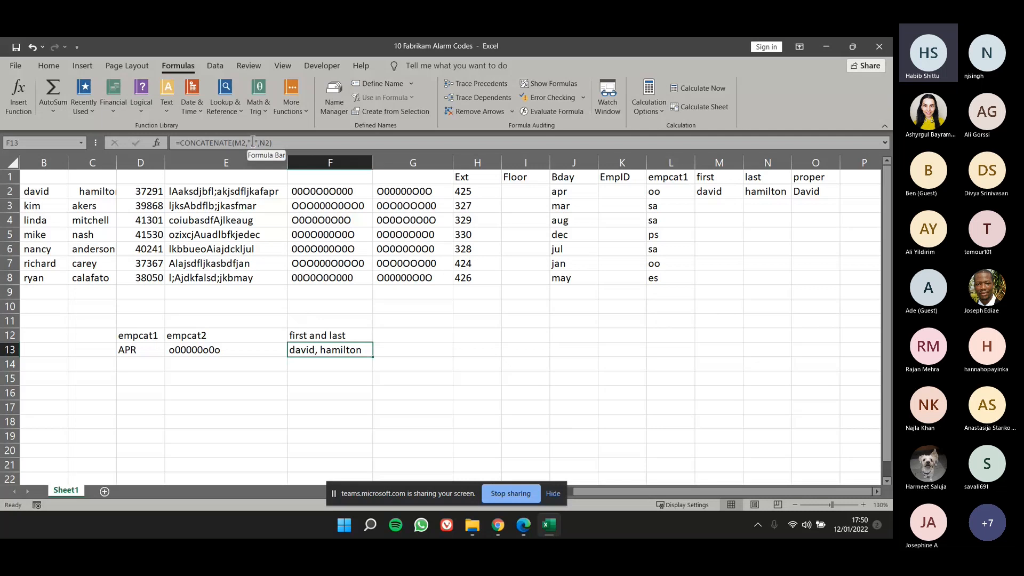
Examine the CONCATENATE formula in F13 and its output under the first and last label.
scroll(296, 302, down, 1)
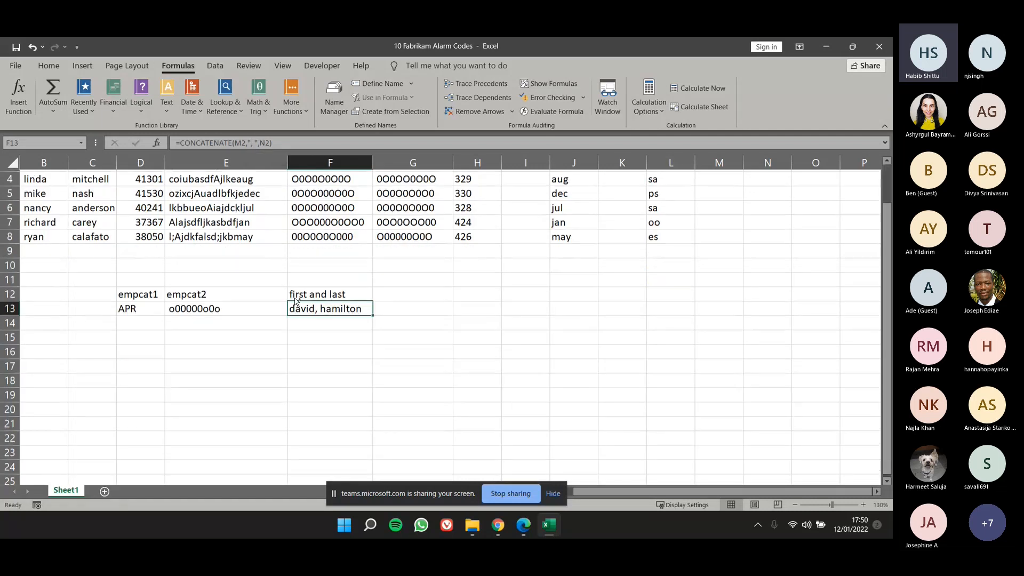
scroll(295, 301, up, 1)
scroll(290, 298, down, 1)
scroll(291, 297, up, 1)
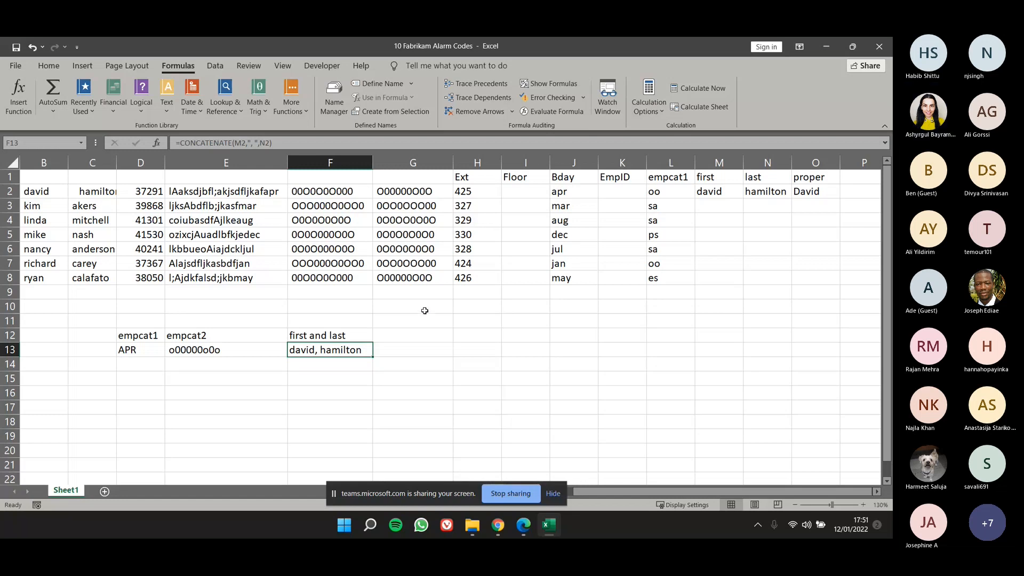
click(435, 347)
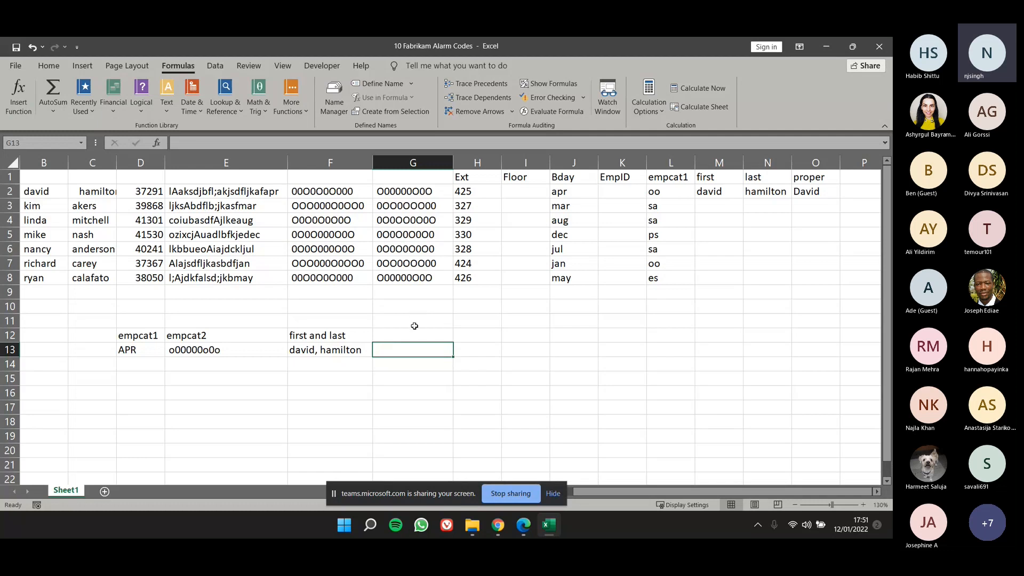
click(370, 344)
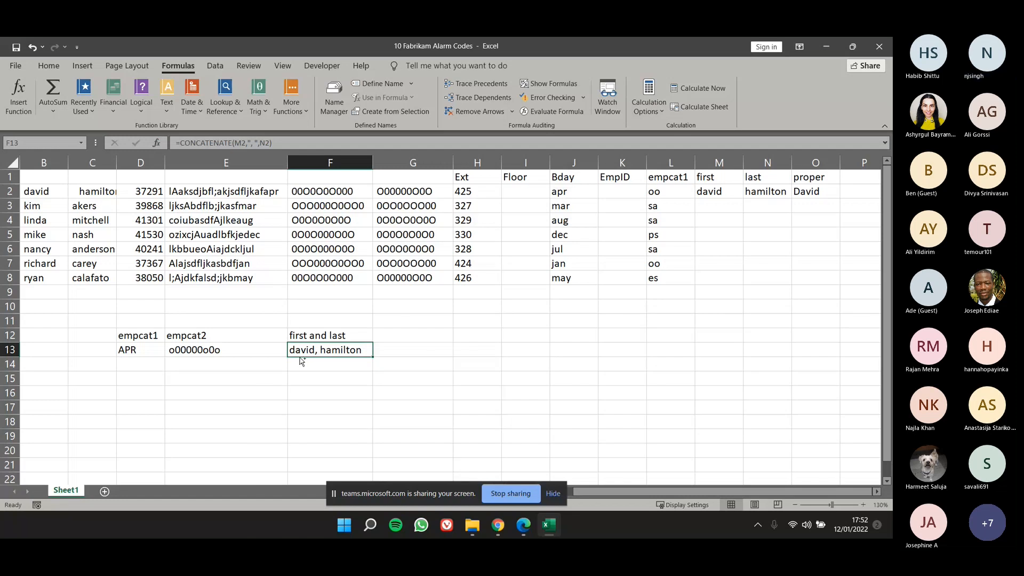
ctrl+scroll(301, 362, up, 2)
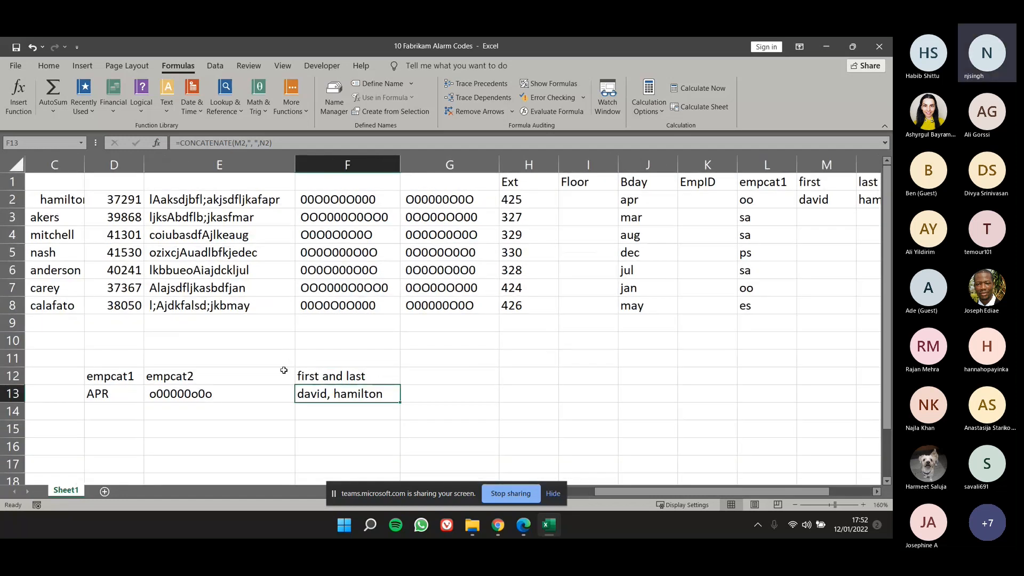
scroll(268, 382, down, 1)
scroll(268, 382, up, 1)
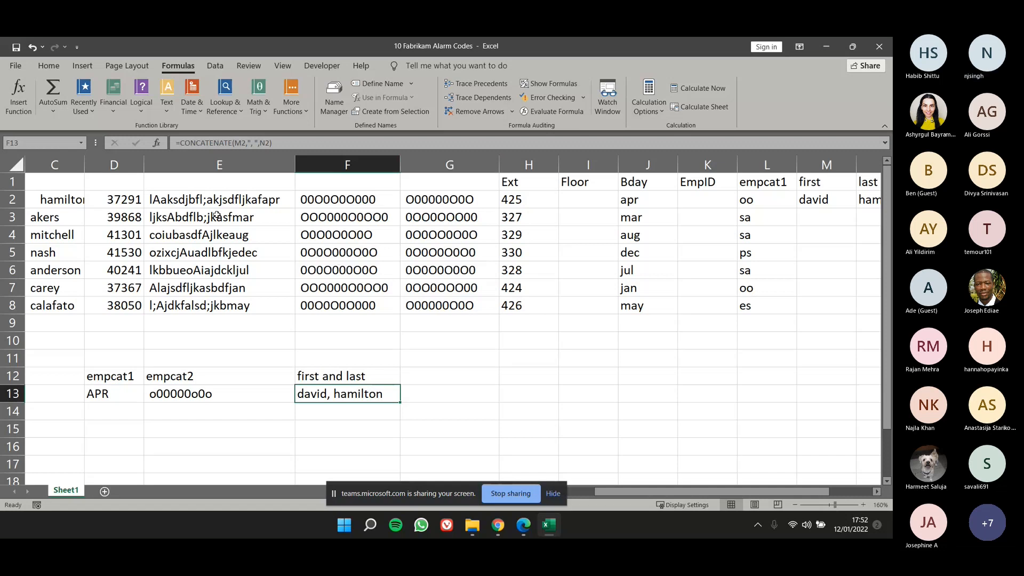
drag(214, 199, 224, 305)
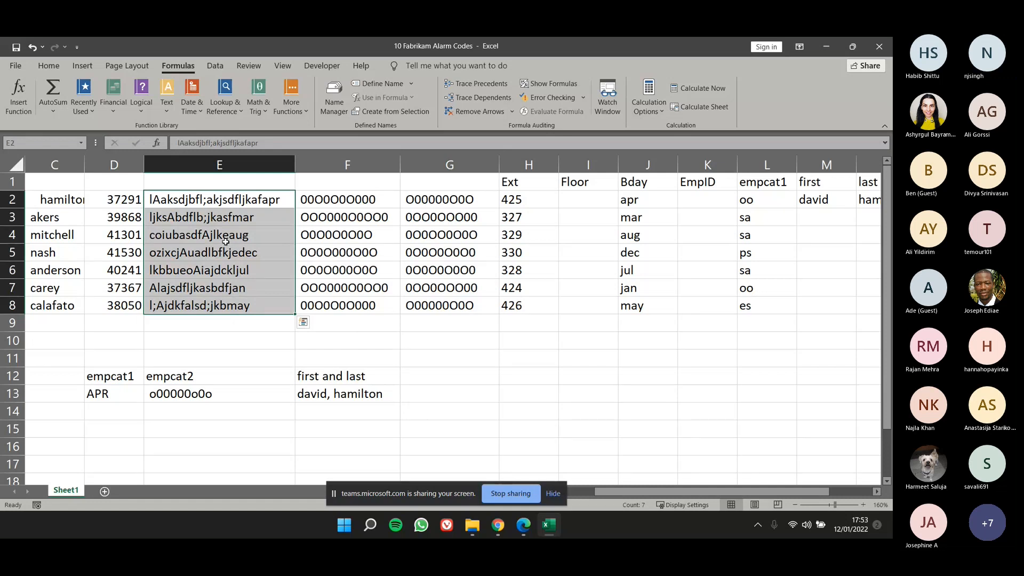
click(423, 320)
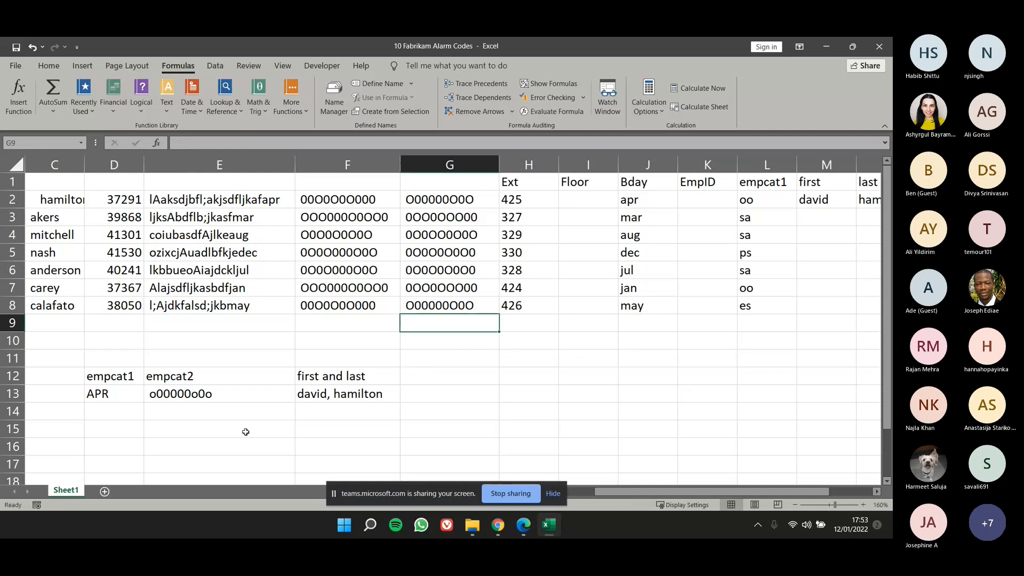
scroll(294, 386, down, 2)
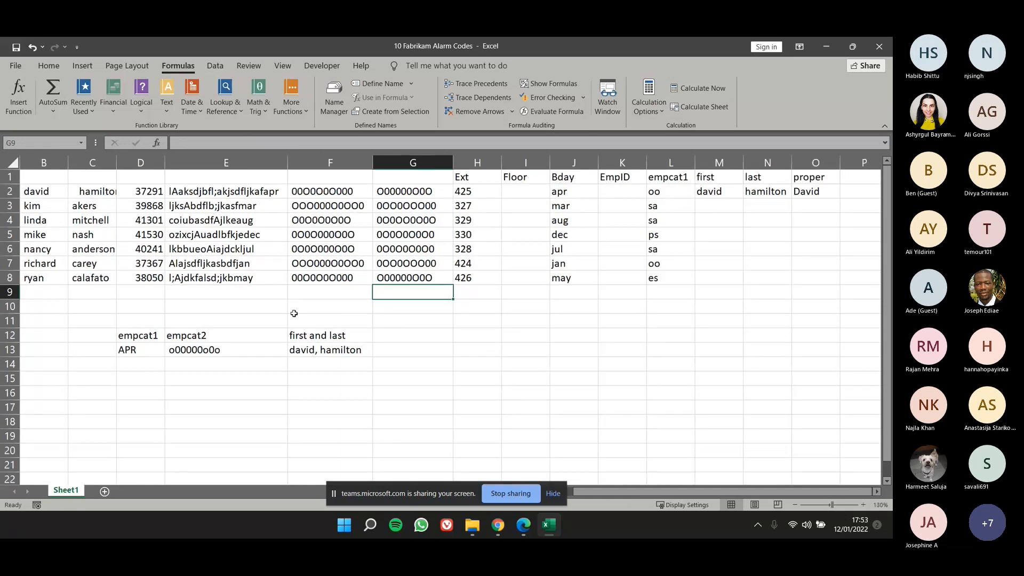
drag(233, 348, 328, 349)
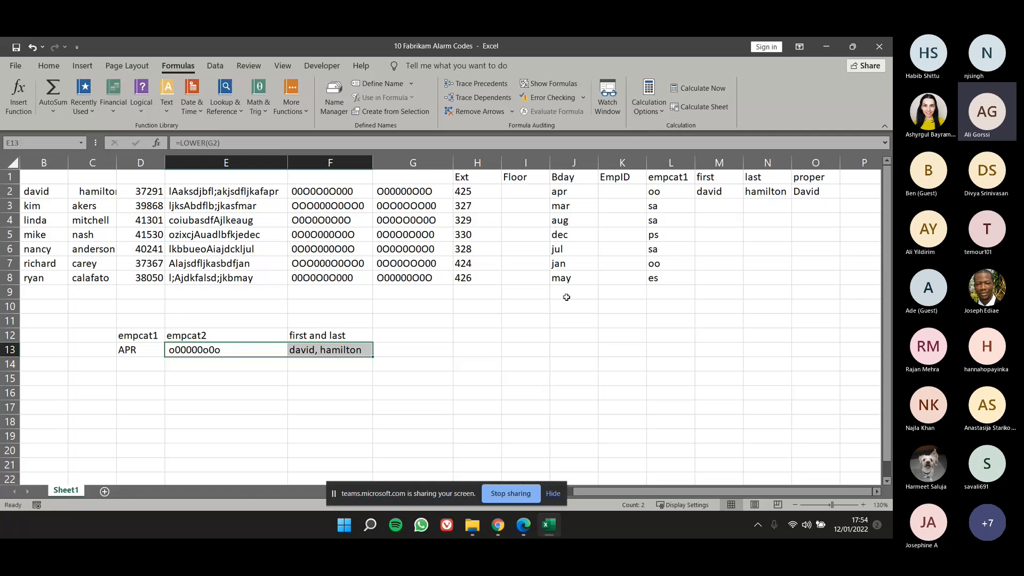
click(429, 194)
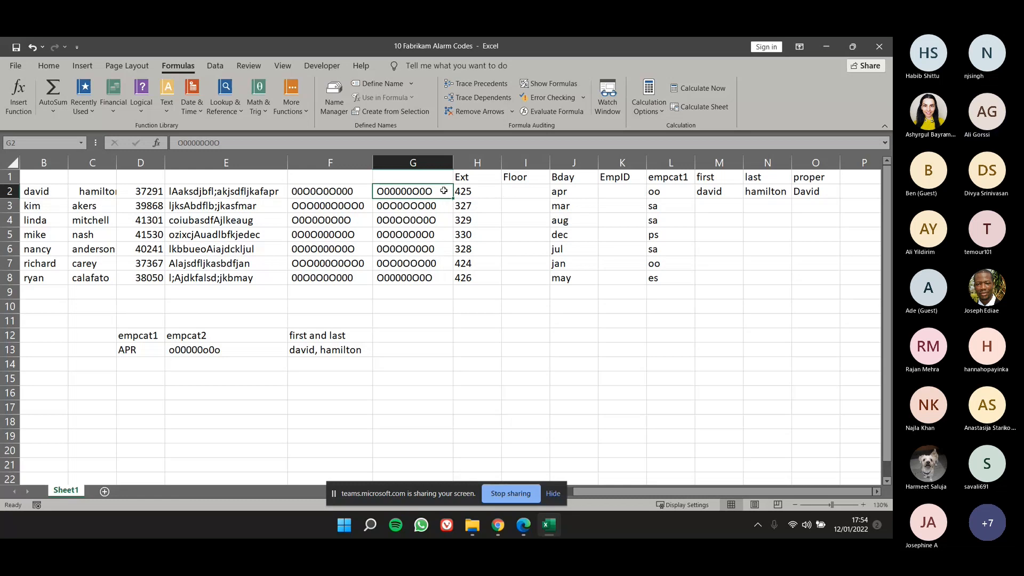
key(Down)
key(Down)
key(Down)
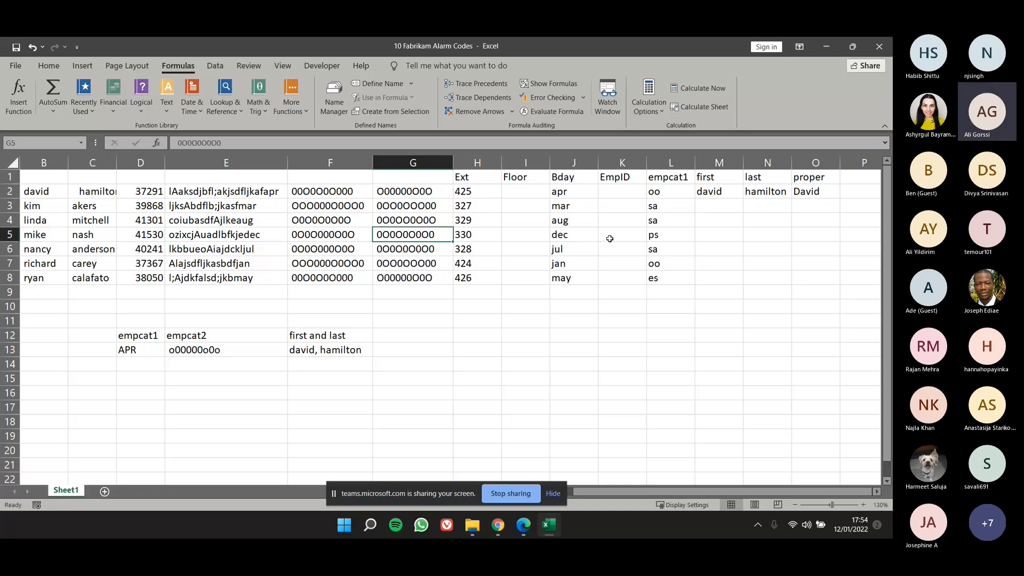
Clear the Bday results in J3:J8, keeping the formula in J2.
drag(574, 212, 589, 273)
key(Delete)
Try to fill the RIGHT formula in J2 down to J18, and undo the fill.
click(583, 194)
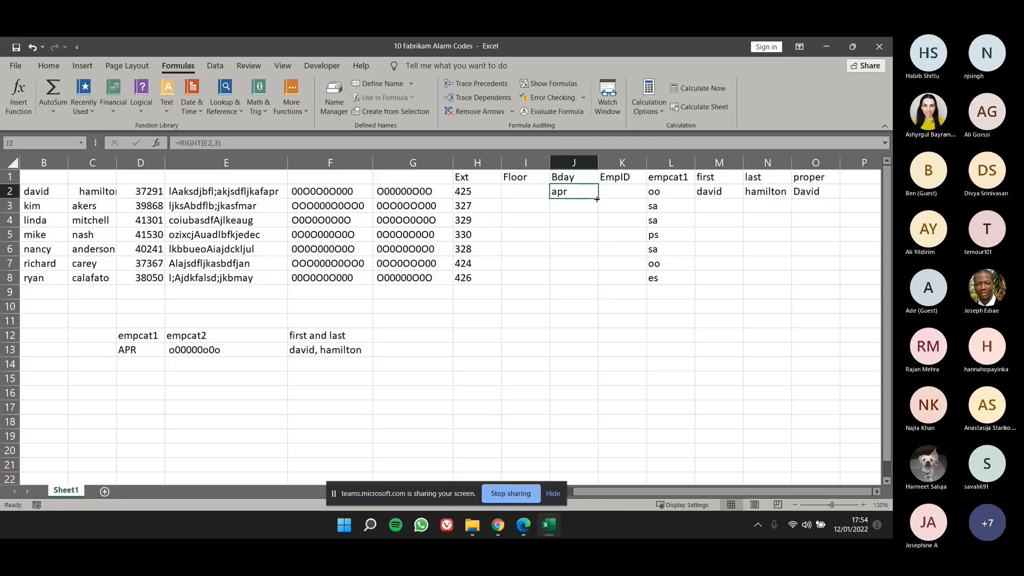
drag(597, 199, 590, 426)
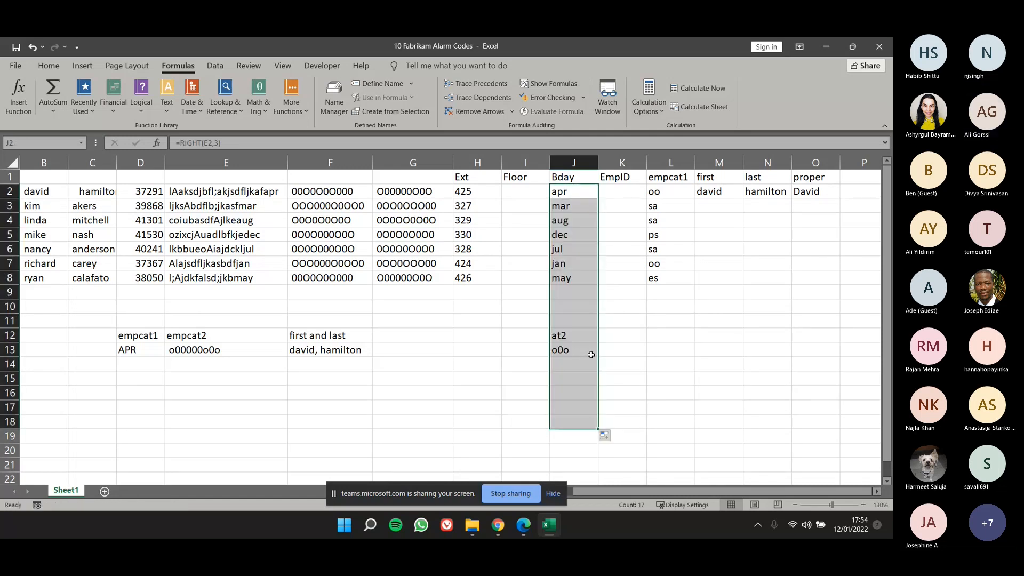
key(ctrl+z)
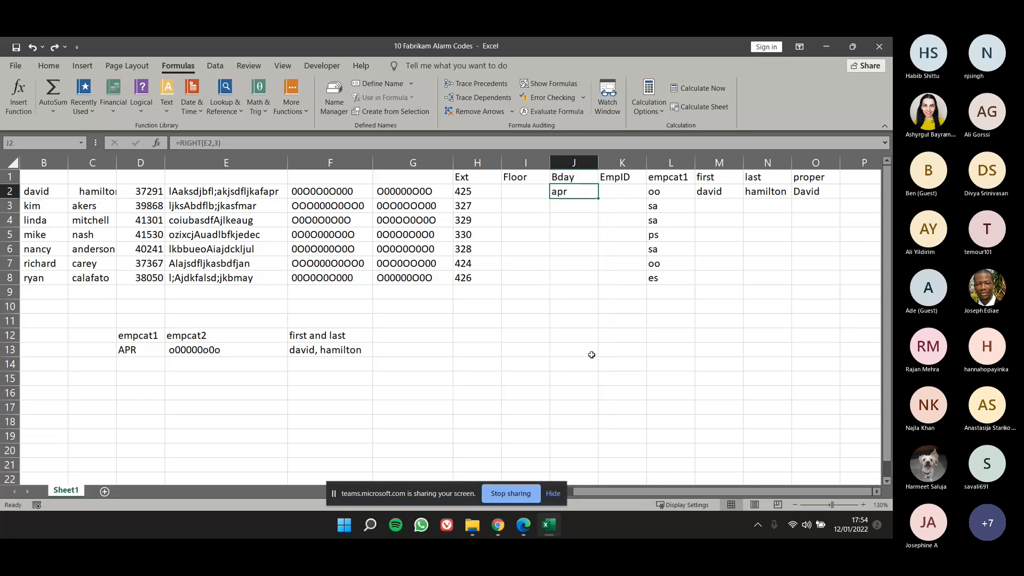
click(433, 220)
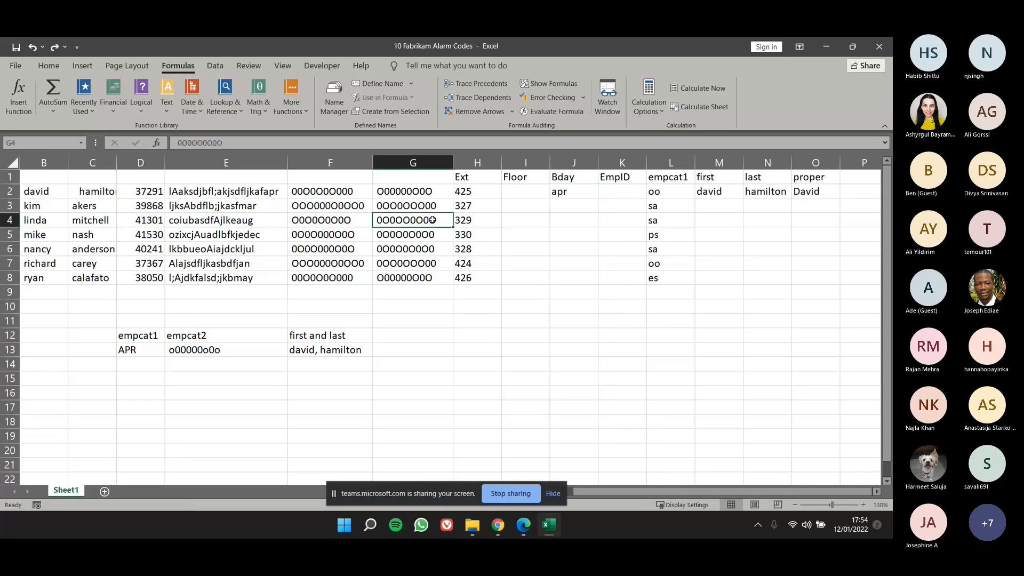
key(Down)
key(Down)
key(Down)
key(Down)
key(Down)
key(Down)
key(Down)
key(Down)
key(Down)
key(Down)
key(Down)
key(Down)
key(Down)
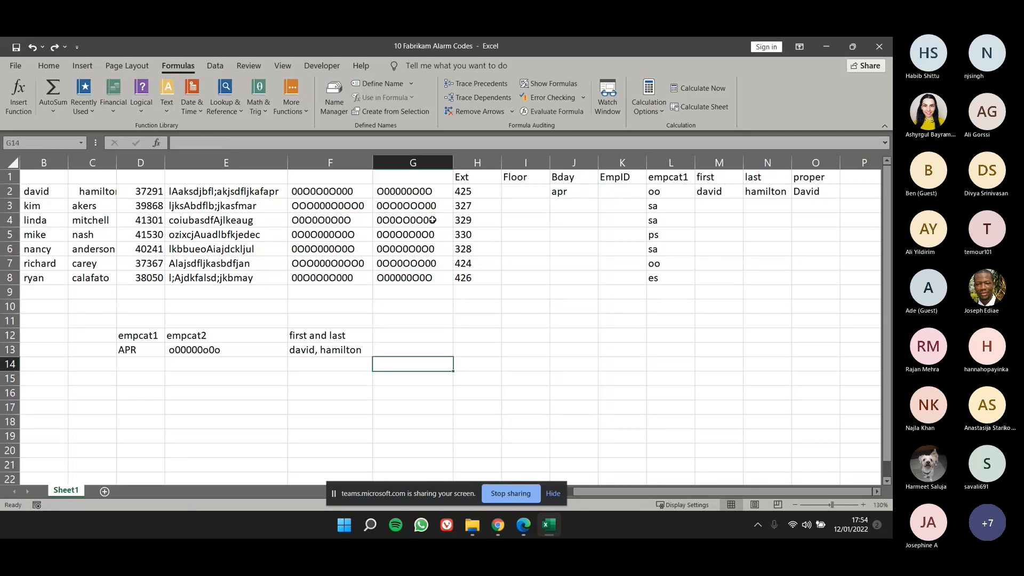
key(Down)
key(Down)
key(Down)
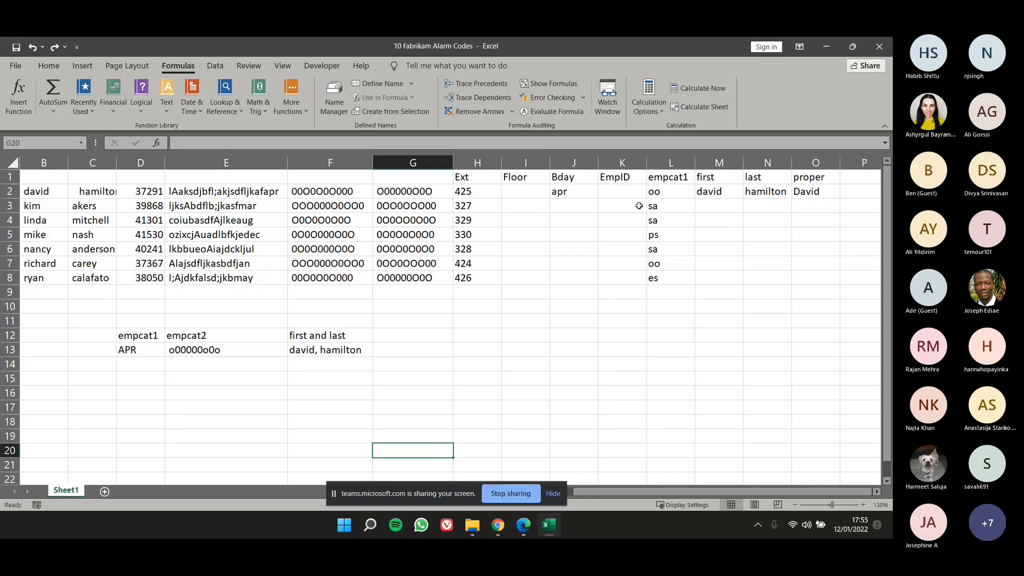
scroll(384, 327, down, 6)
scroll(385, 327, up, 6)
click(439, 192)
click(441, 220)
click(437, 264)
click(435, 334)
click(445, 365)
Try to fill the RIGHT formula in J2 down to J13, and undo the fill.
click(587, 194)
drag(600, 200, 586, 296)
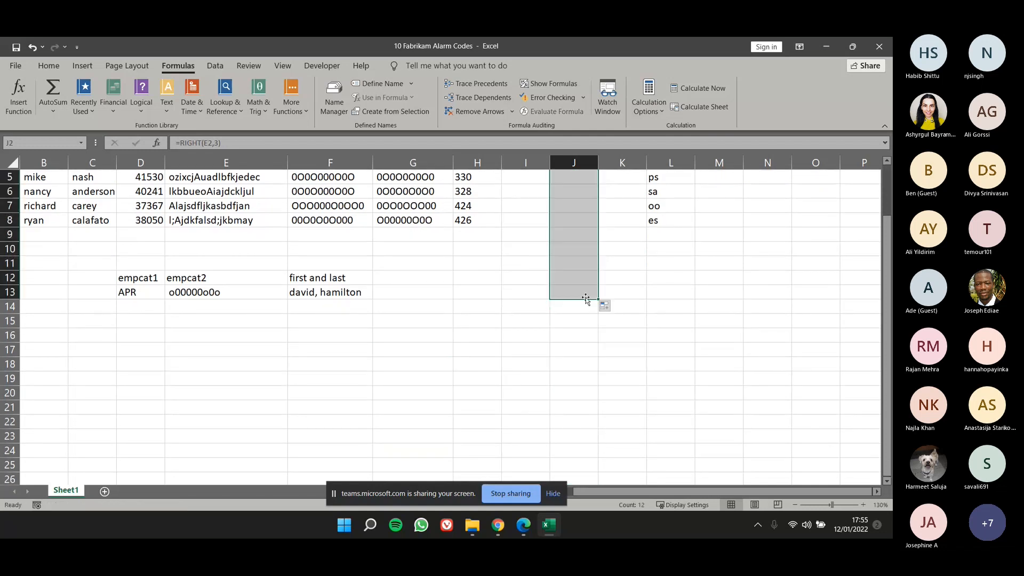
scroll(572, 332, up, 2)
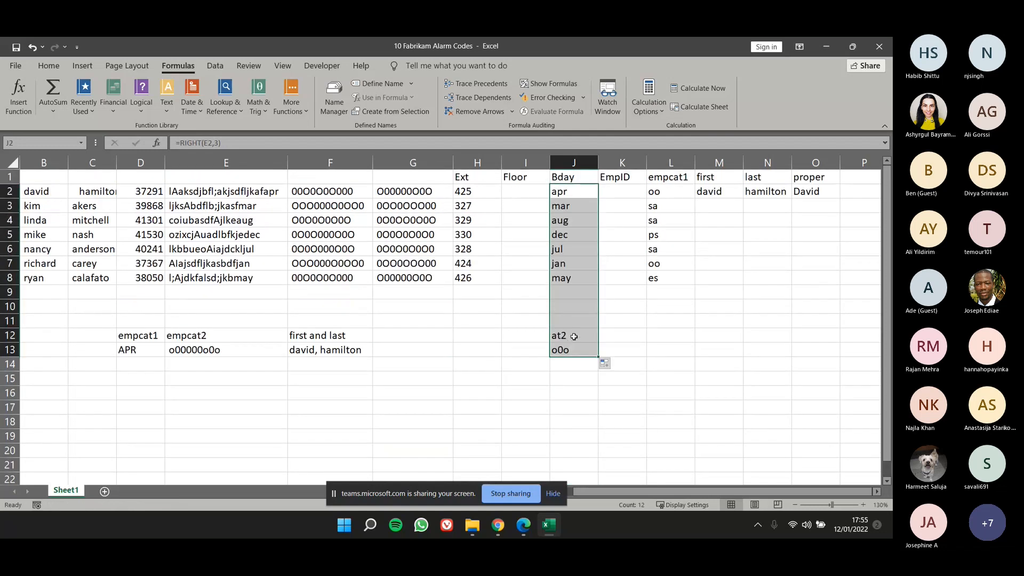
key(ctrl+z)
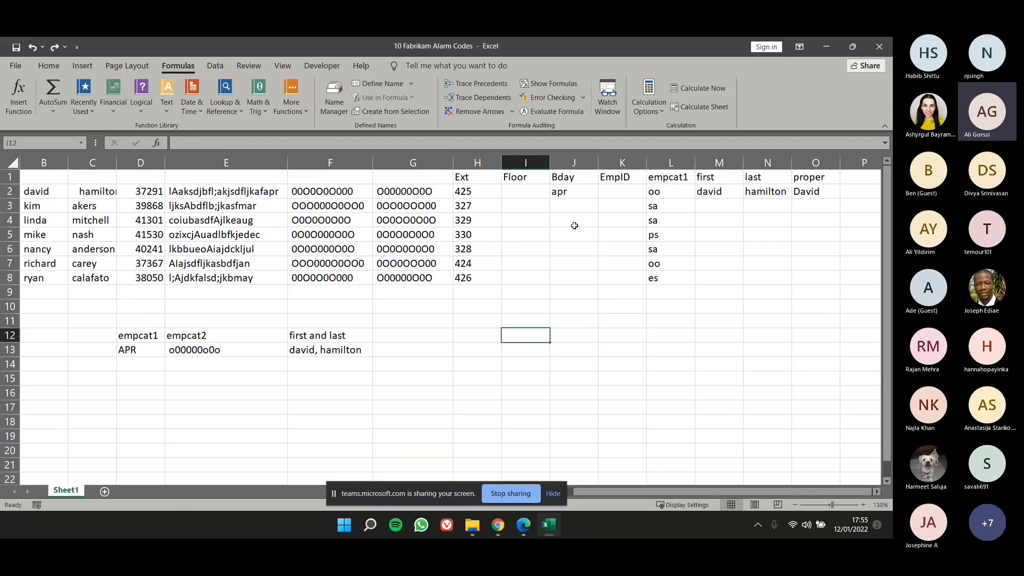
Fill the RIGHT formula in J2 down to J8 to complete the Bday column.
drag(598, 198, 594, 279)
click(607, 199)
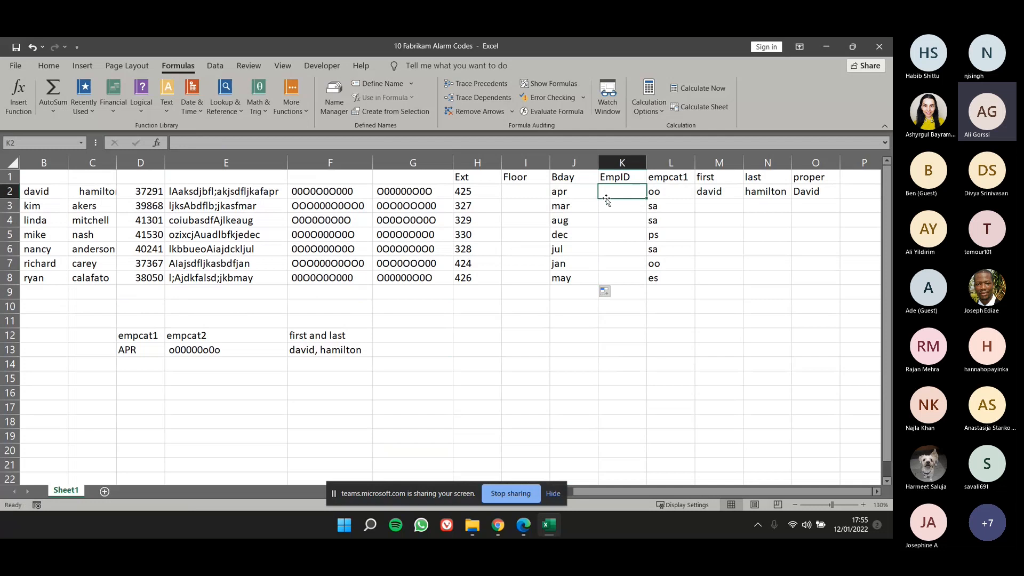
click(581, 195)
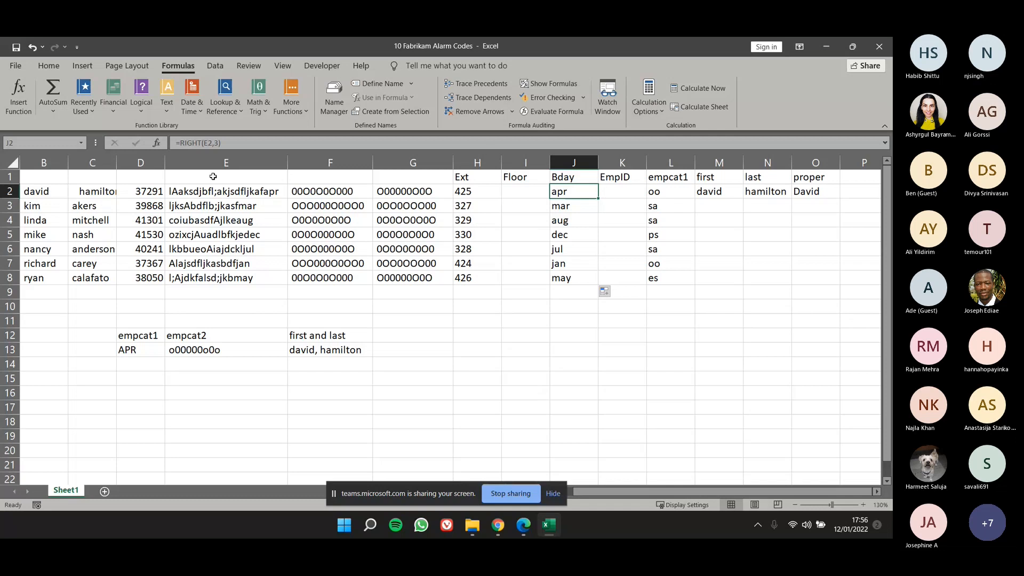
Compare the Bday results with the source data in B2:H8 and inspect the RIGHT formula in J2.
drag(586, 195, 579, 288)
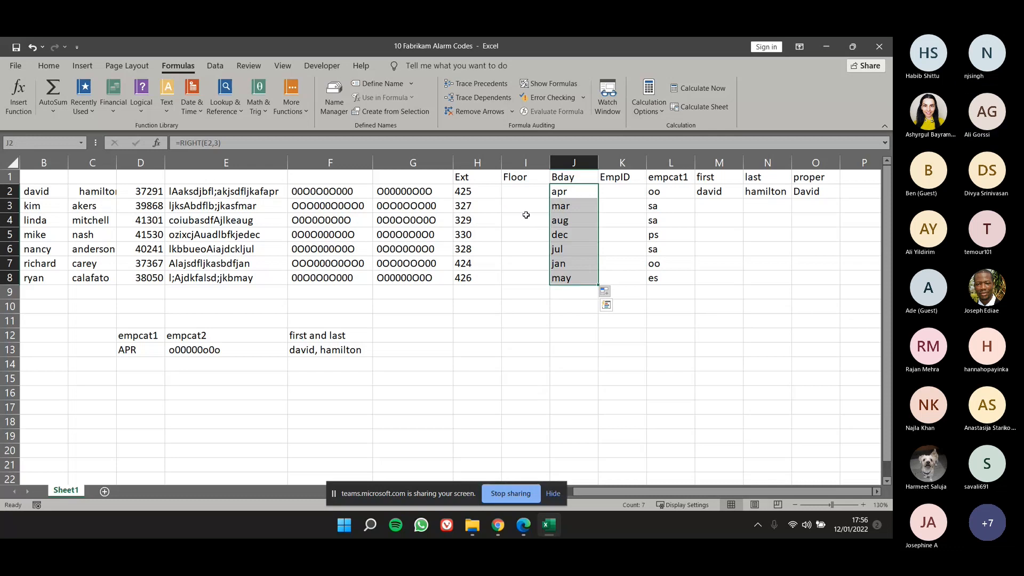
drag(47, 191, 469, 281)
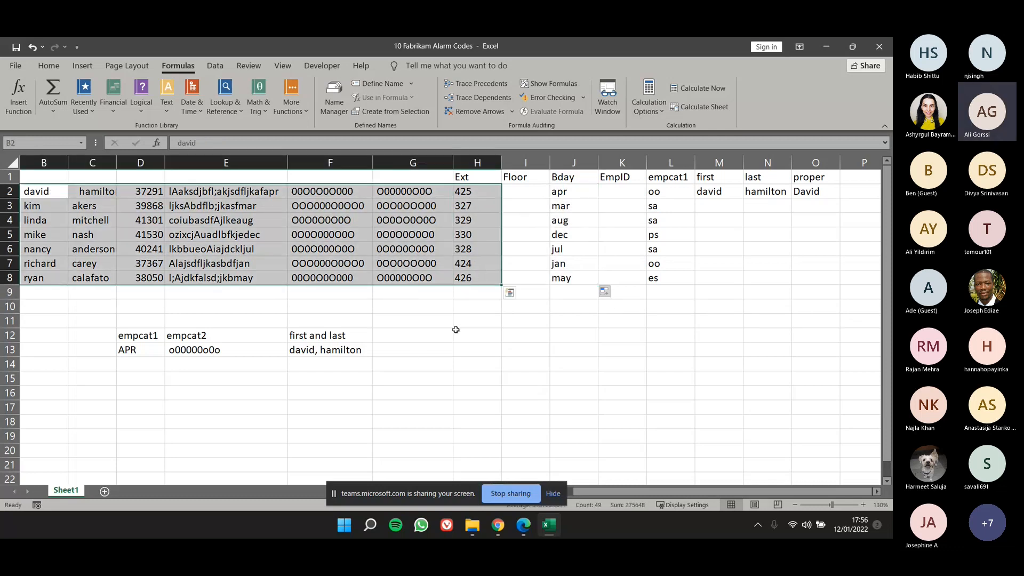
click(572, 195)
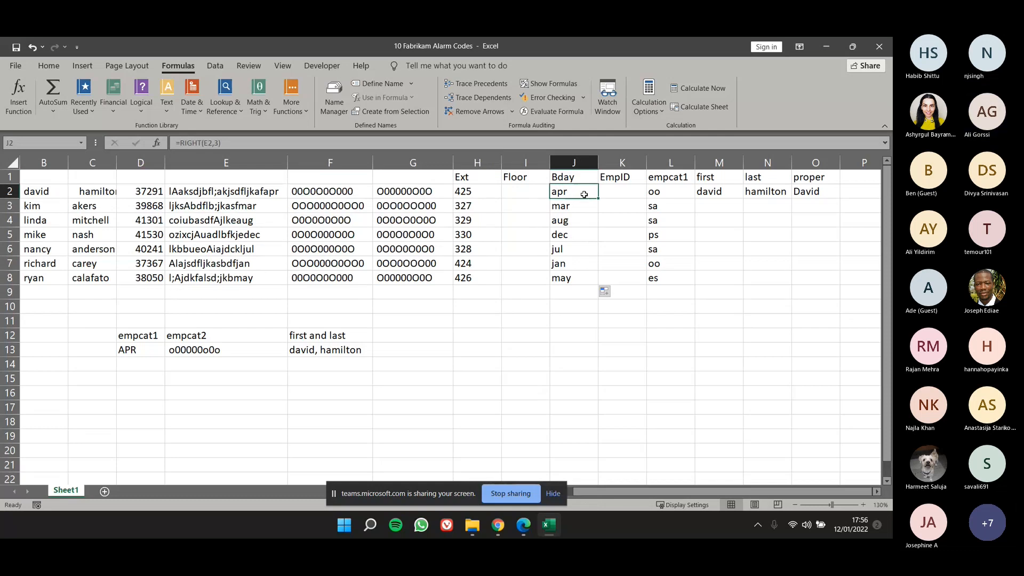
double_click(588, 192)
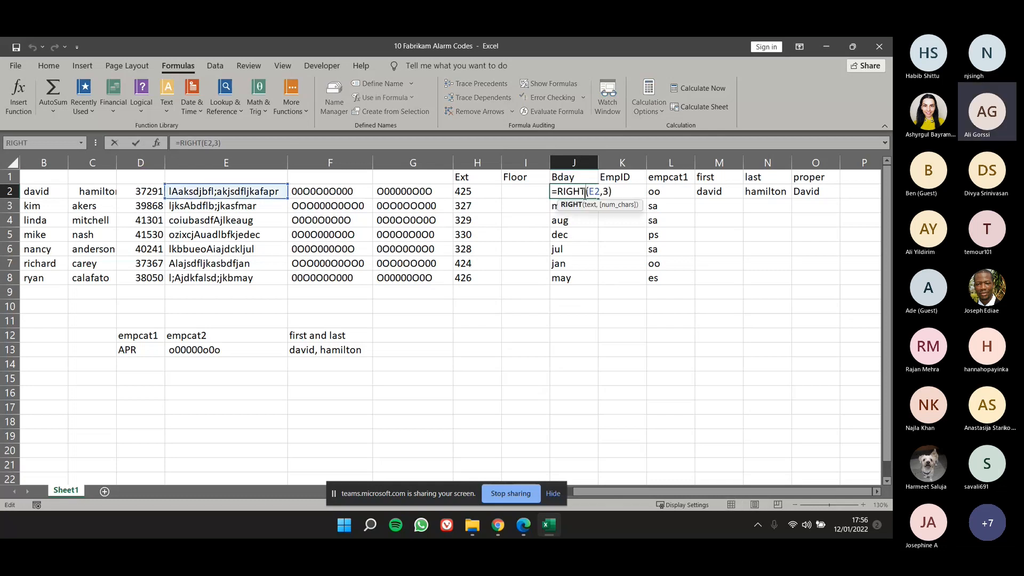
double_click(592, 191)
key(ctrl+Return)
Try to erase the source text in E2, and cancel the edit.
click(264, 190)
double_click(277, 190)
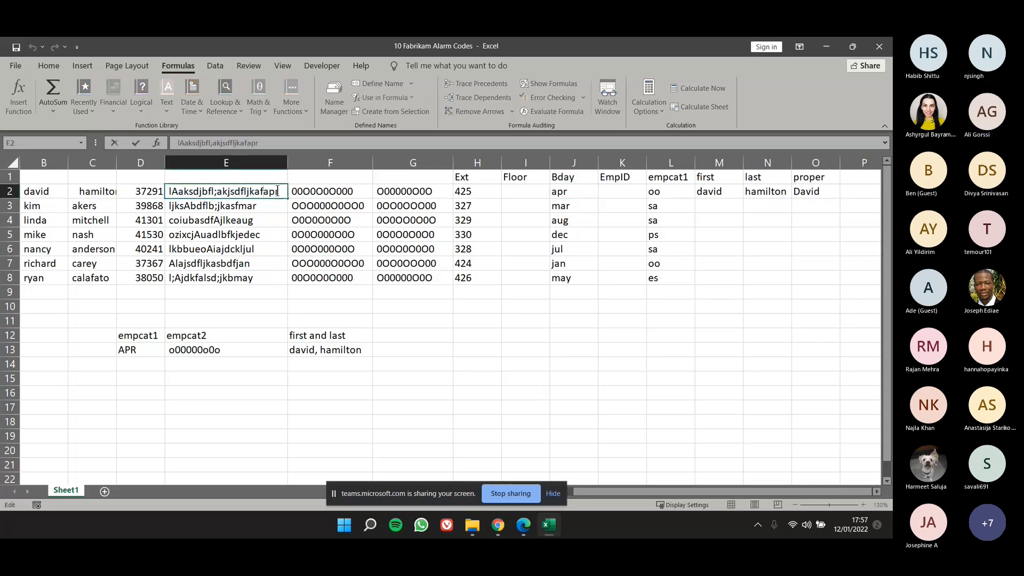
key(BackSpace)
key(BackSpace)
key(BackSpace)
key(BackSpace)
key(BackSpace)
key(BackSpace)
key(BackSpace)
key(BackSpace)
key(BackSpace)
key(BackSpace)
key(BackSpace)
key(BackSpace)
key(BackSpace)
key(BackSpace)
key(BackSpace)
key(BackSpace)
key(BackSpace)
key(BackSpace)
key(BackSpace)
key(Escape)
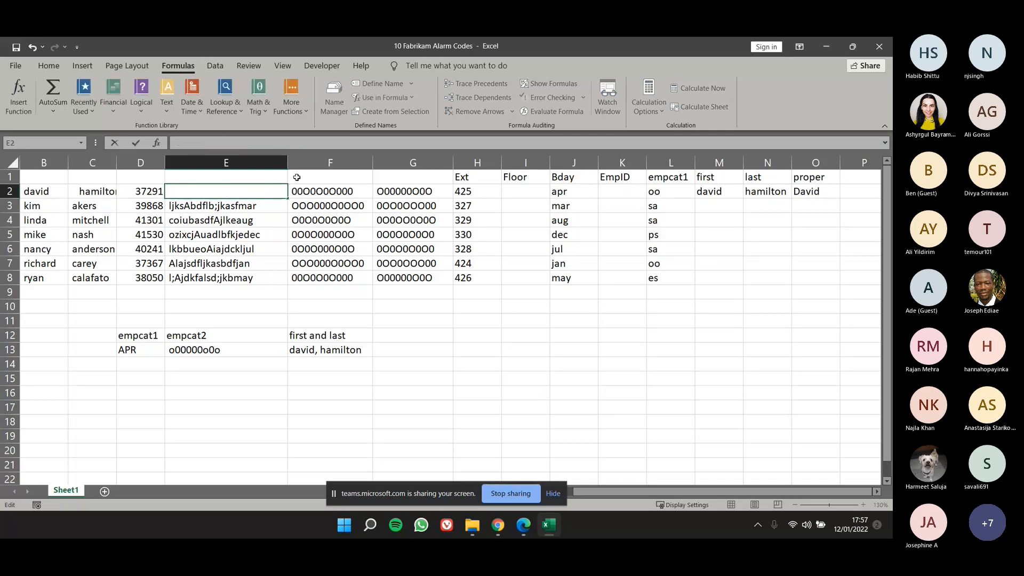
click(583, 193)
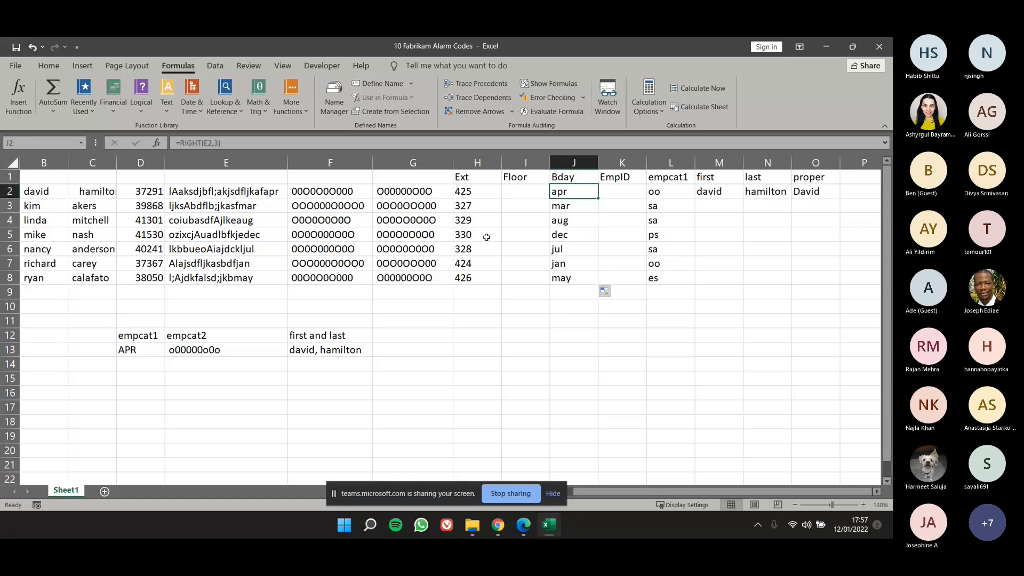
Clear the source text in E2, check the effect on the dependent formulas, and undo the deletion.
click(268, 194)
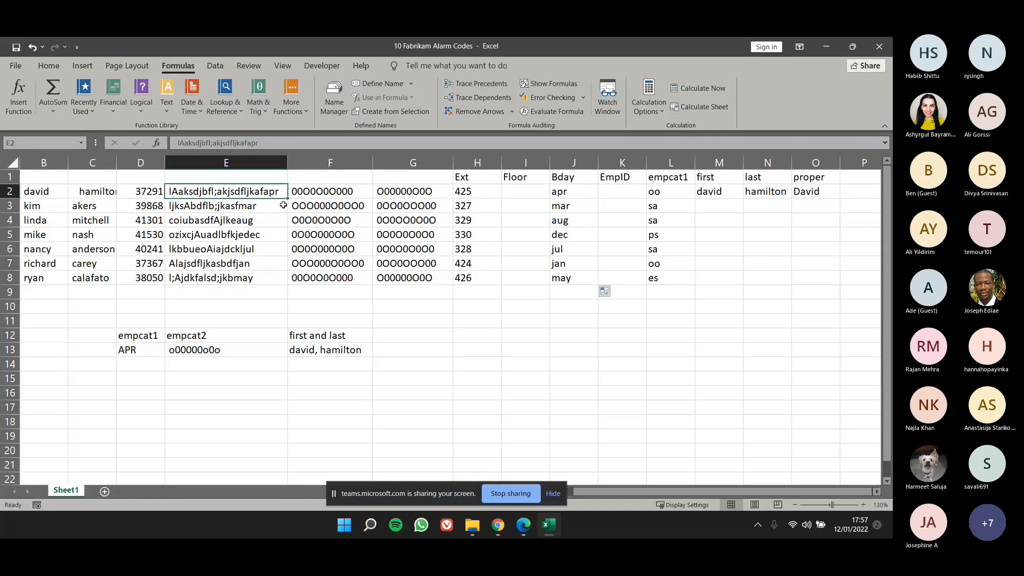
key(Delete)
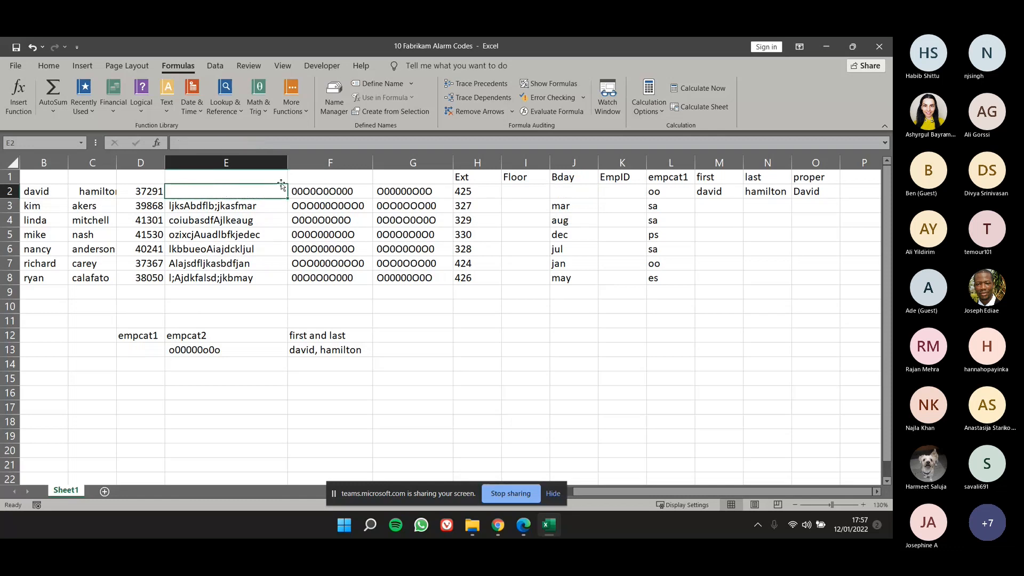
double_click(255, 193)
click(255, 193)
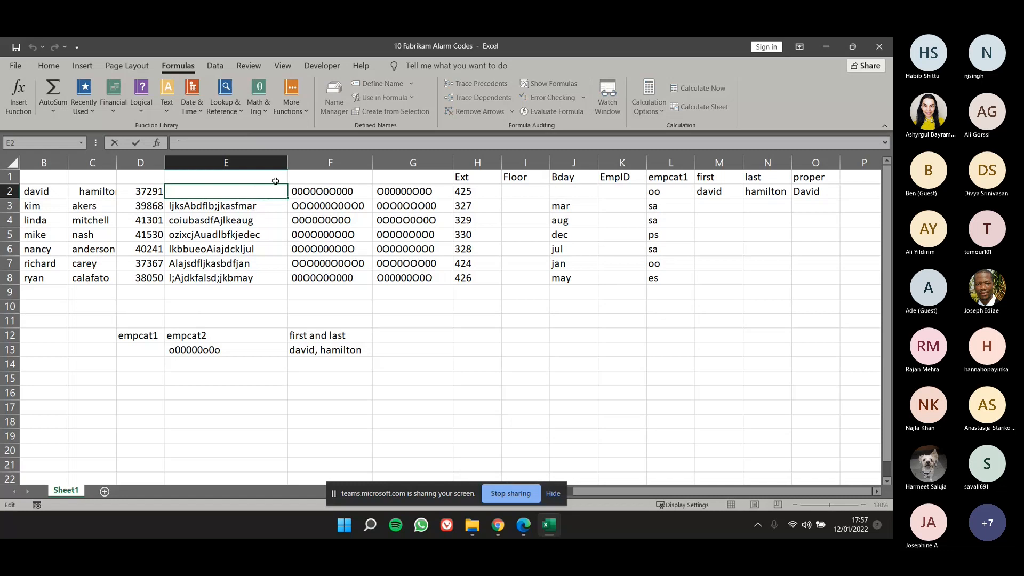
key(Return)
click(233, 218)
click(235, 248)
click(241, 192)
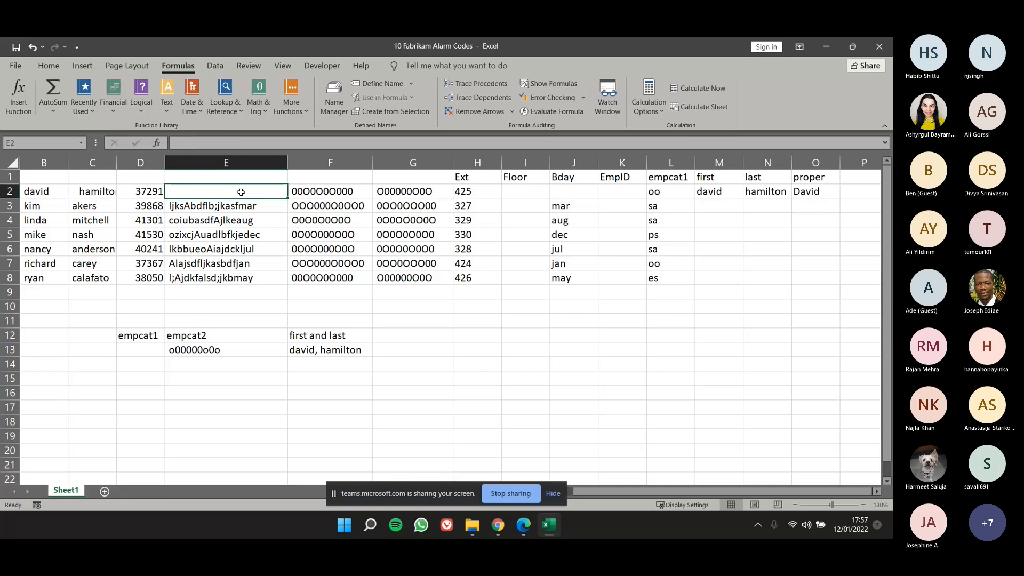
click(211, 307)
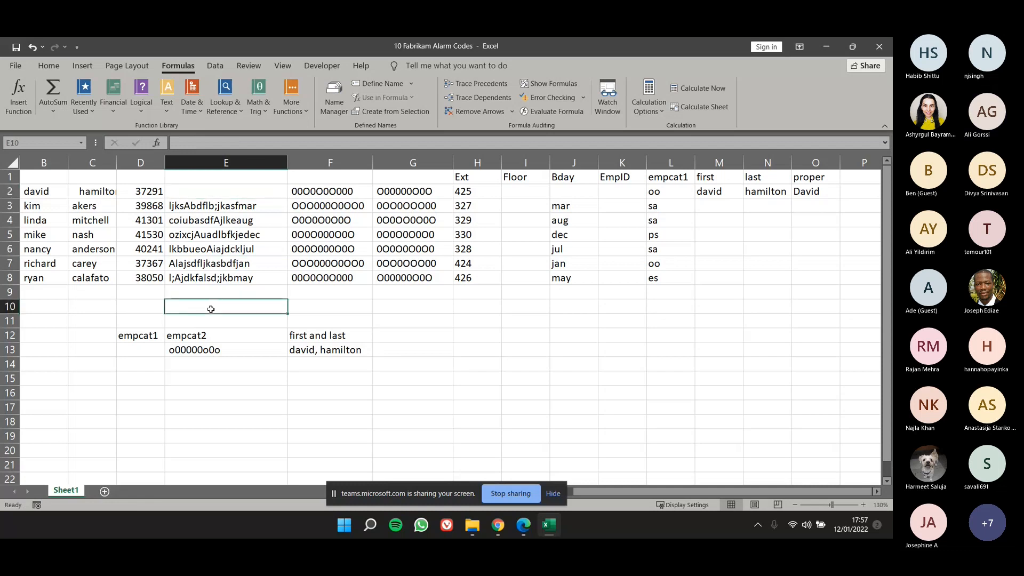
click(200, 238)
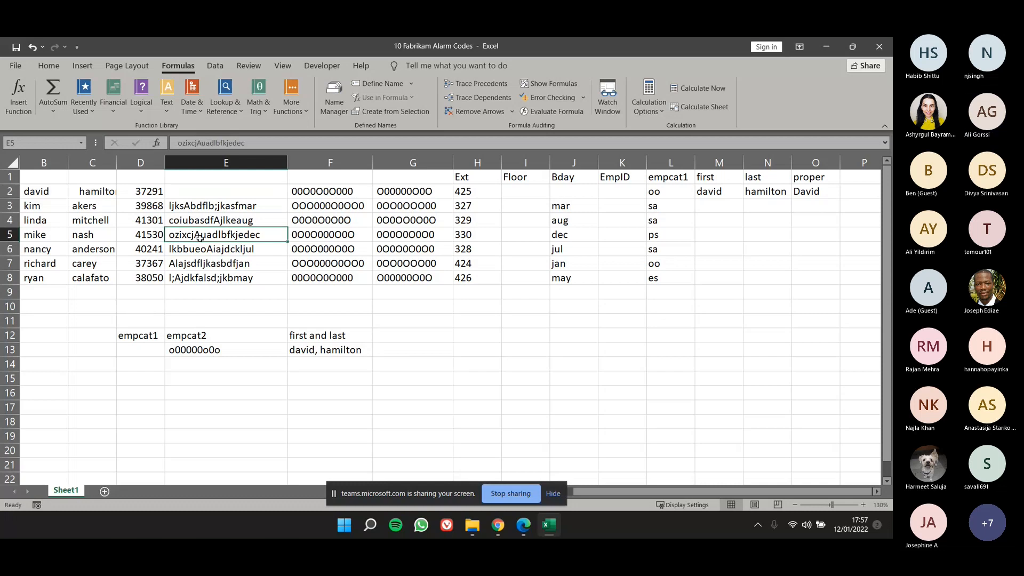
key(ctrl+z)
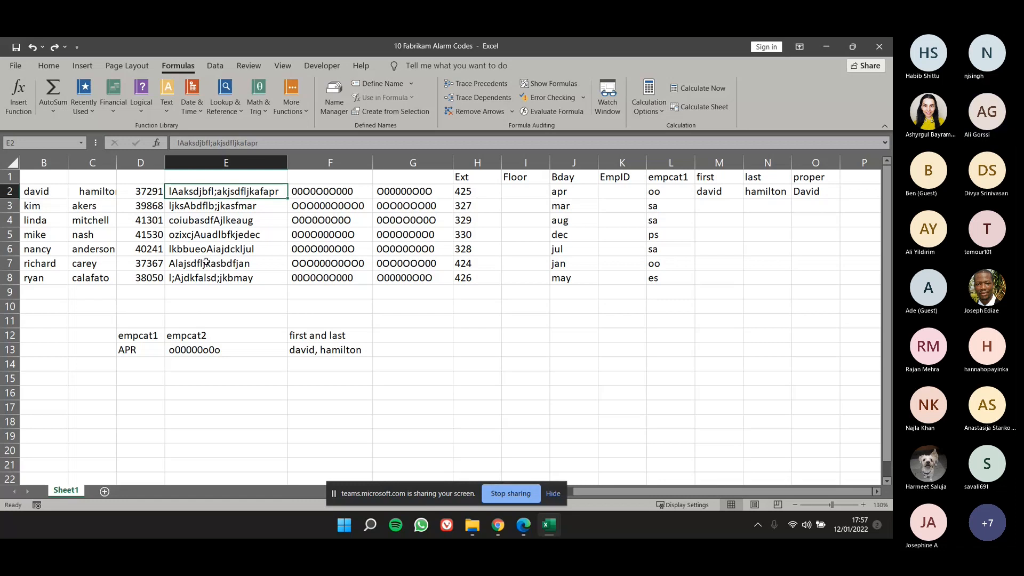
Examine the row 2 cells of the Ext, Floor and Bday columns for their formulas.
click(299, 378)
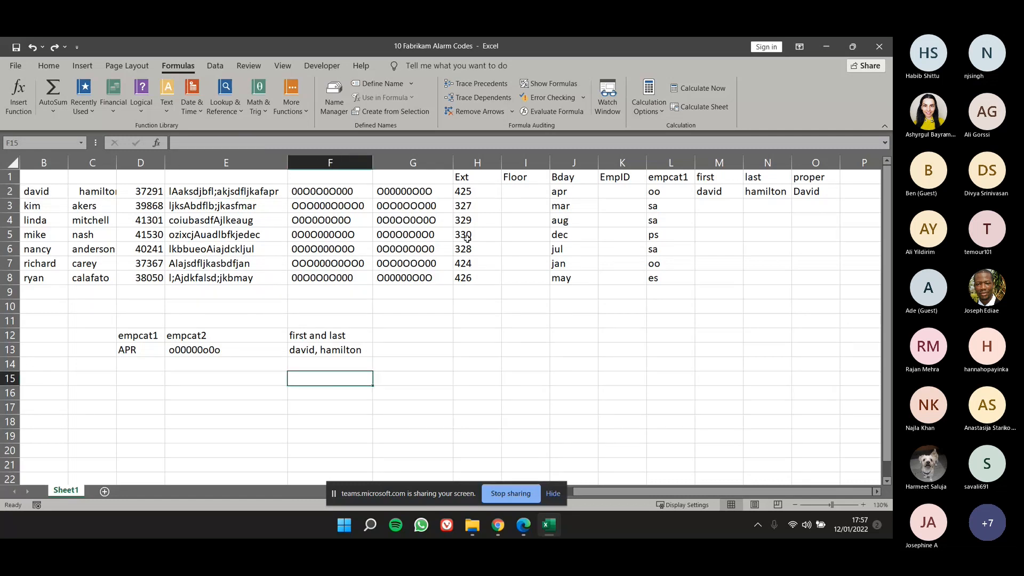
click(489, 191)
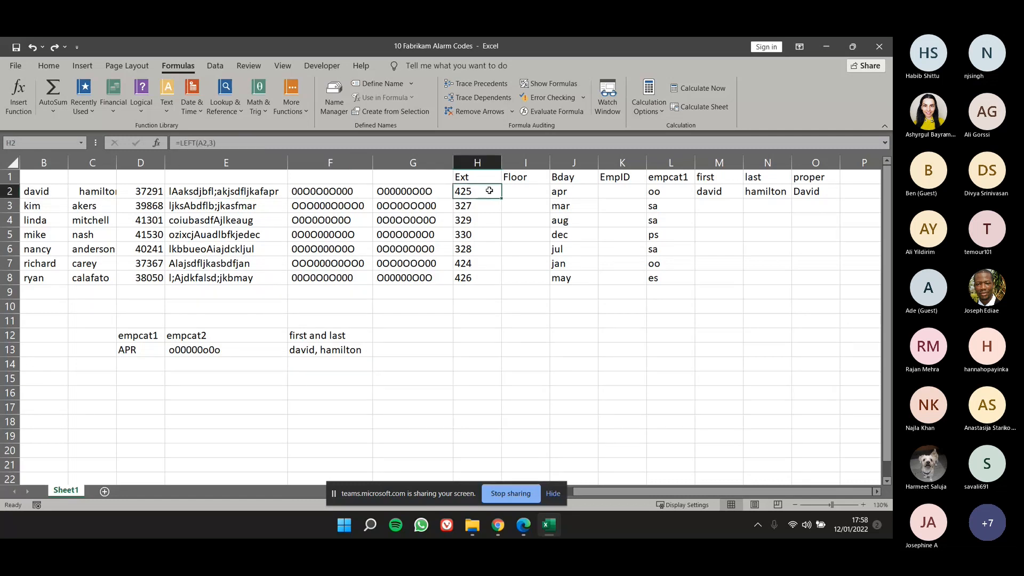
click(541, 192)
click(587, 193)
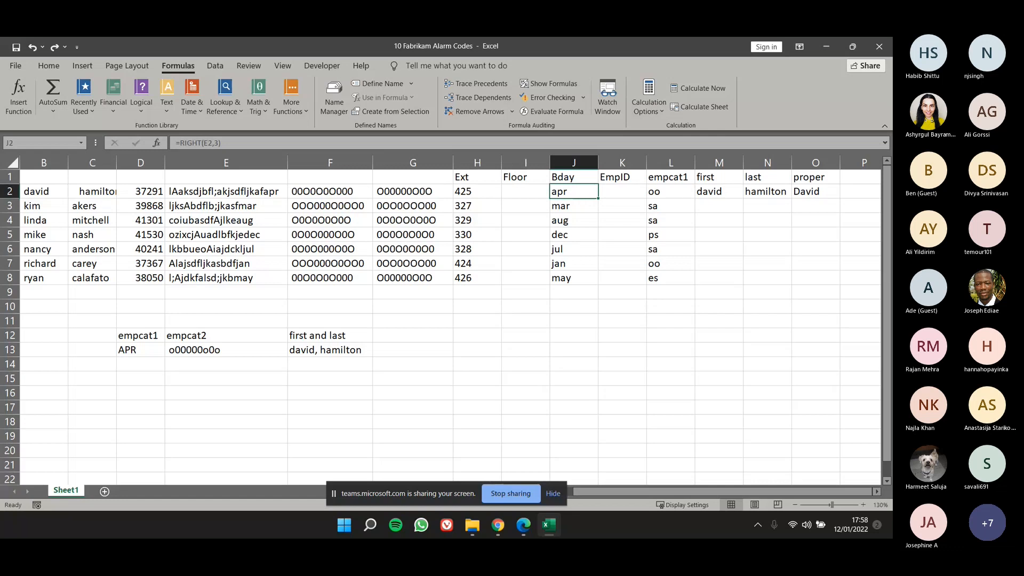
Switch to Microsoft Teams in the browser and show the files of the bootcamp's General channel.
key(alt+Tab)
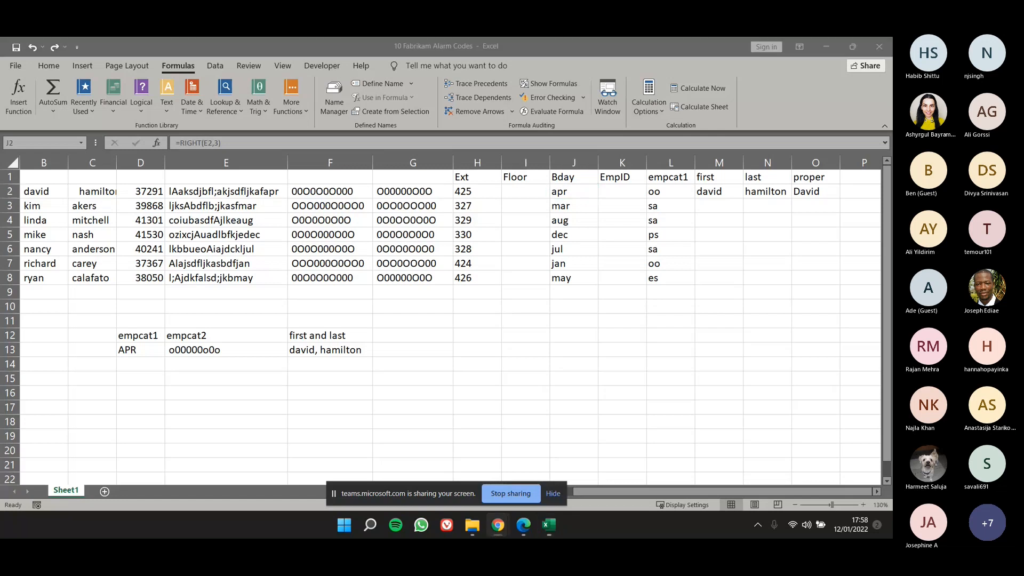
drag(891, 373, 292, 80)
double_click(292, 80)
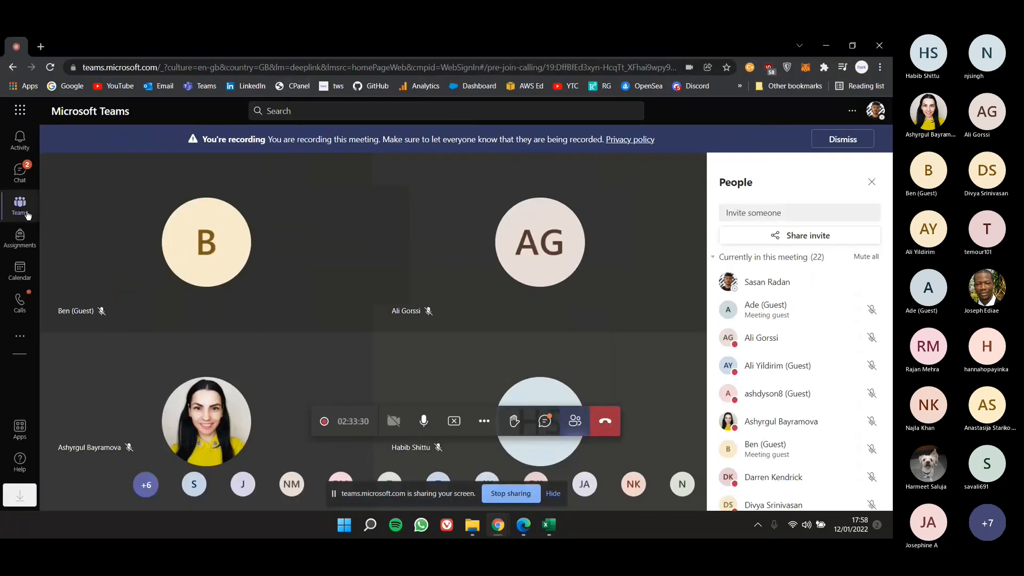
click(27, 214)
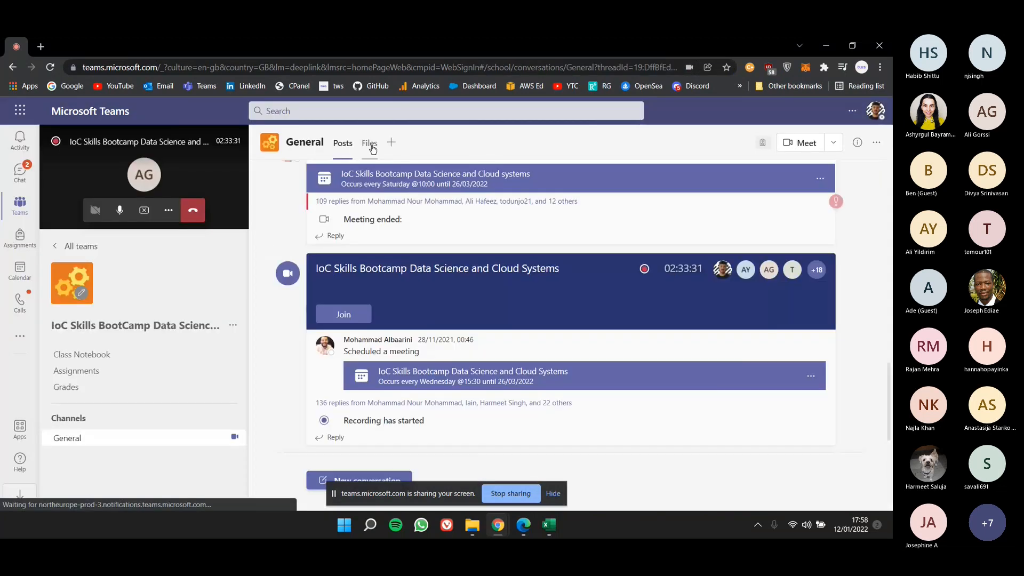
click(370, 144)
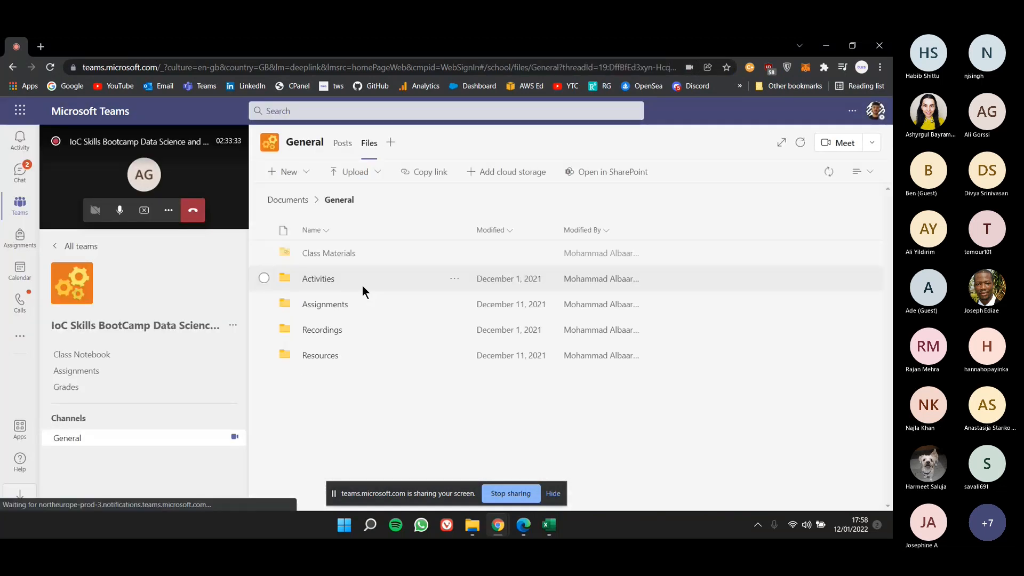
Open the MS Excel Materials folder inside Class Materials and browse its numbered lesson folders.
click(338, 260)
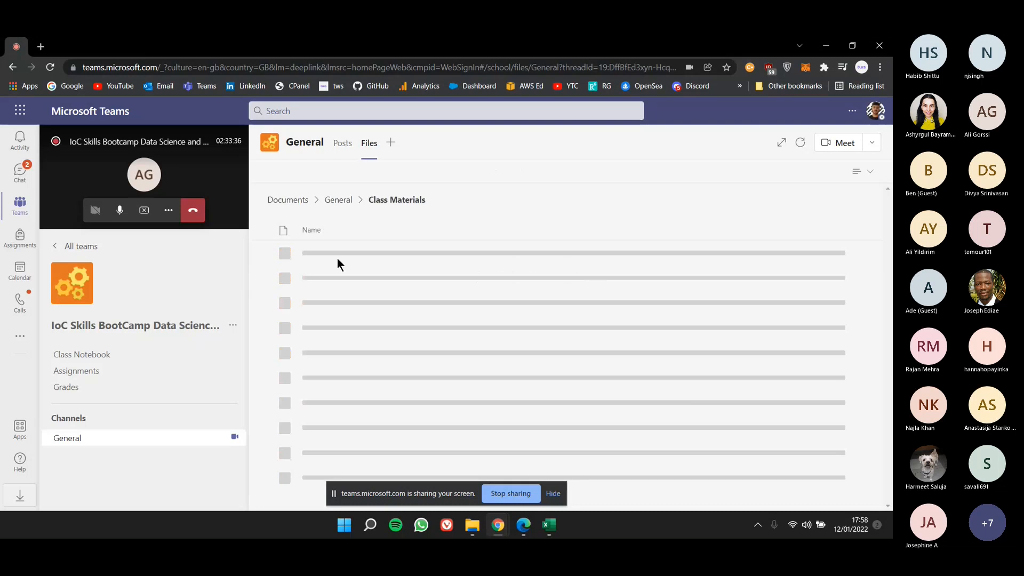
click(341, 255)
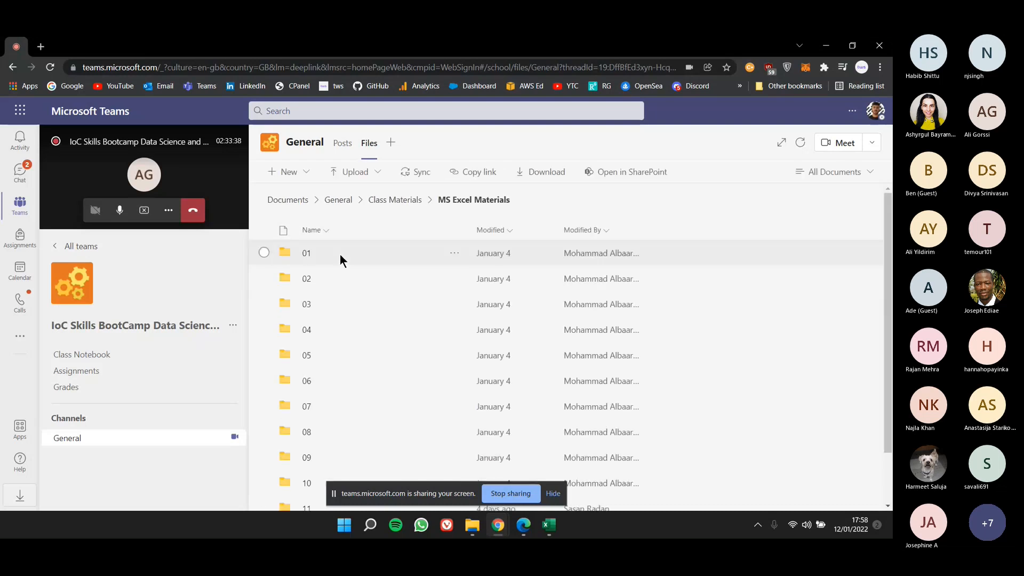
scroll(347, 318, down, 2)
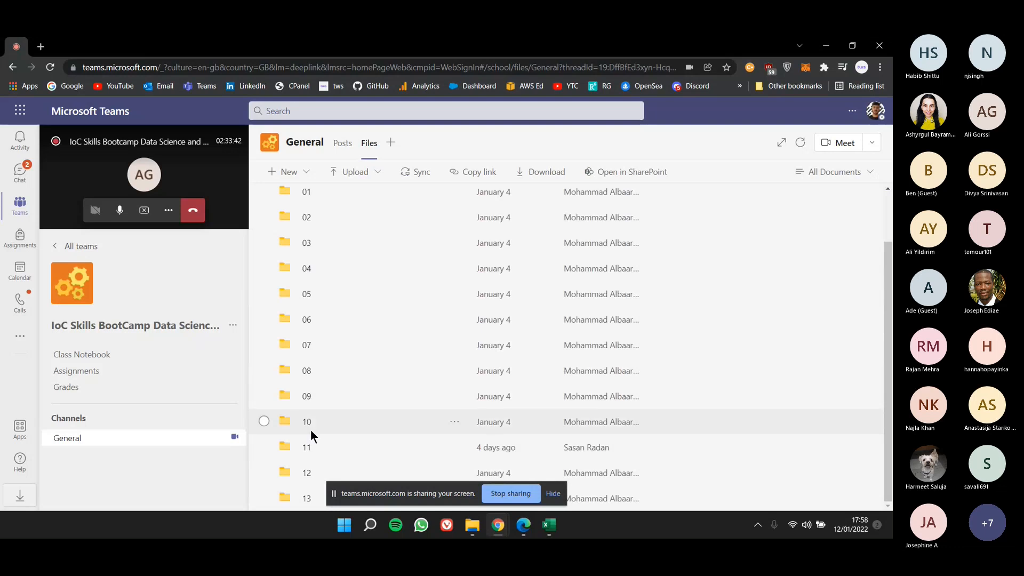
click(174, 213)
click(195, 161)
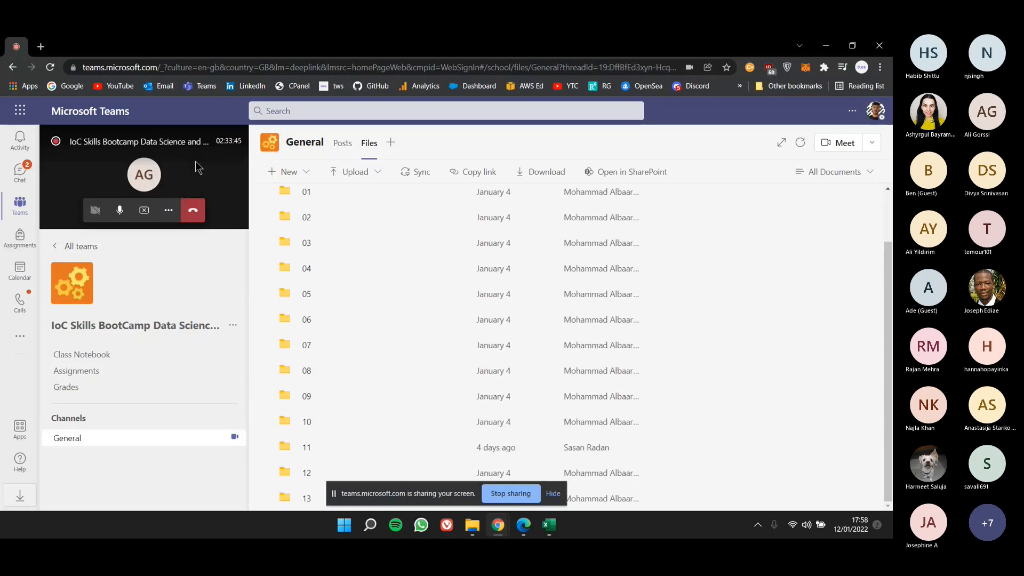